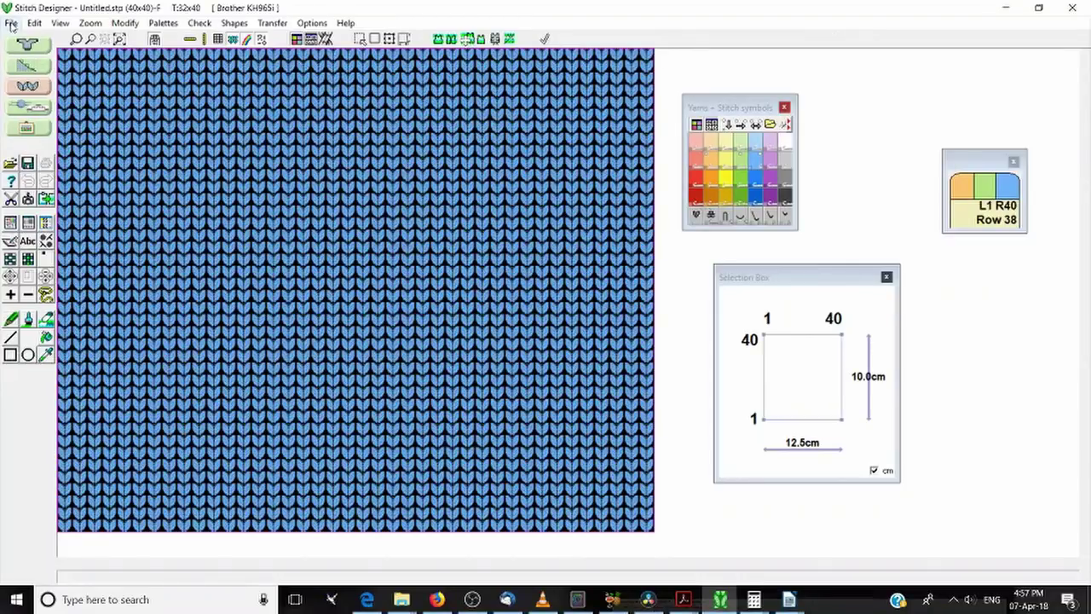
Create a new stitch pattern of 40 stitches by 40 rows with the default palette, and accept the tension settings.
left_click(11, 23)
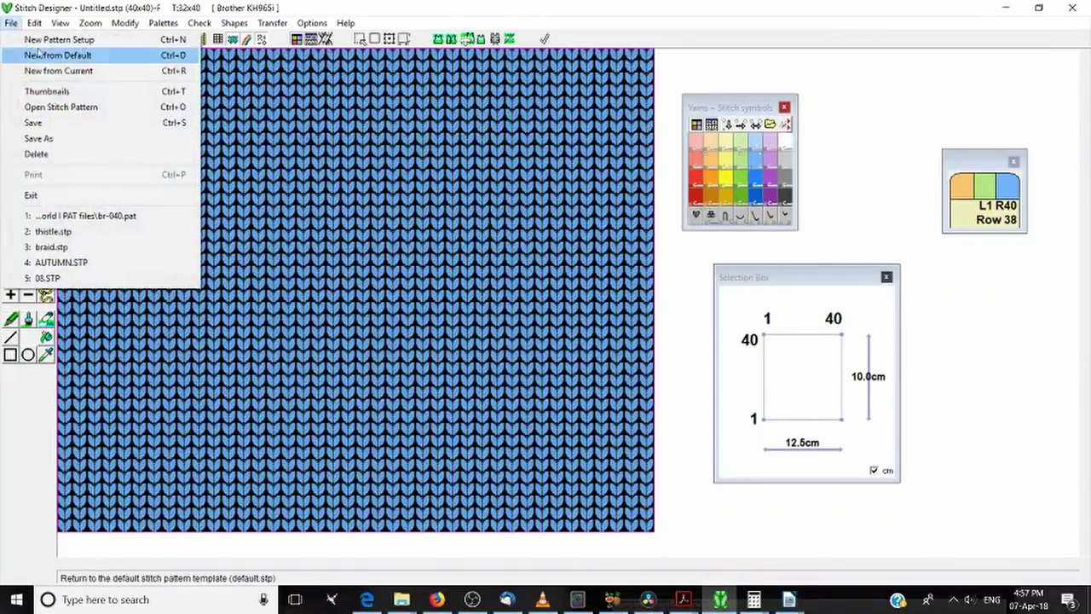
left_click(40, 40)
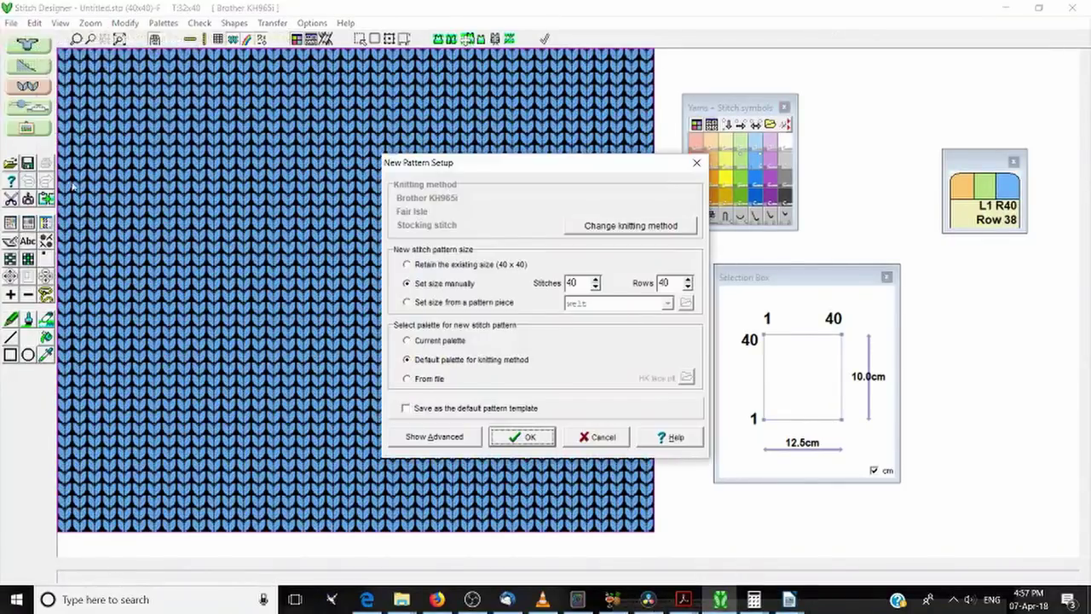
left_click(443, 287)
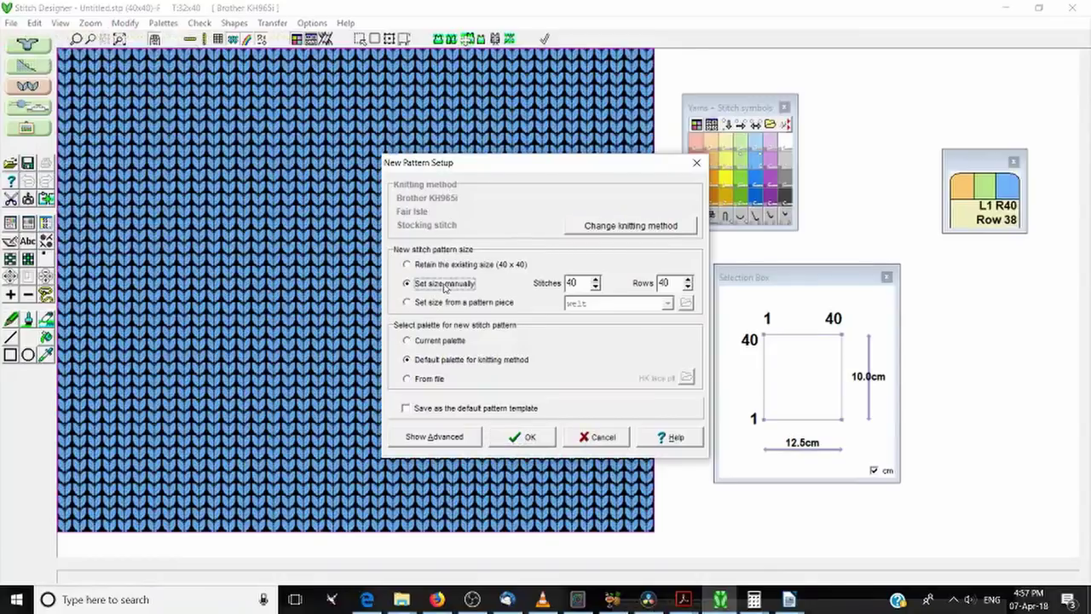
double_click(571, 283)
left_click(675, 287)
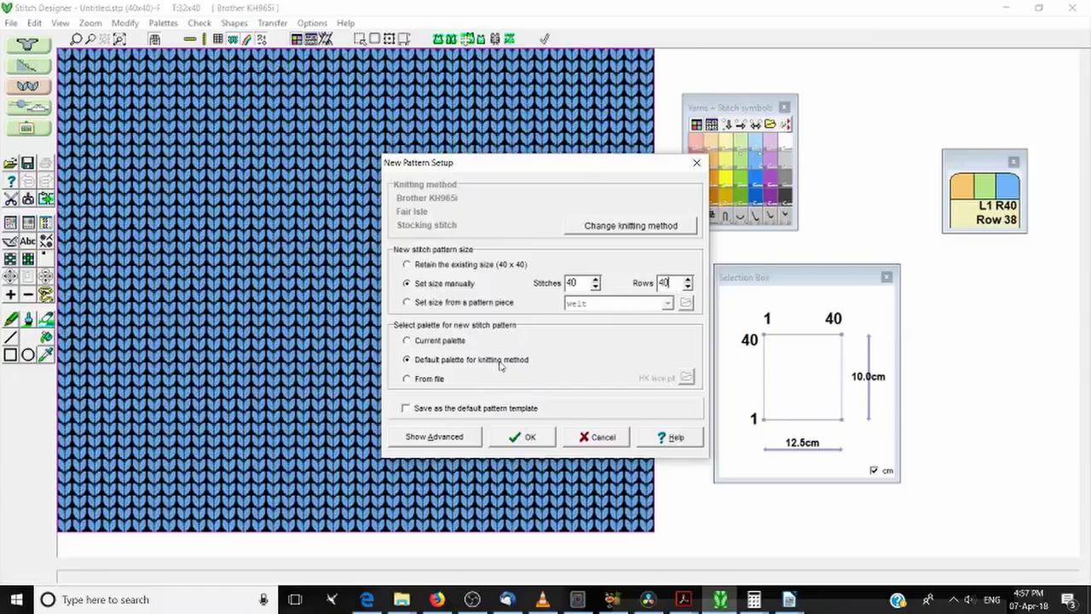
left_click(524, 439)
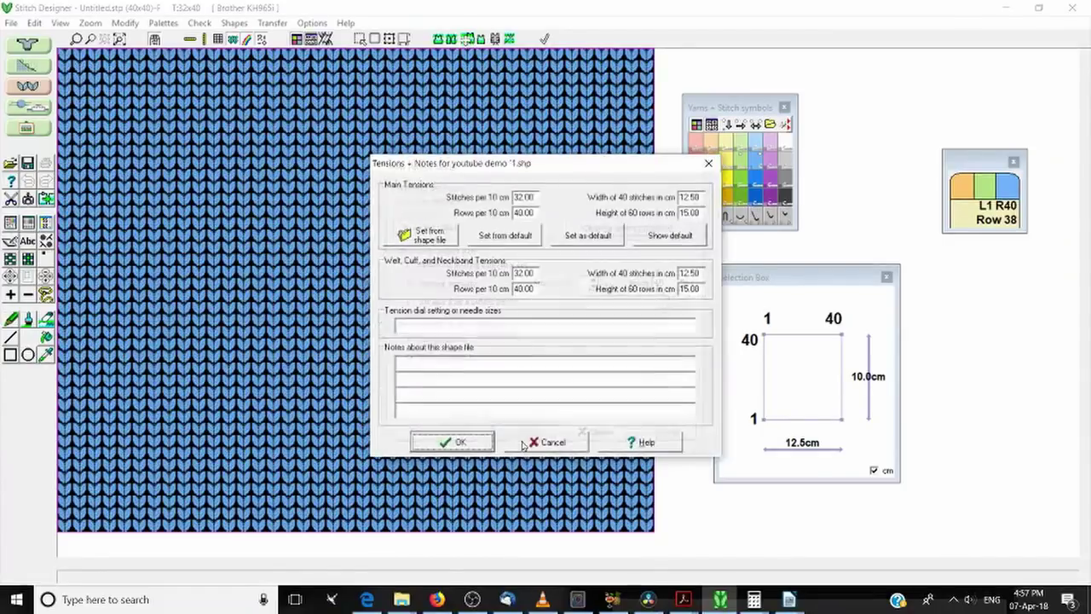
left_click(454, 443)
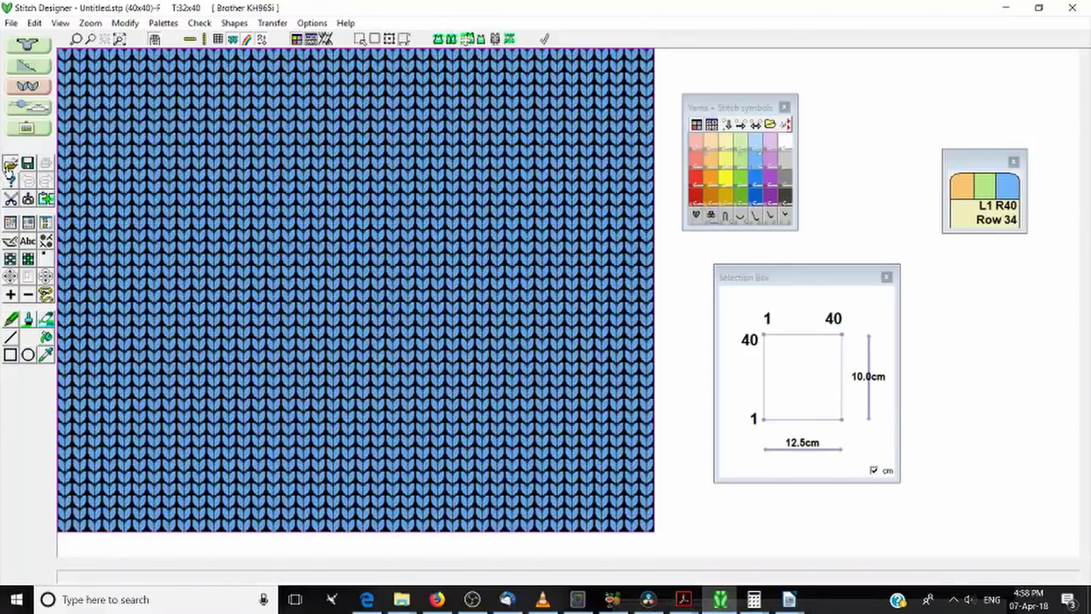
Open the stitch pattern br-040.pat from the Brother pattern files.
left_click(10, 163)
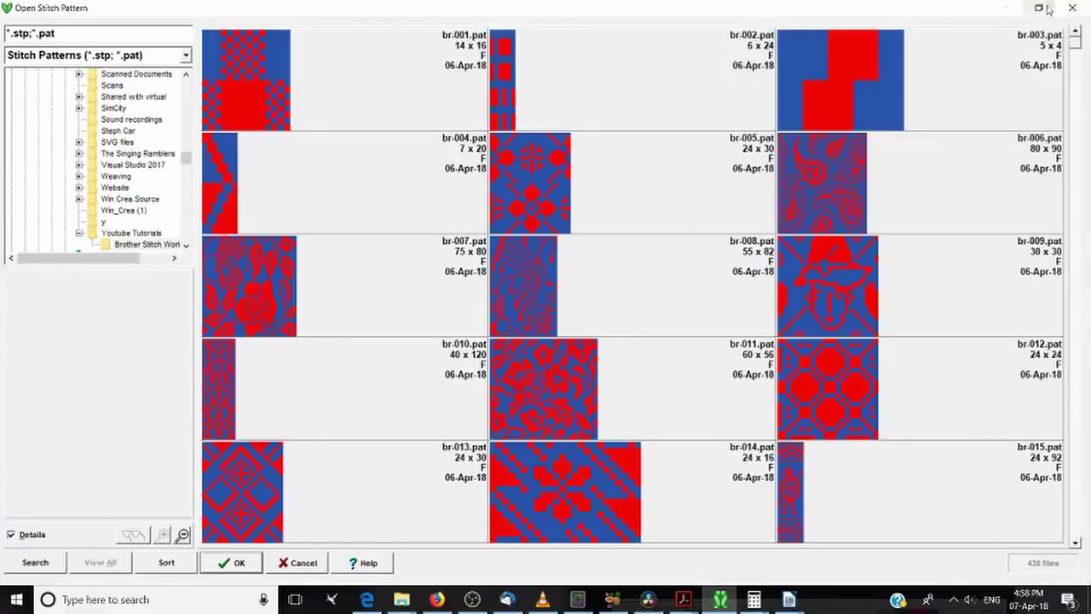
key("Escape")
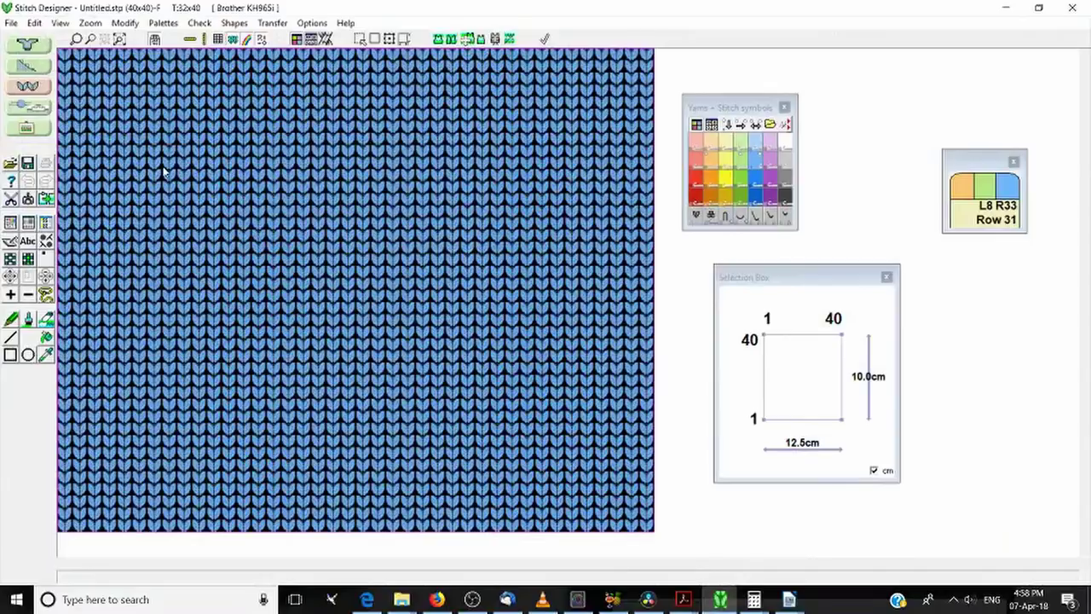
left_click(12, 167)
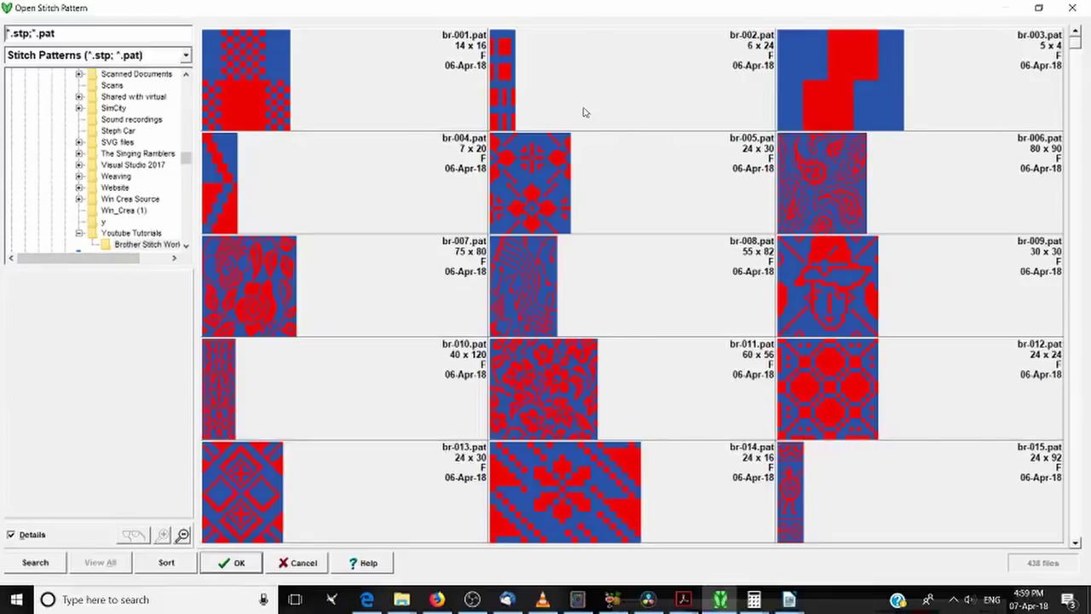
scroll(584, 112, "down", 7)
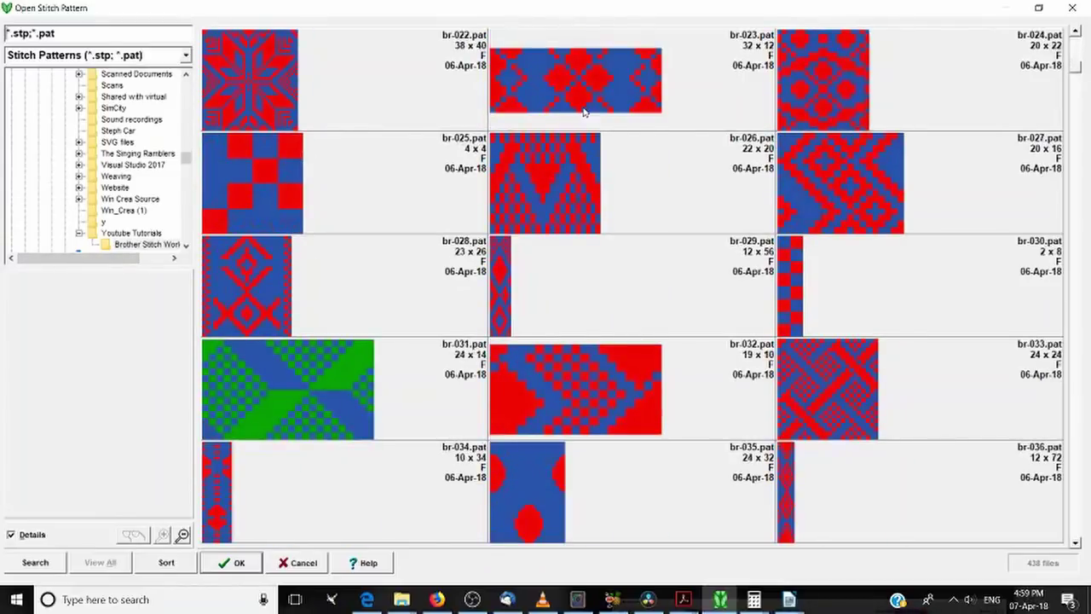
scroll(584, 111, "down", 4)
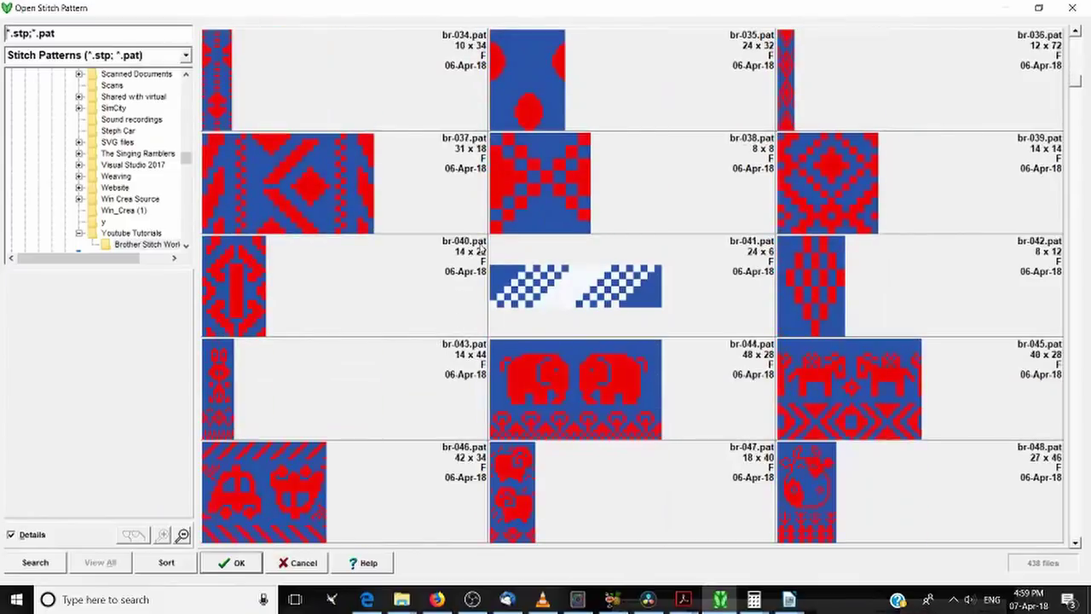
double_click(245, 292)
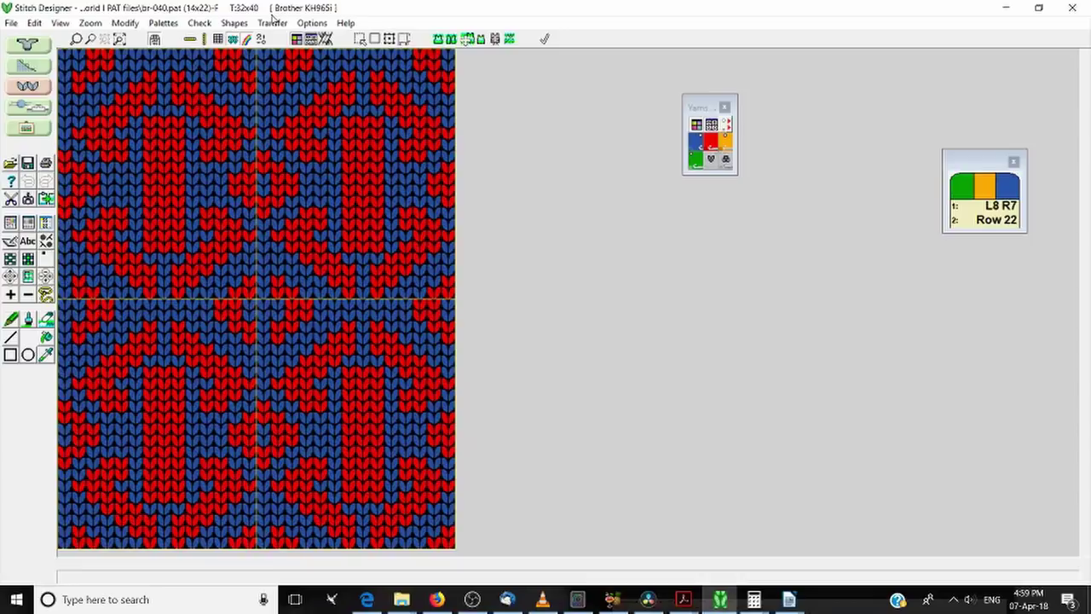
Try Intarsia and 2-colour Jacquard as the Brother KH965i knitting method, and return the selection to Fair Isle.
left_click(307, 26)
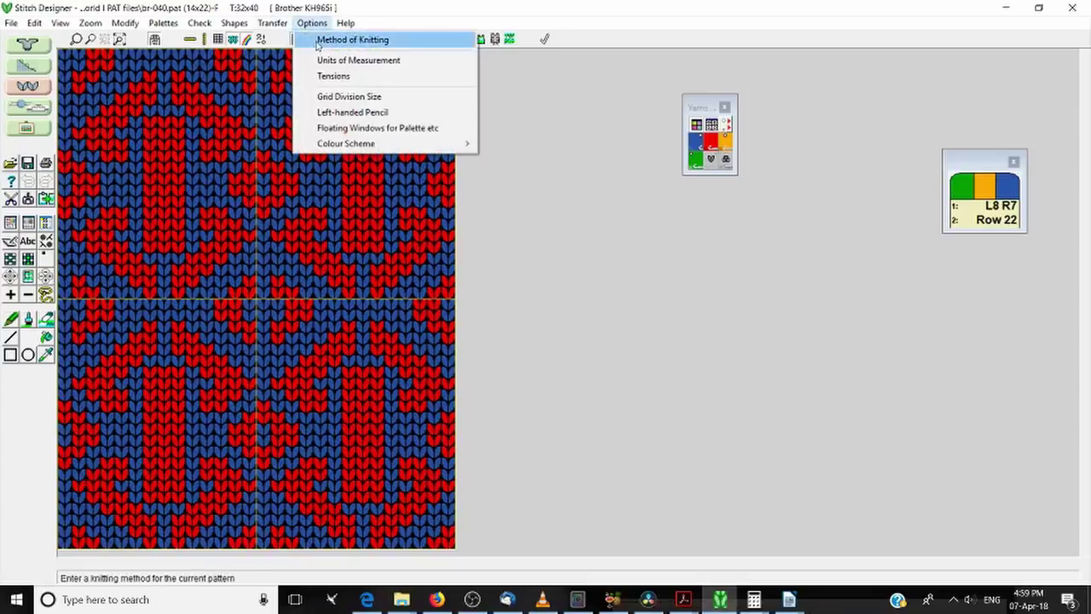
left_click(314, 39)
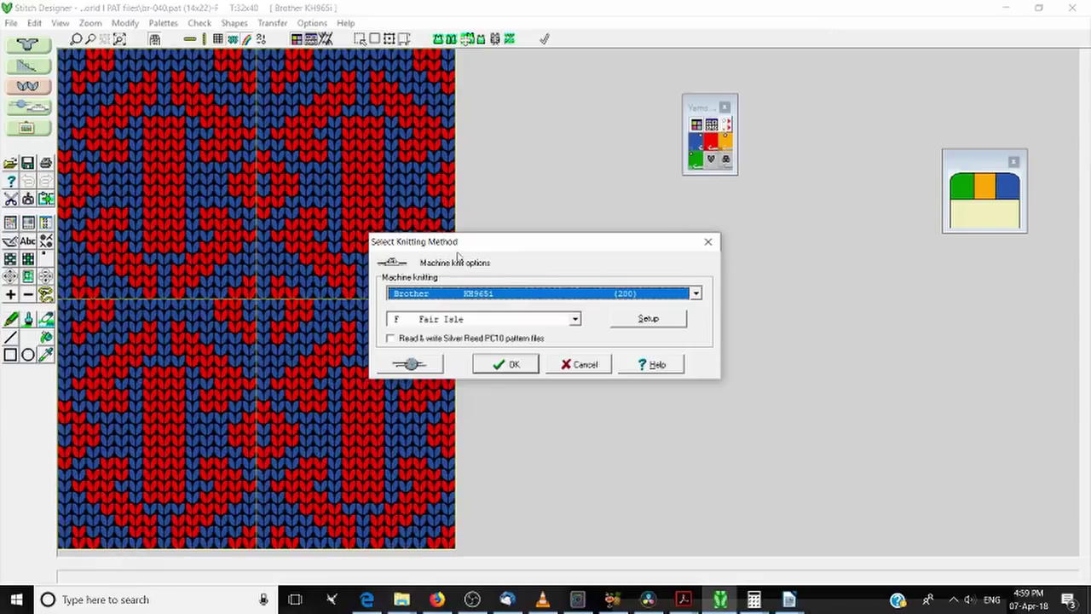
left_click(466, 326)
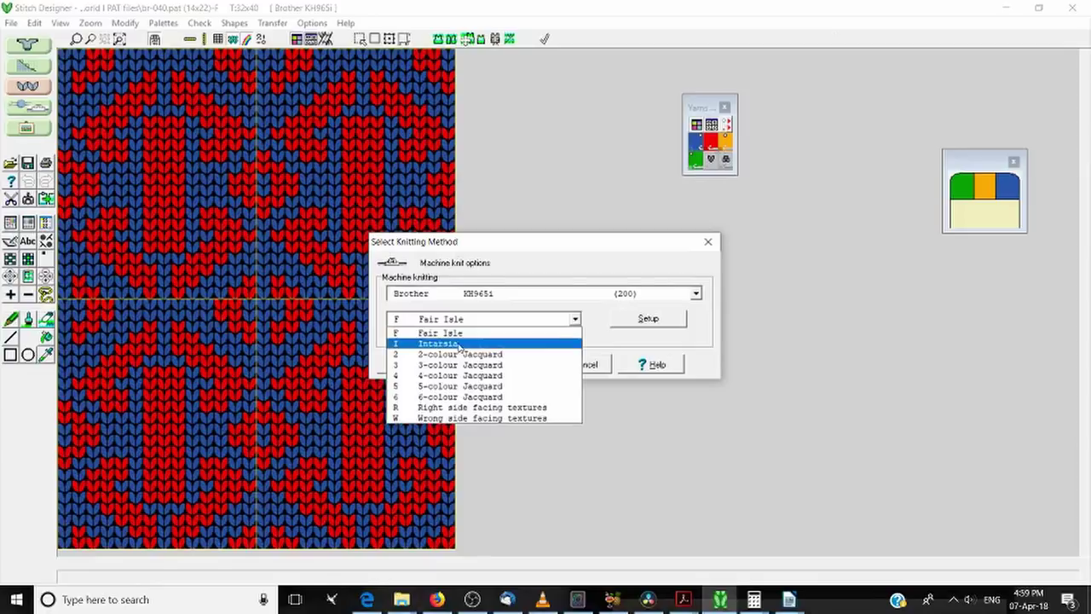
left_click(459, 344)
left_click(465, 318)
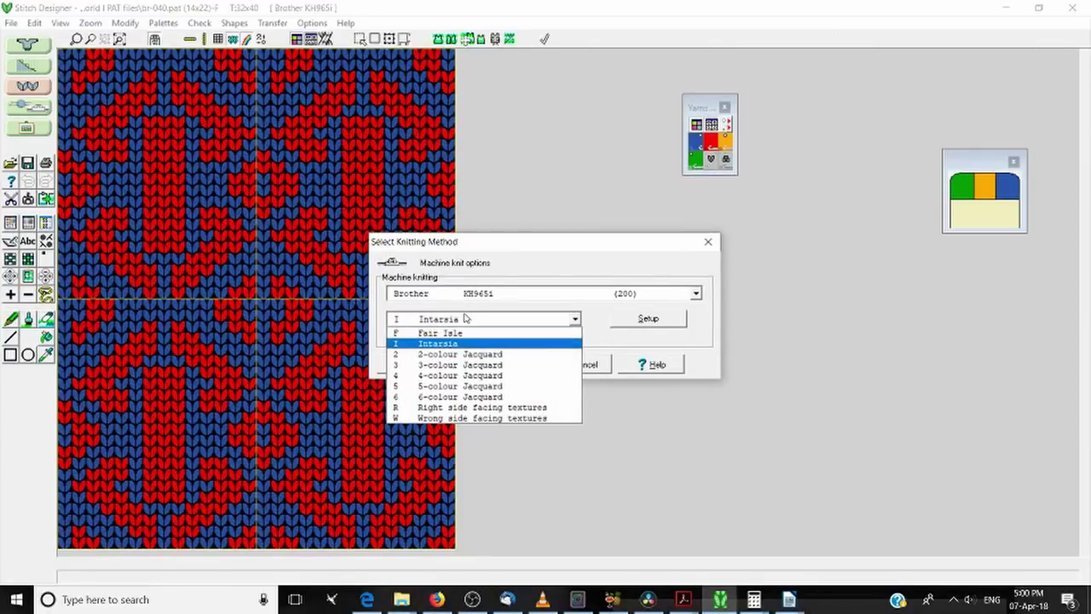
left_click(474, 356)
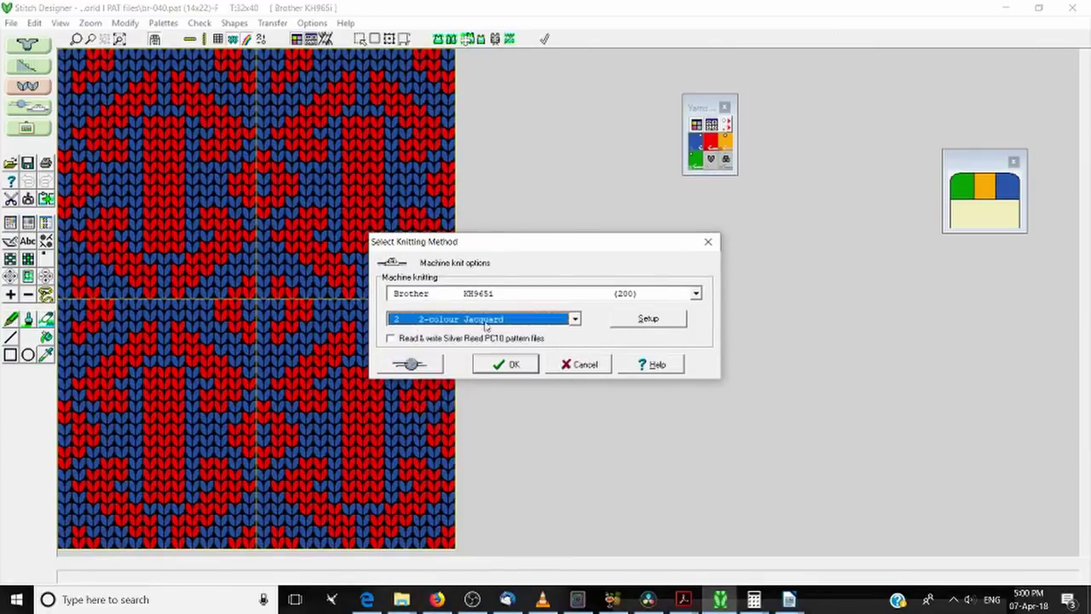
left_click(491, 318)
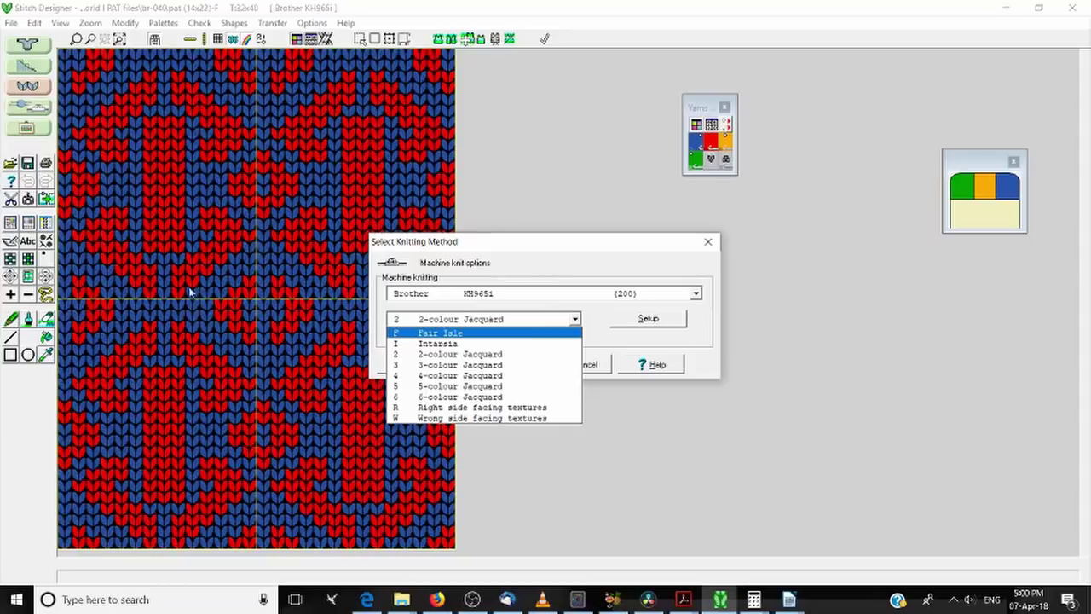
left_click(588, 240)
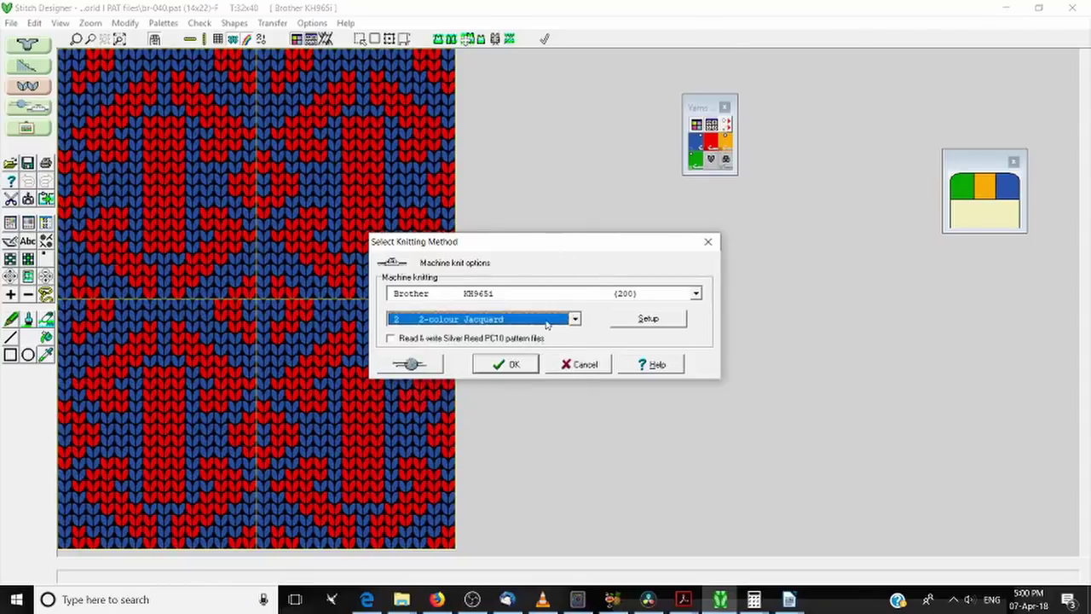
left_click(547, 321)
left_click(531, 335)
Examine the colour separation options for multicolour Jacquard in the Brother KH965i machine setup.
left_click(639, 318)
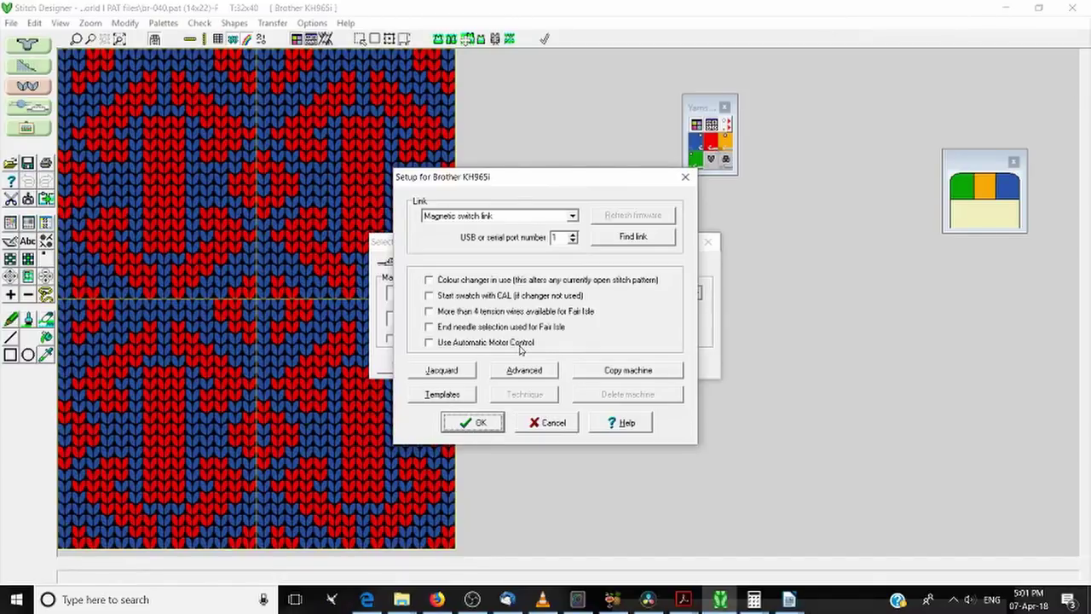
left_click(463, 375)
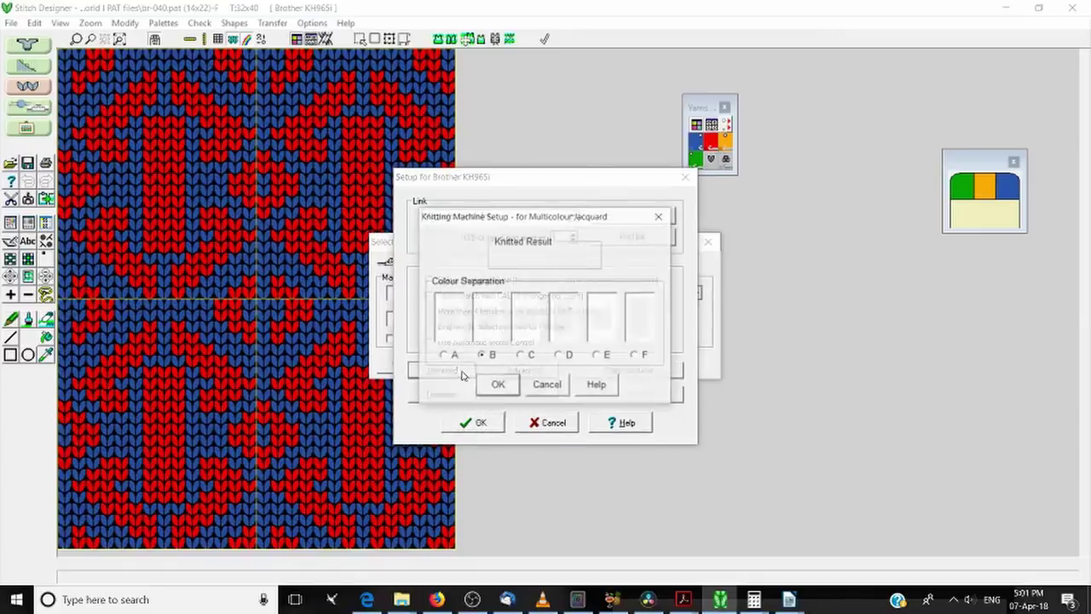
left_click(660, 216)
left_click(458, 375)
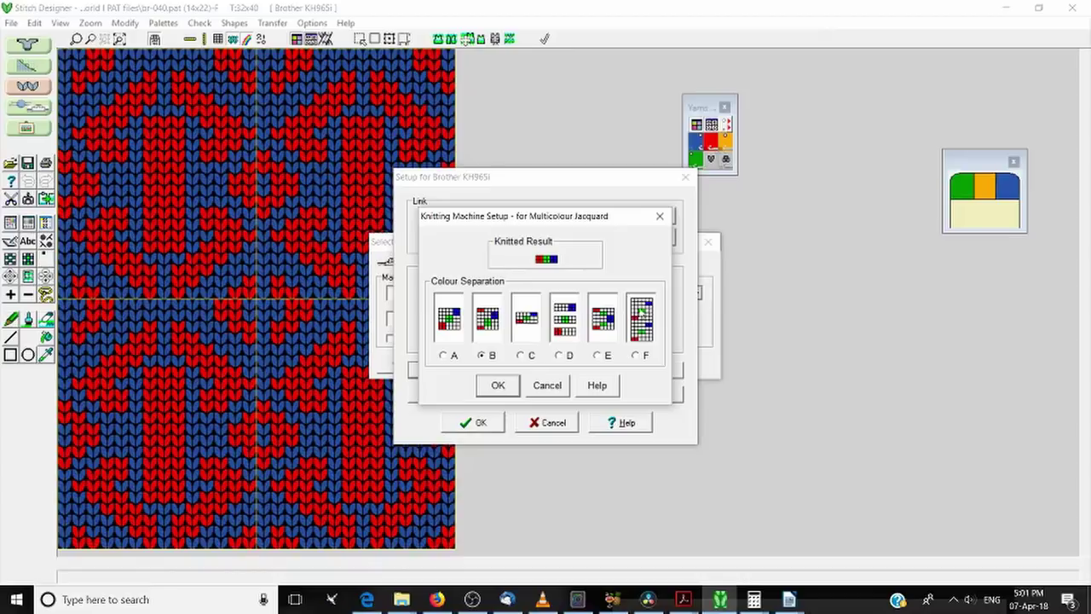
left_click(561, 387)
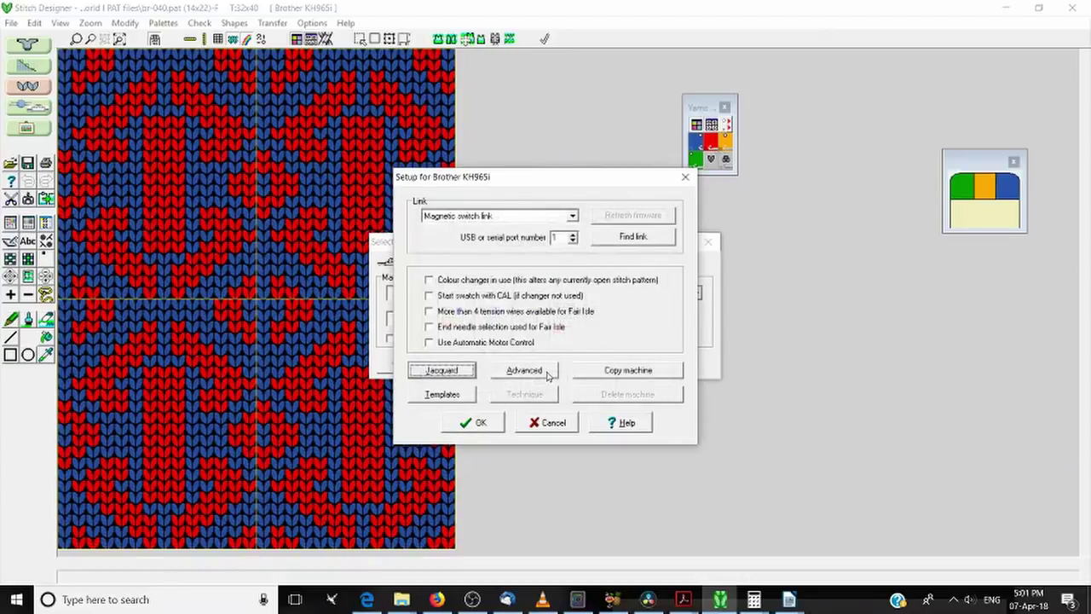
Review the template size and link options, keep the Magnetic switch link, and accept the machine setup and Fair Isle method.
left_click(443, 397)
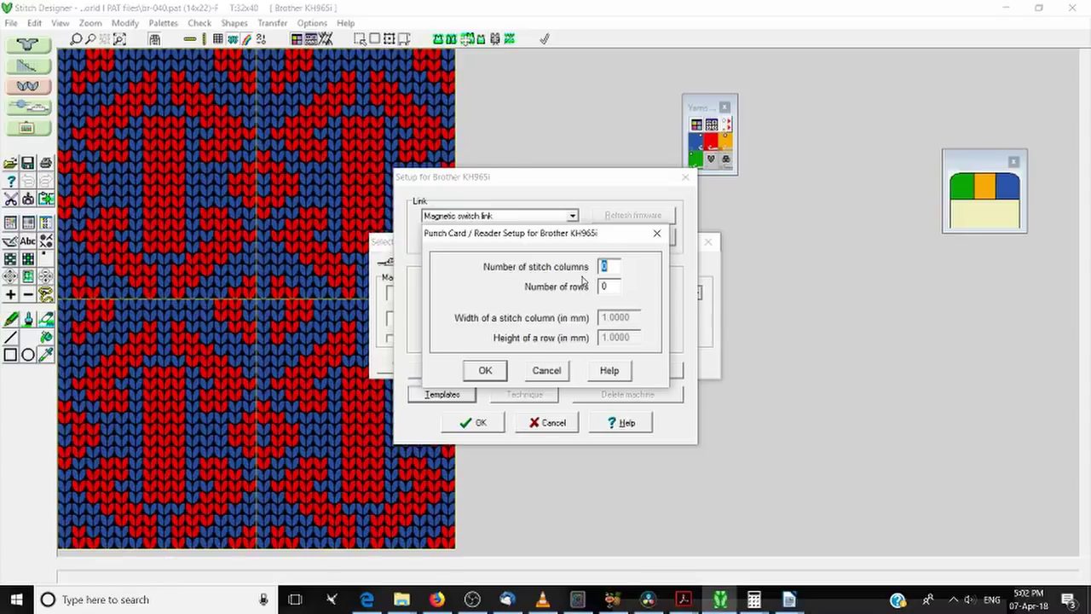
left_click(502, 374)
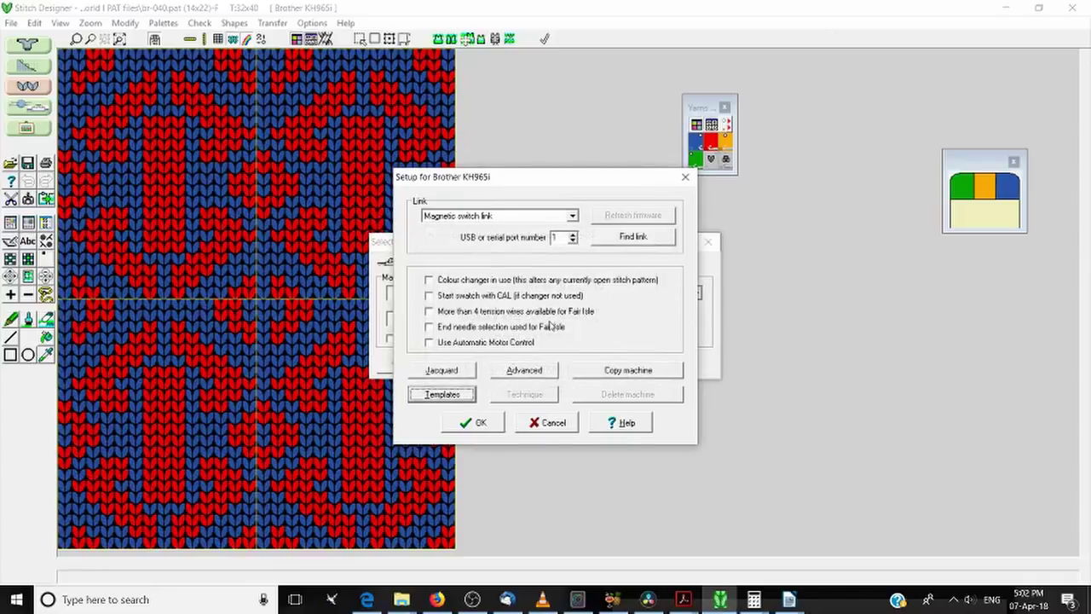
left_click(514, 218)
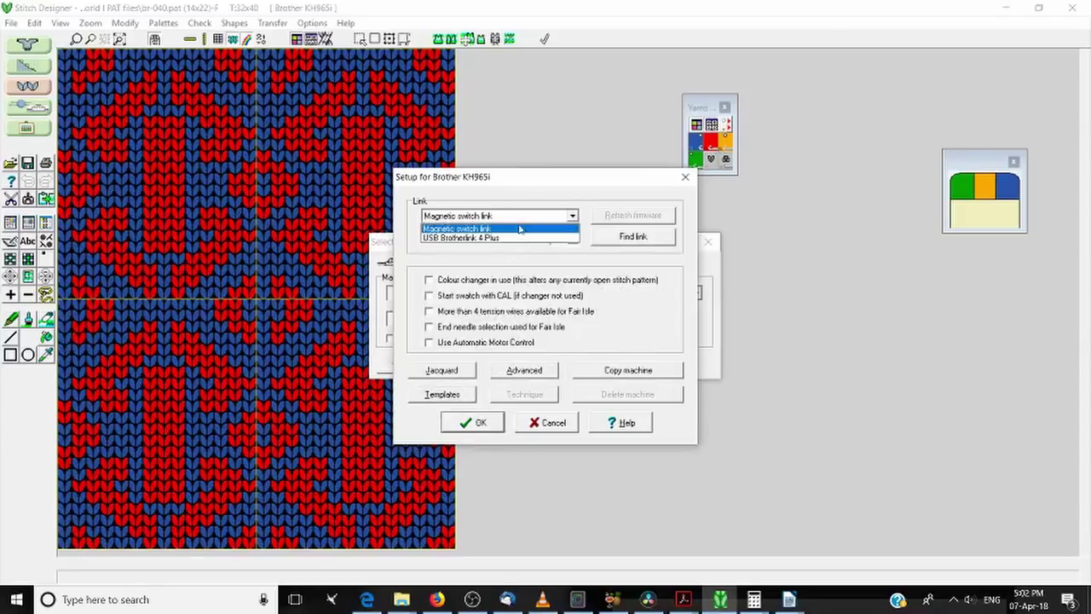
left_click(556, 195)
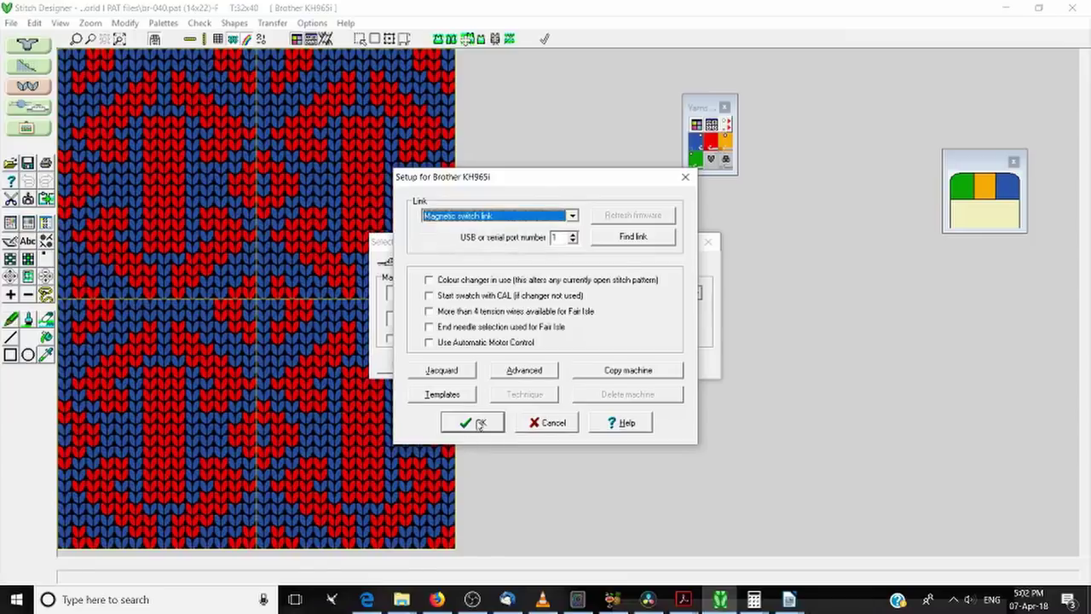
left_click(479, 423)
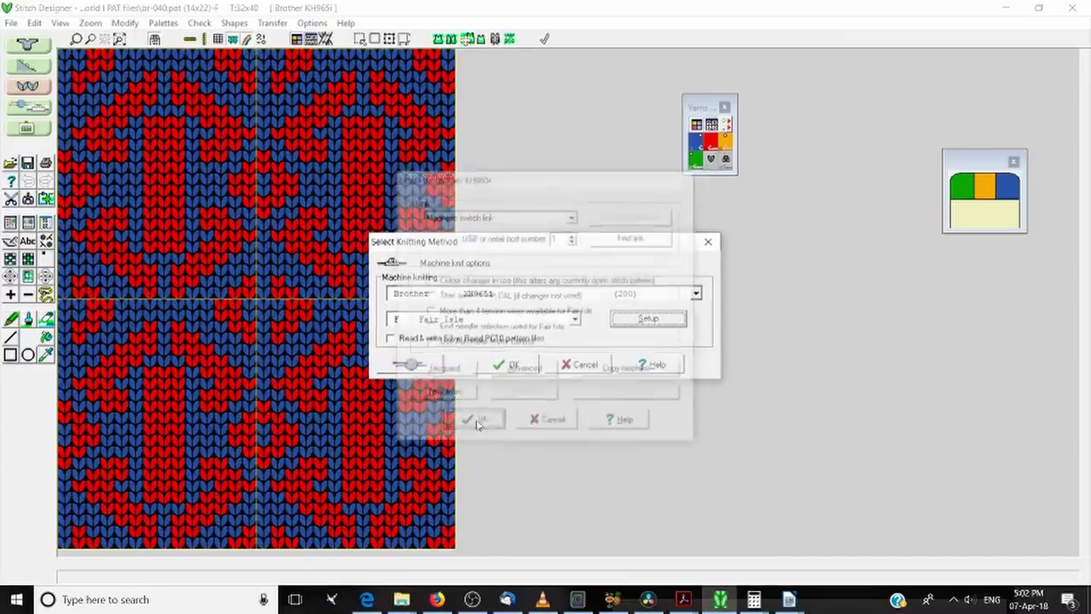
left_click(530, 367)
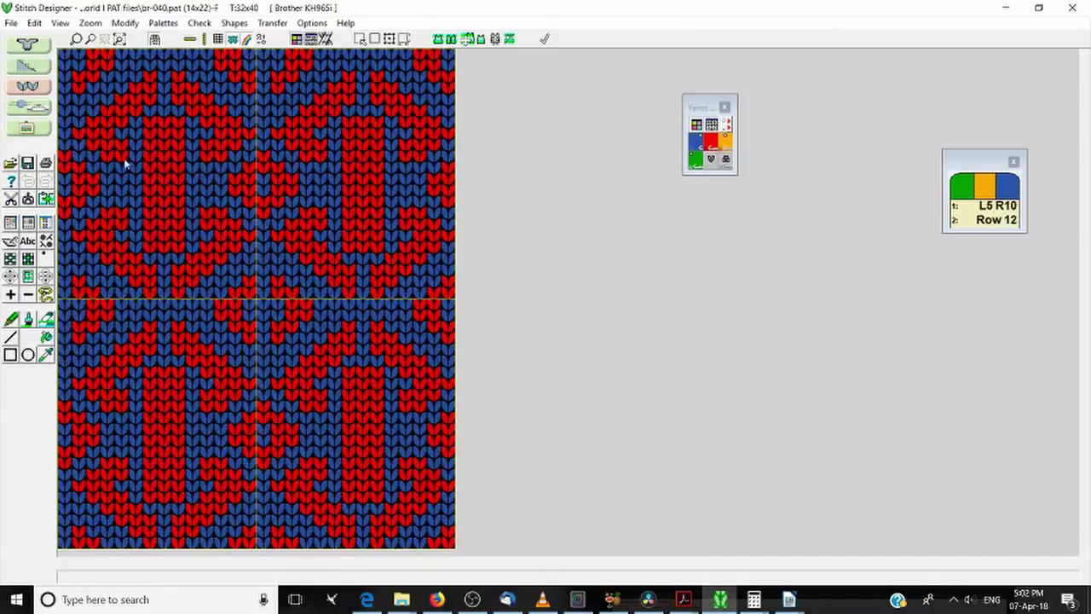
Set the displayed pattern repeats to 1 horizontally and 1 vertically.
left_click(57, 24)
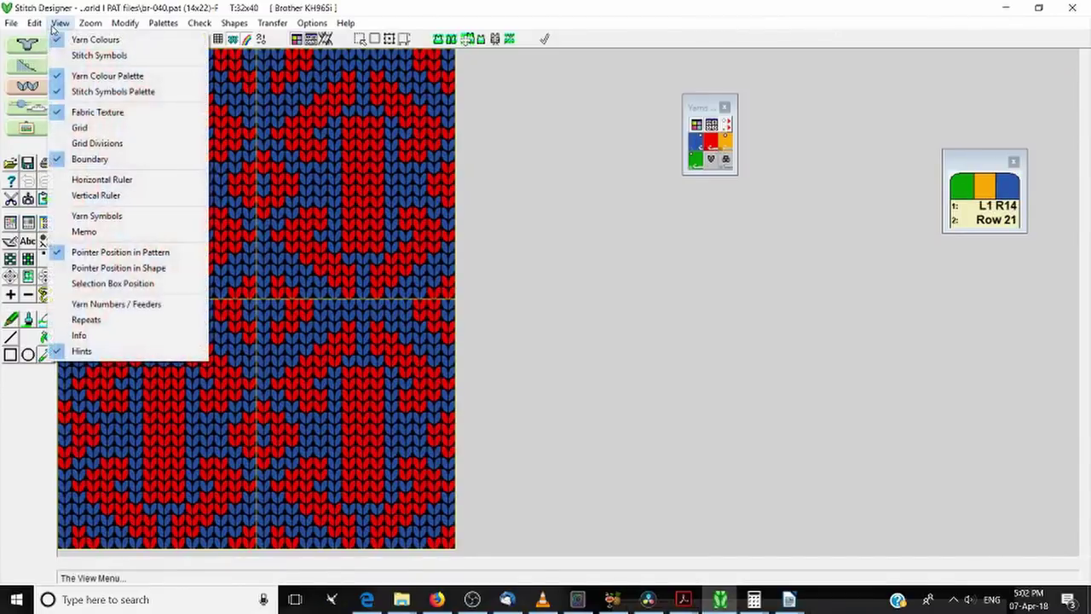
left_click(177, 317)
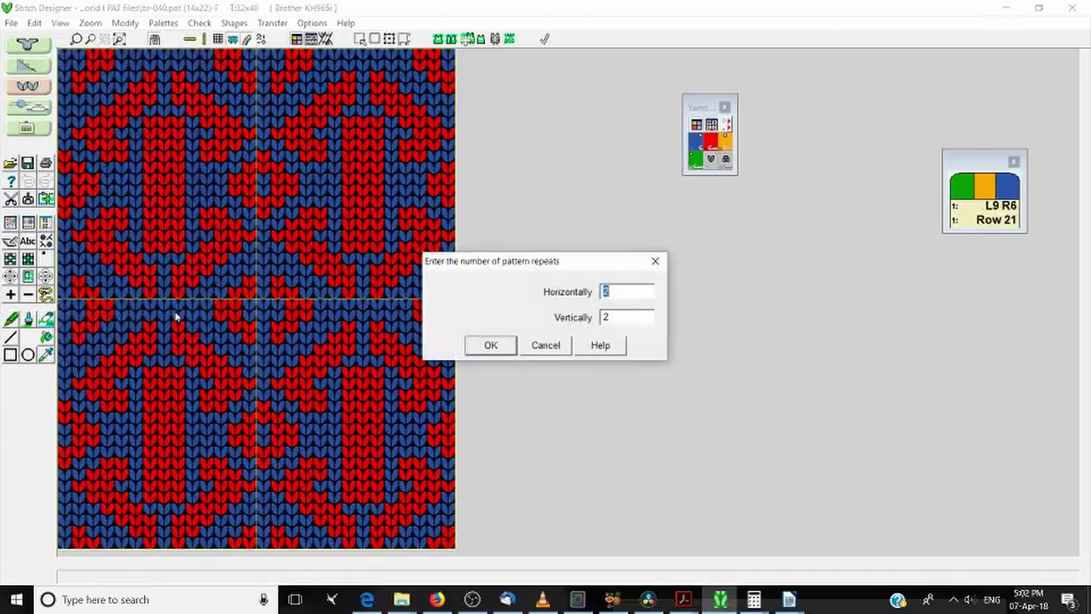
double_click(653, 317)
type("1")
left_click(482, 347)
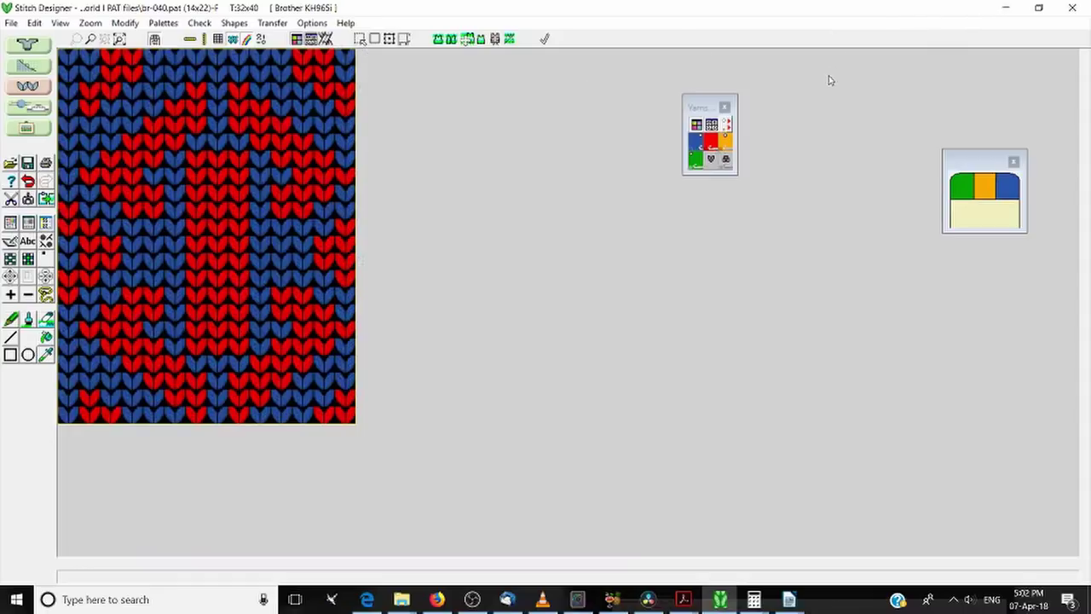
Enlarge the yarn palette, move it closer to the pattern, and pick red as the drawing yarn in place of green.
left_click_drag(735, 173, 755, 205)
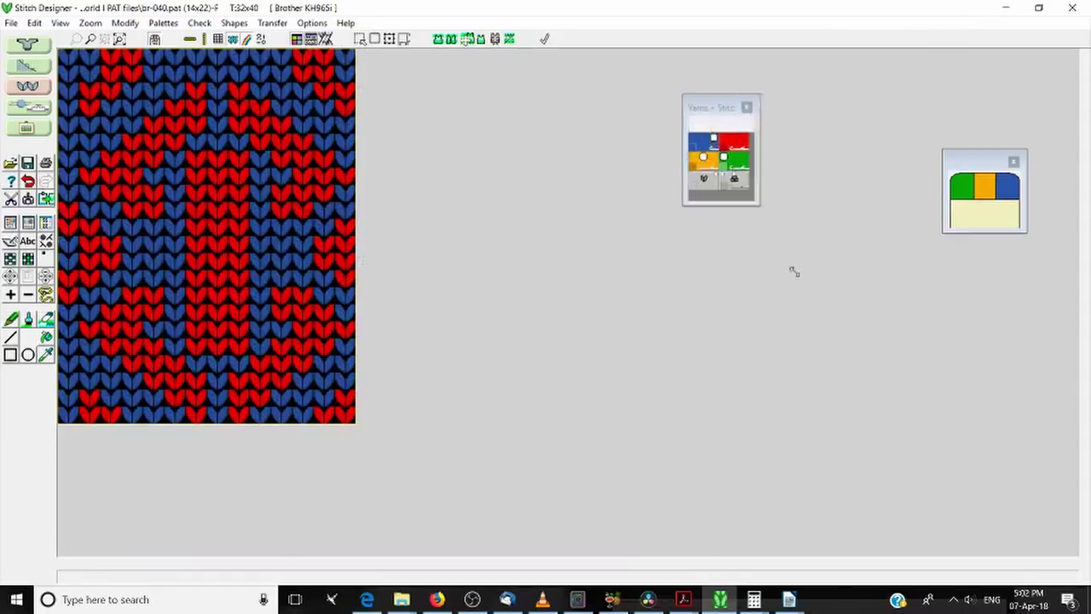
left_click_drag(757, 109, 628, 47)
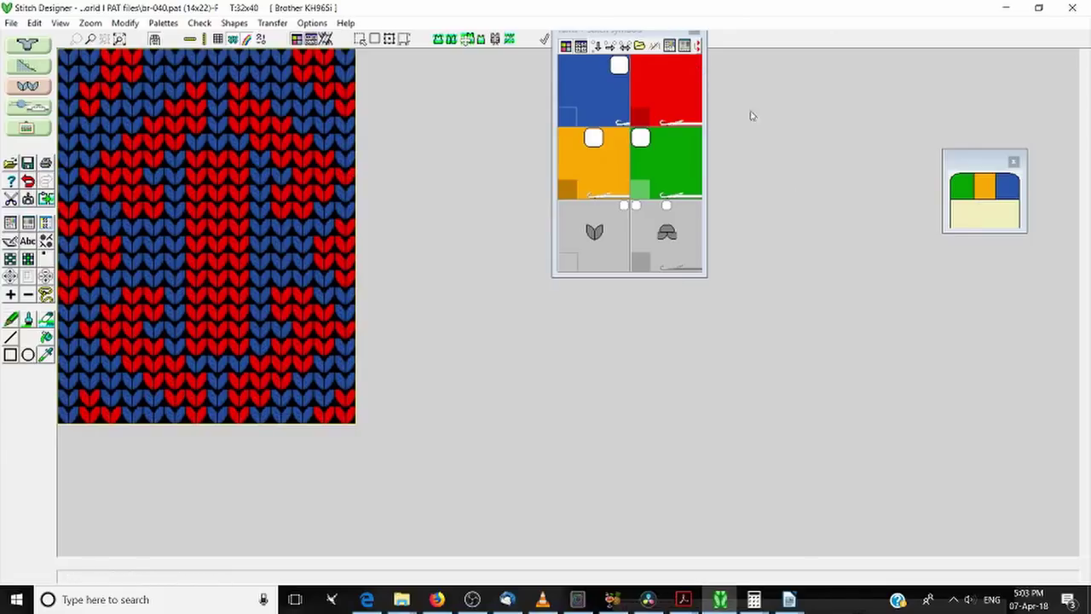
left_click(678, 103)
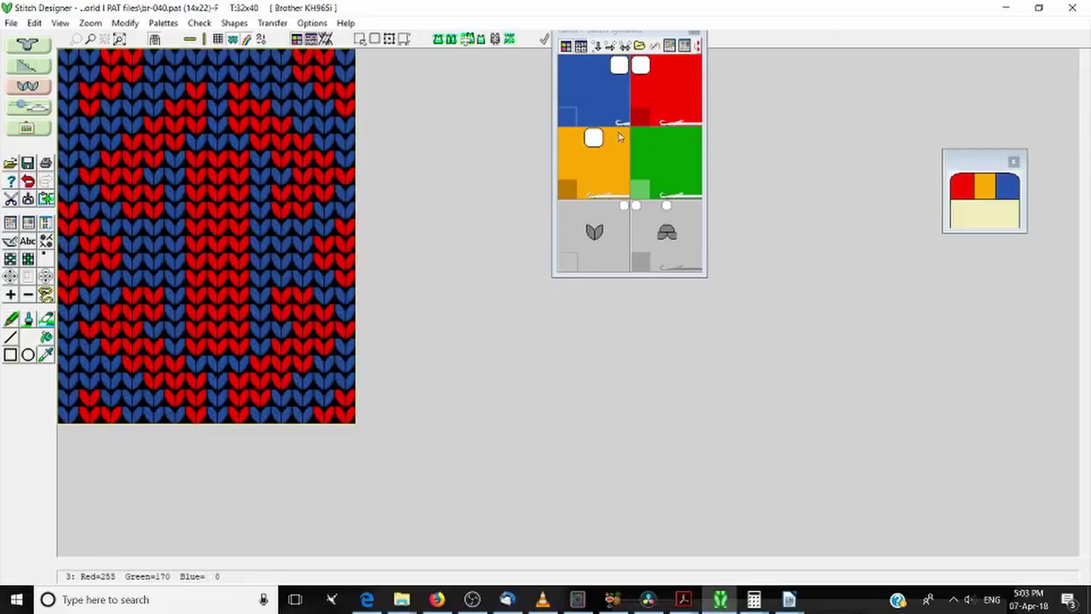
Try shifting the blue yarn's hue to 151 in its colour adjustment, and discard the change.
double_click(598, 106)
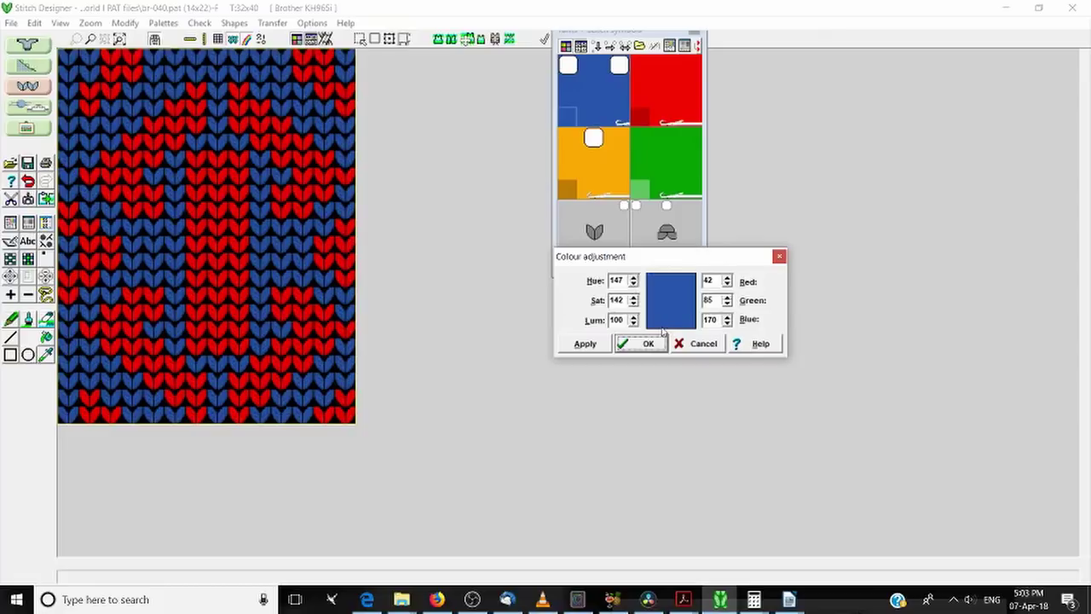
left_click(634, 278)
left_click(634, 277)
left_click(633, 278)
left_click(634, 278)
left_click(633, 278)
left_click(633, 278)
left_click(633, 278)
left_click(634, 278)
left_click(633, 284)
left_click(633, 284)
left_click(633, 284)
left_click(633, 284)
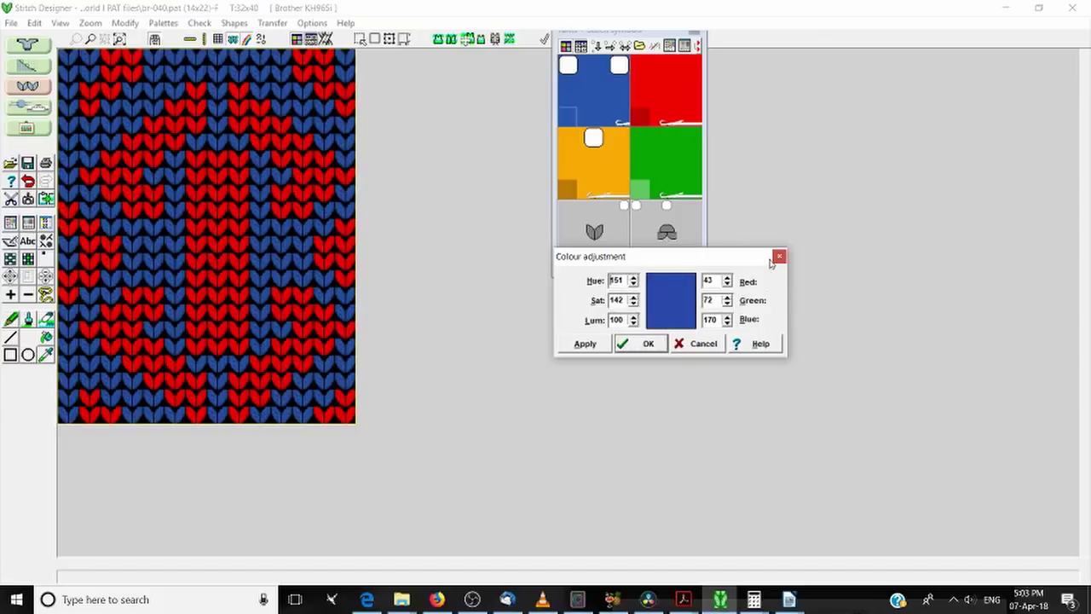
left_click(778, 257)
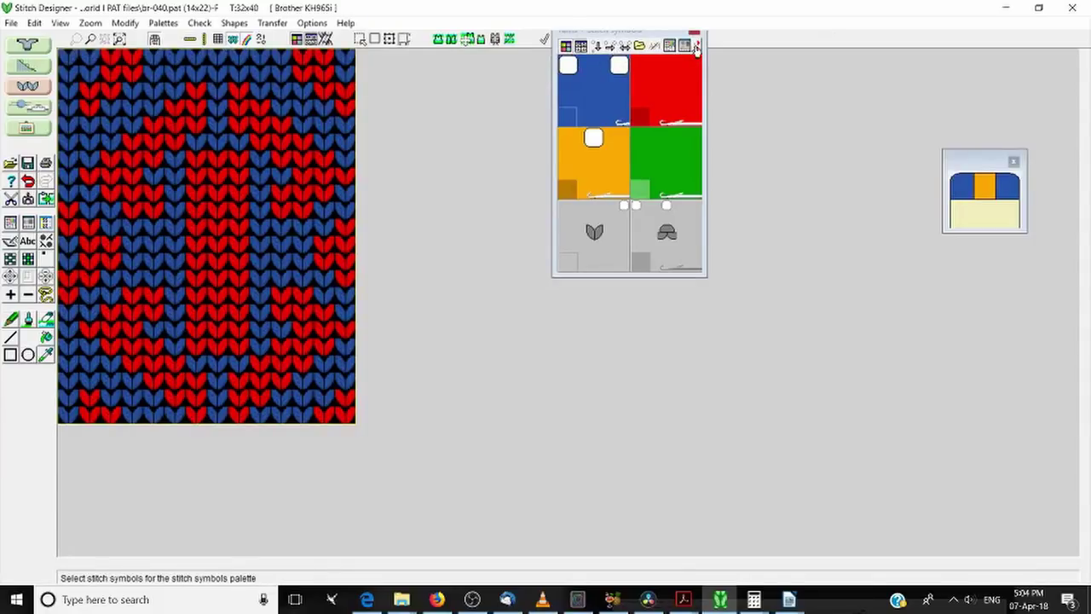
Look into the palette file browser and close it, and move the widened yarn palette clear of the toolbar.
left_click(638, 46)
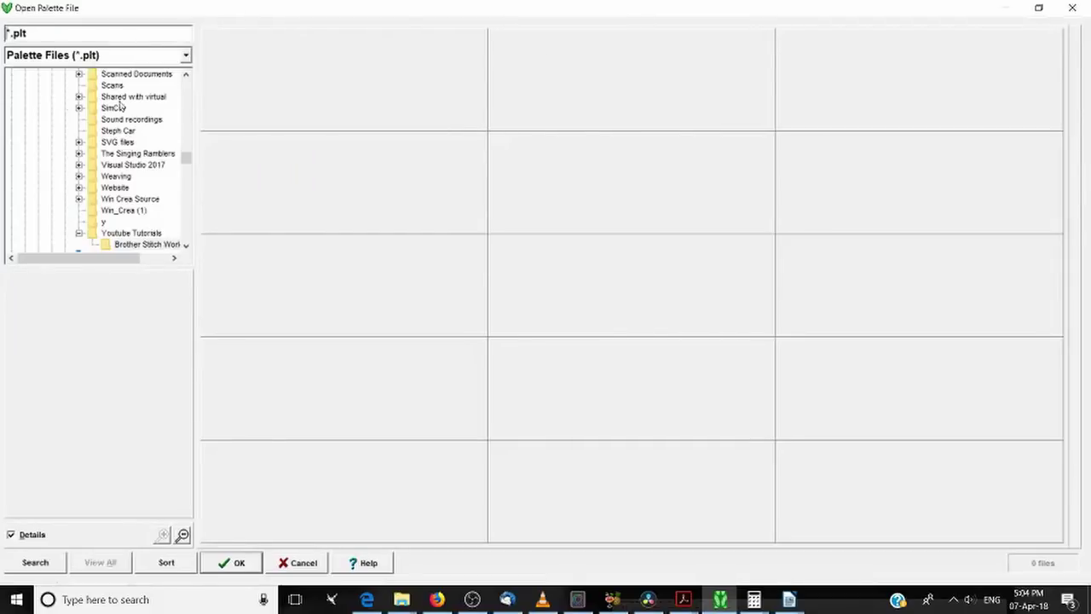
left_click(1072, 7)
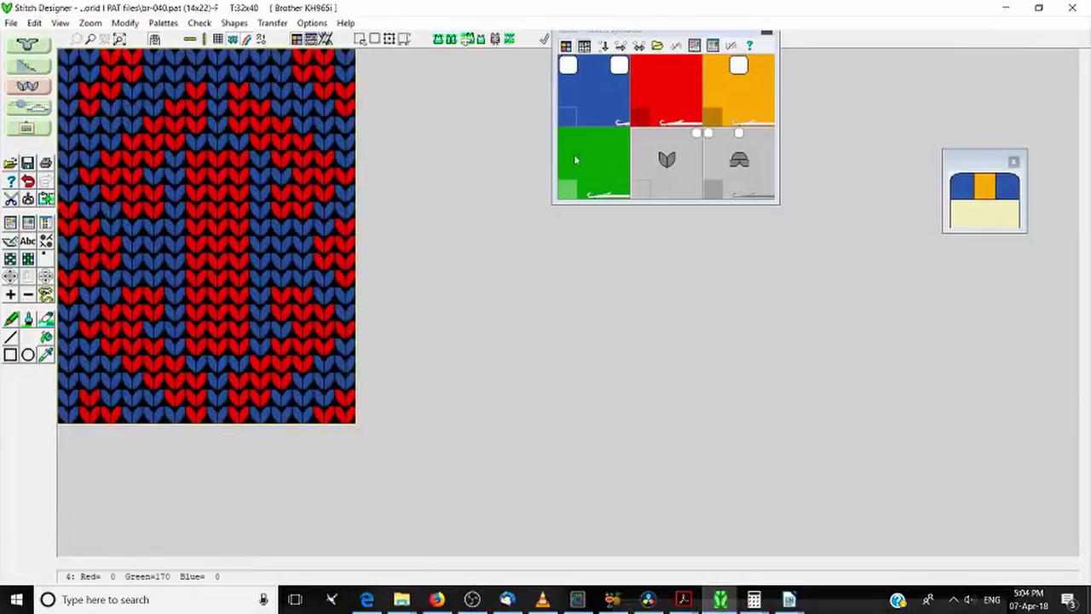
left_click(567, 46)
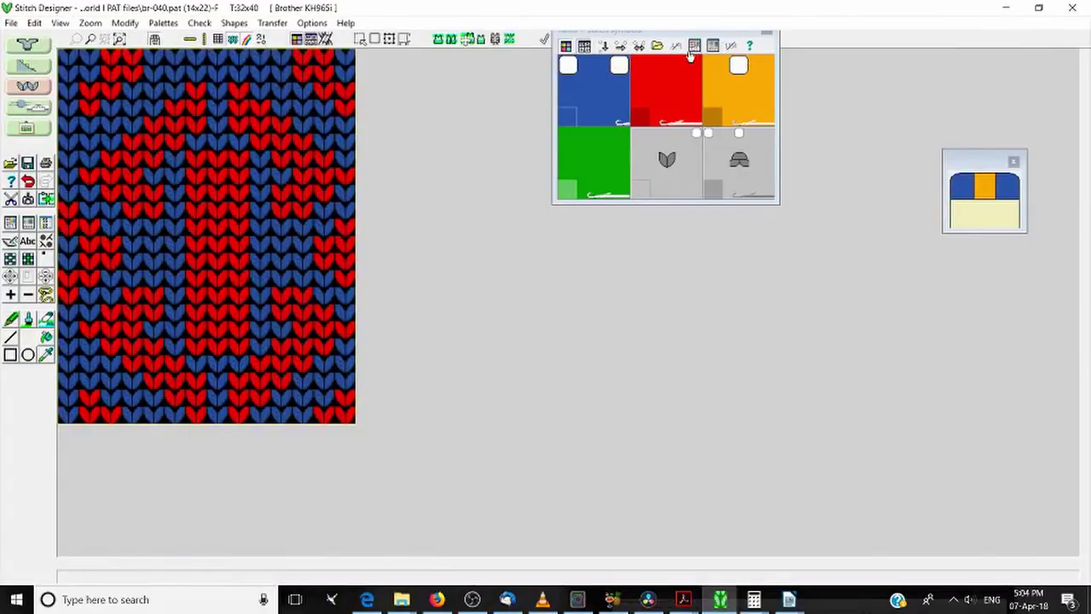
left_click(756, 44)
left_click_drag(666, 37, 681, 66)
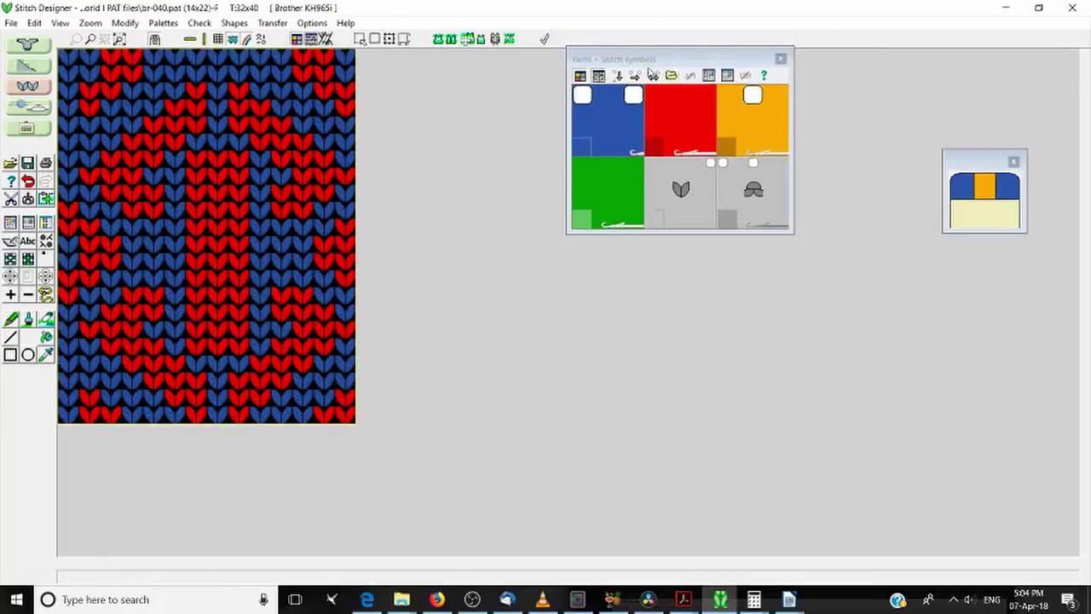
Examine the blue yarn's colour adjustment values and the colours and options in the Yarn Colour Setup.
left_click(648, 76)
double_click(586, 154)
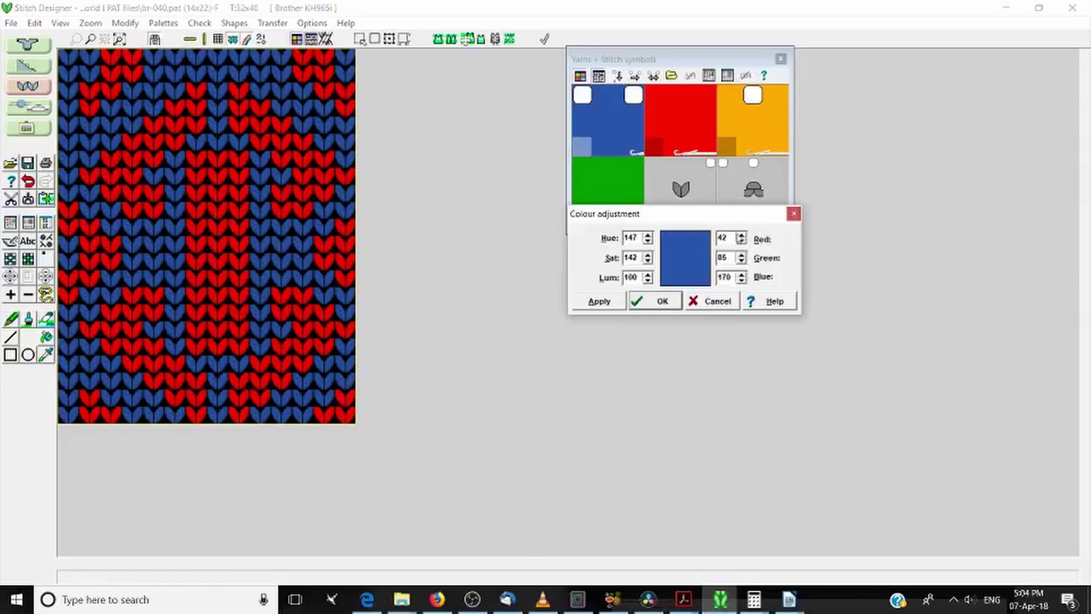
left_click(794, 214)
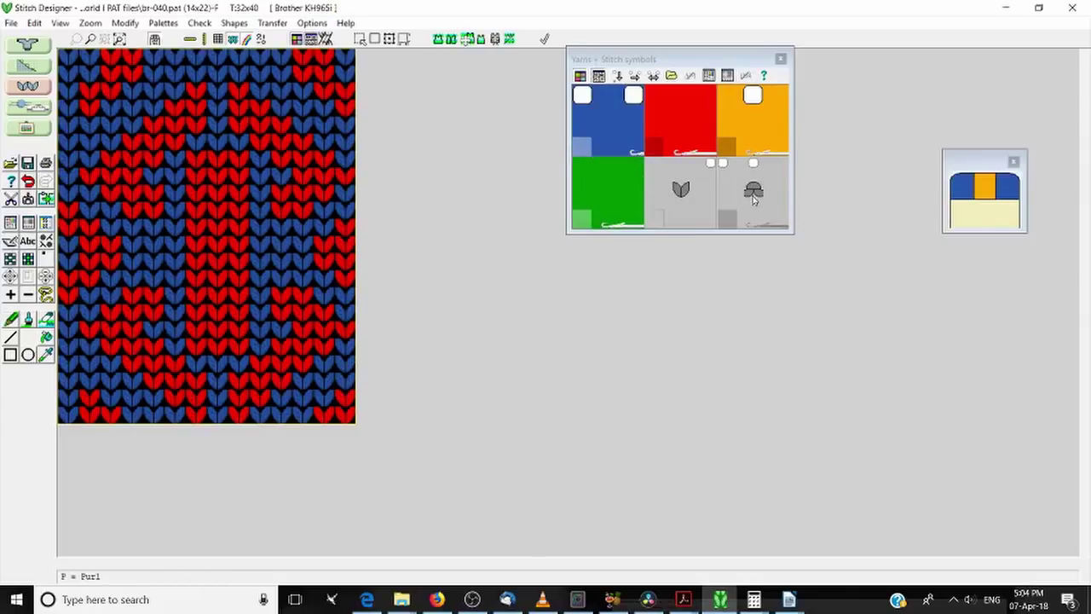
left_click(700, 215)
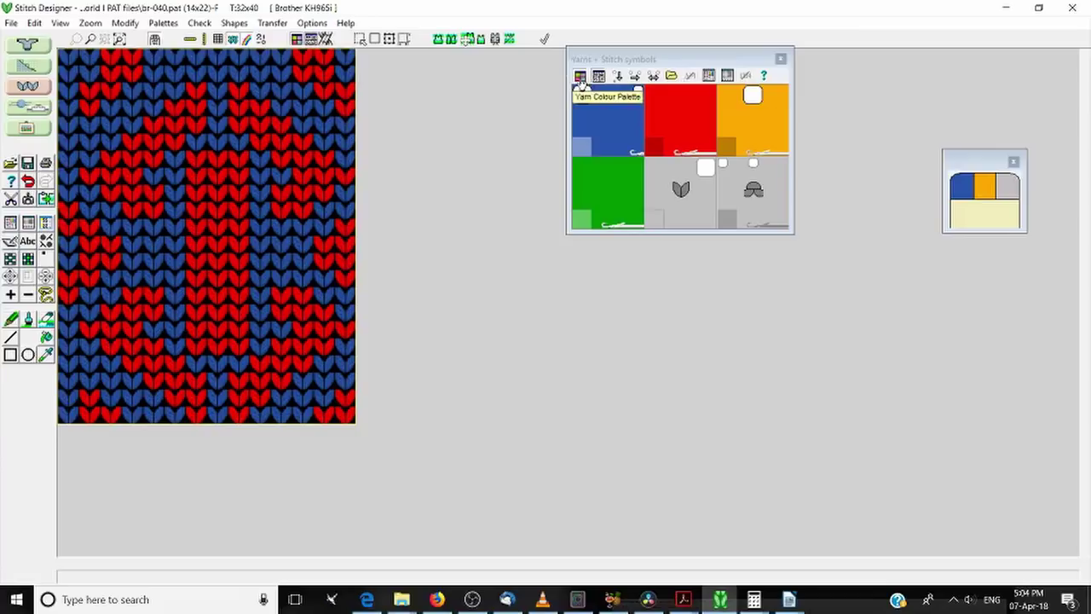
left_click(162, 23)
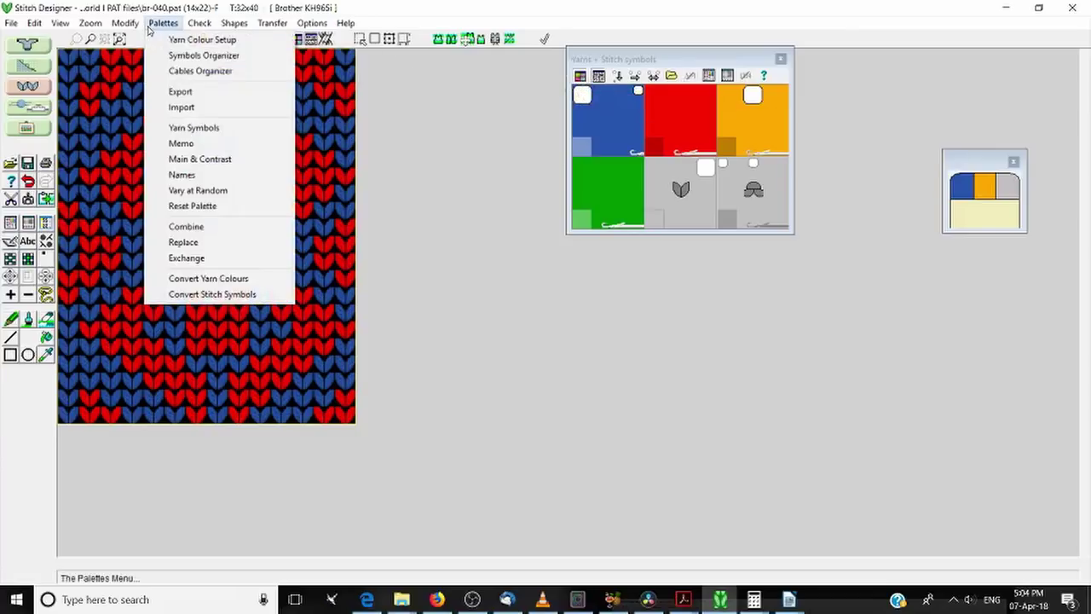
left_click(189, 40)
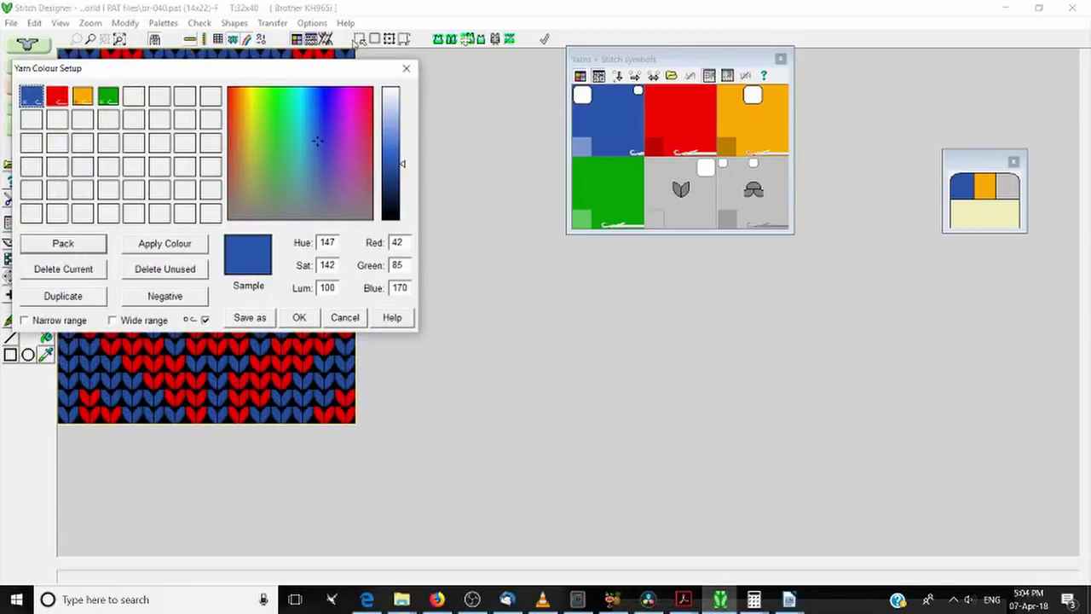
left_click(406, 68)
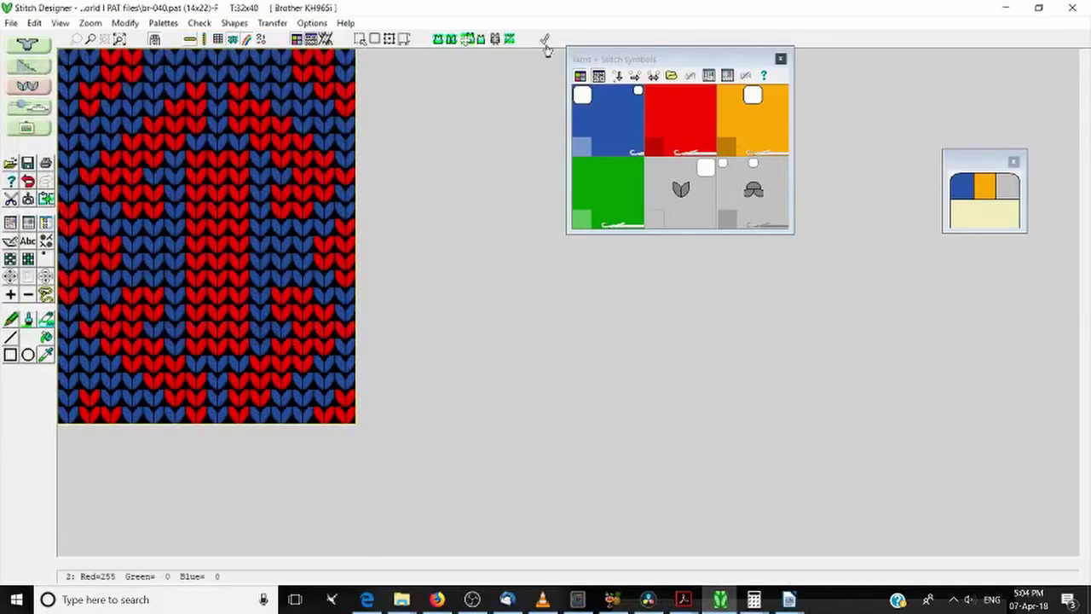
Try to add a purple yarn in the first empty slot of the Yarn Colour Setup.
left_click(165, 24)
left_click(191, 40)
left_click_drag(202, 72, 361, 141)
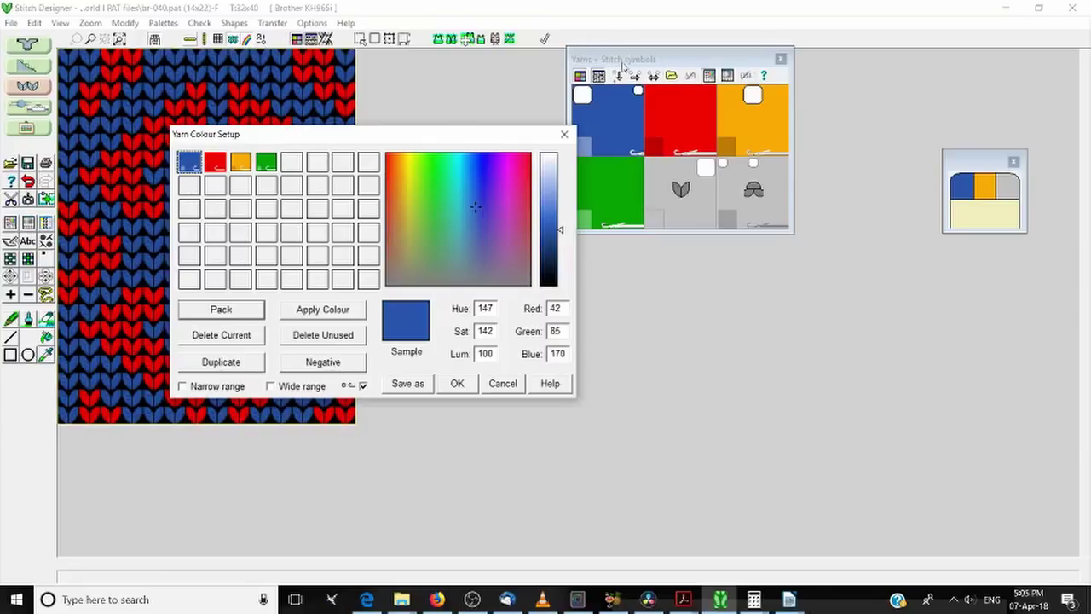
left_click(290, 164)
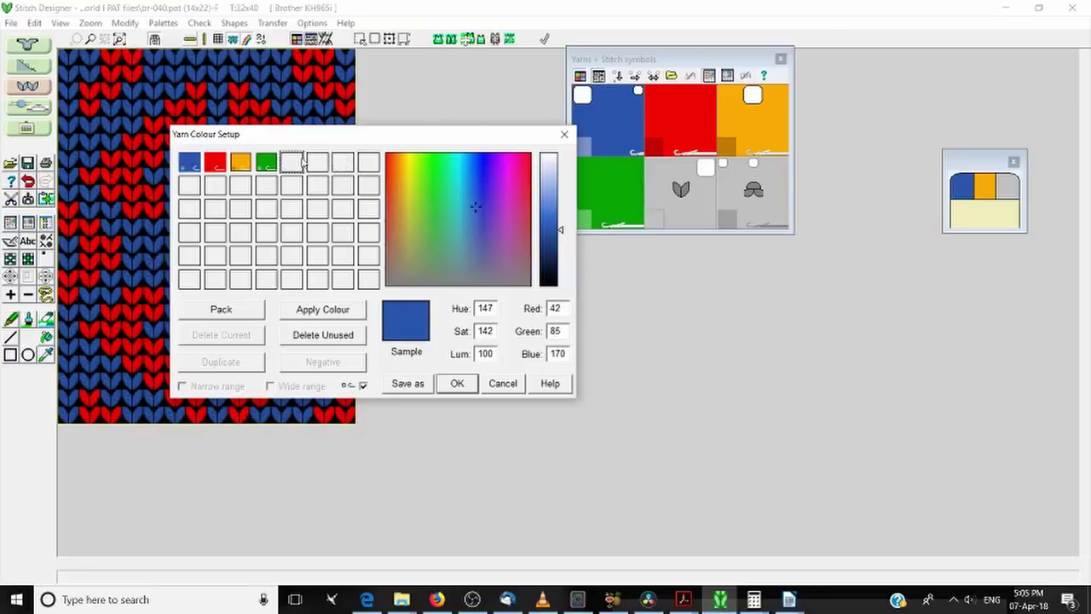
left_click(506, 206)
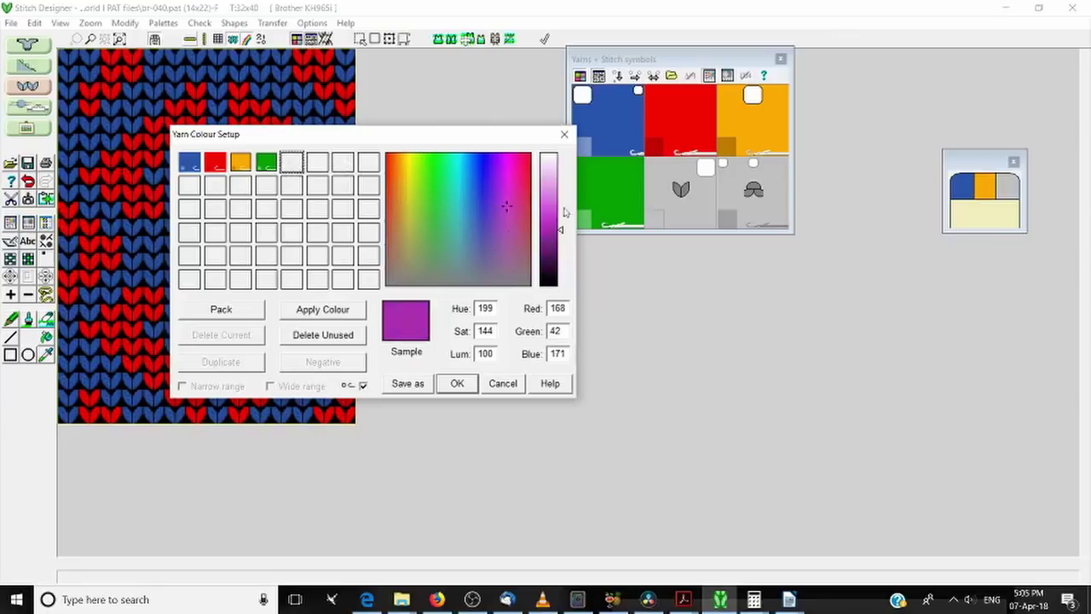
left_click_drag(562, 232, 560, 223)
left_click(457, 383)
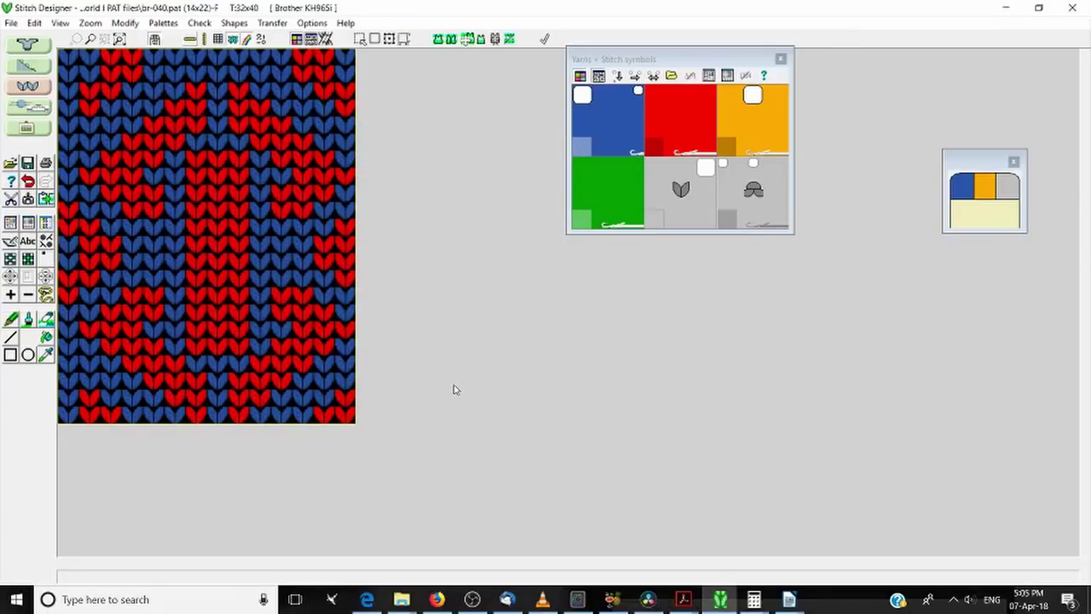
Add a purple yarn with hue 203, saturation 96 and luminance 116 in the palette's first empty slot, applying the colour.
left_click(163, 22)
left_click(183, 39)
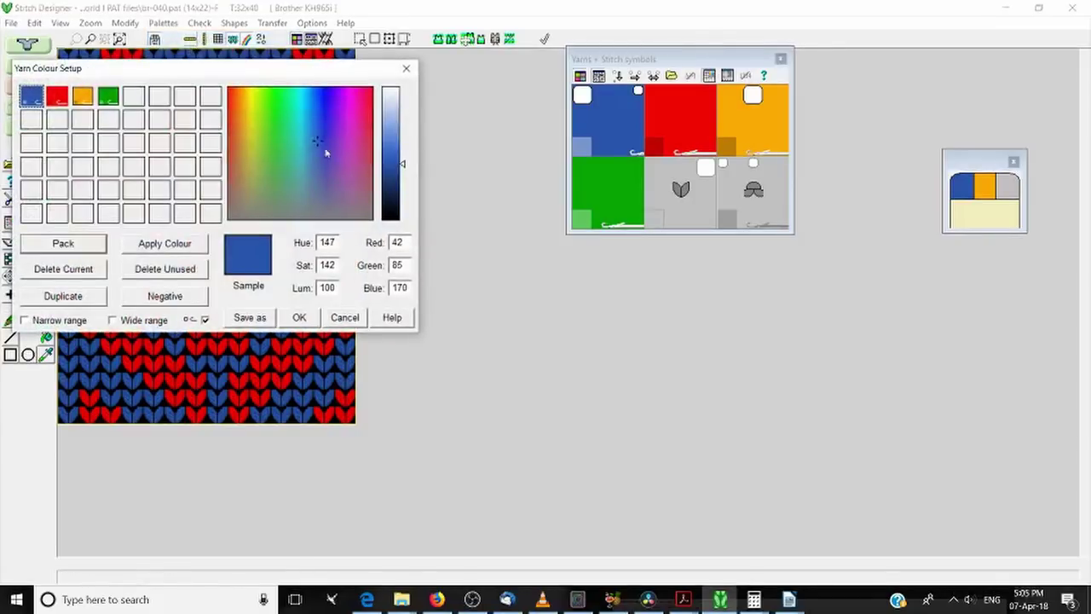
left_click(134, 103)
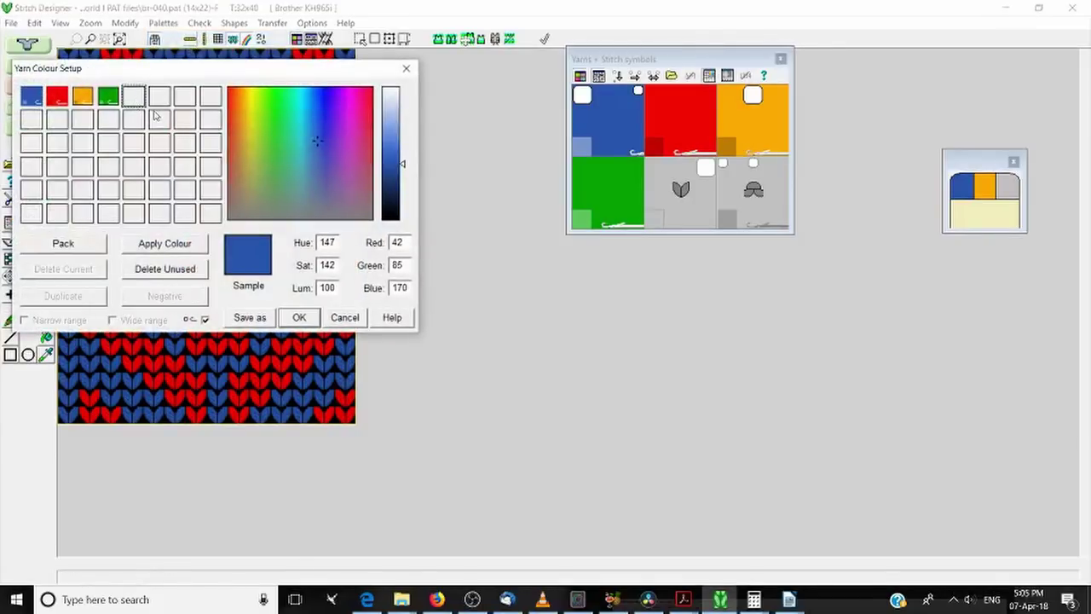
left_click(351, 167)
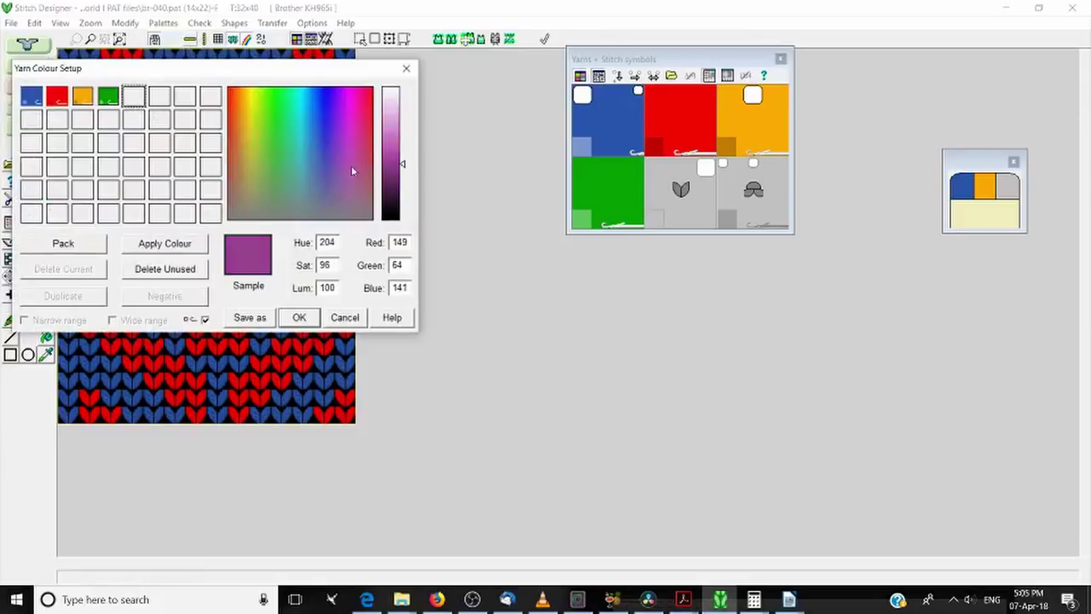
left_click(351, 167)
left_click_drag(404, 165, 406, 157)
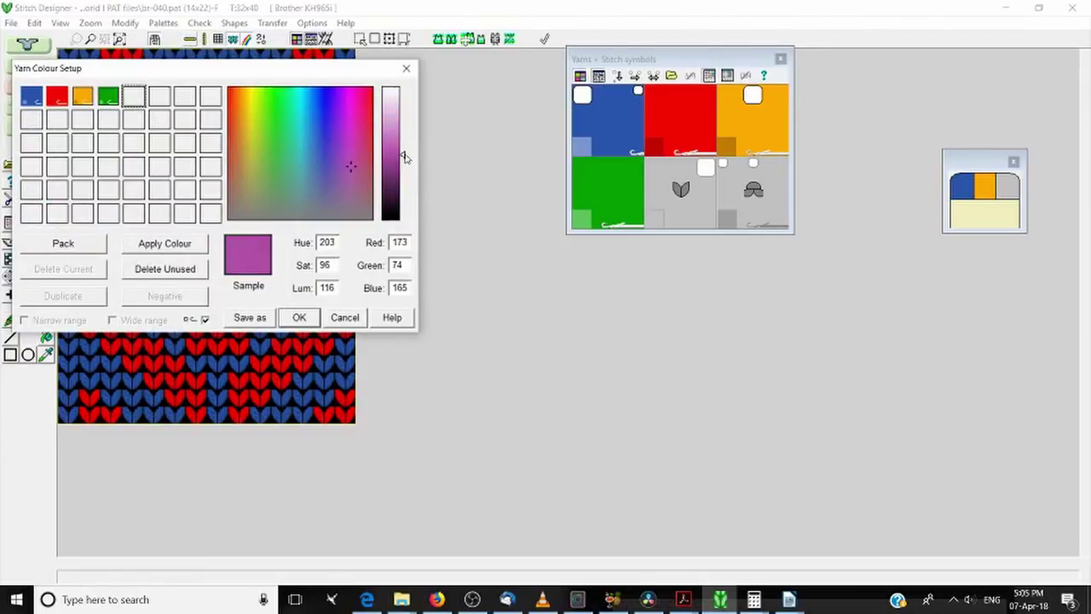
left_click(159, 245)
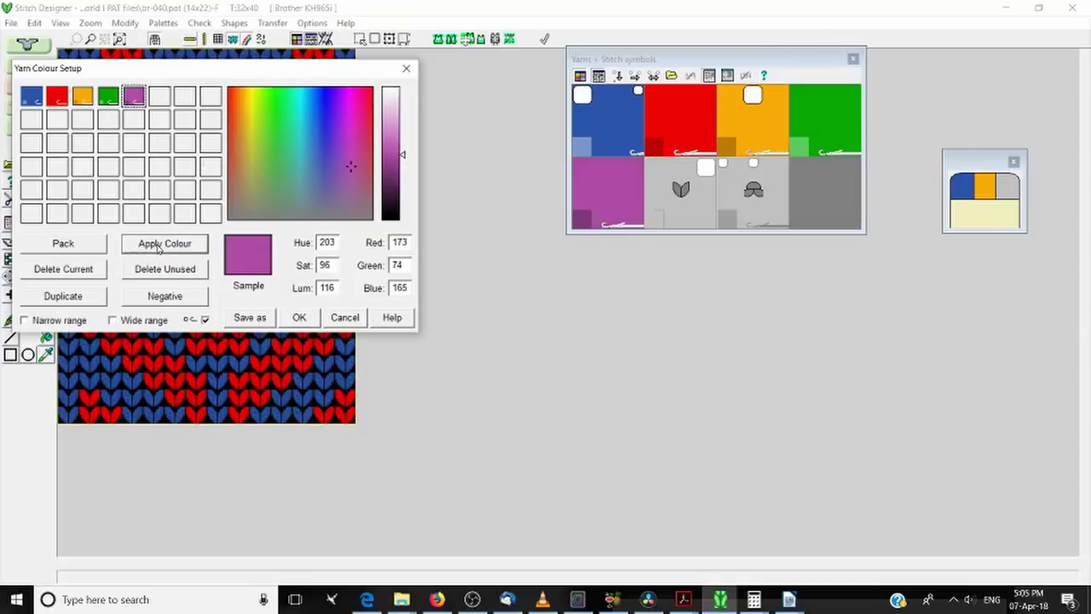
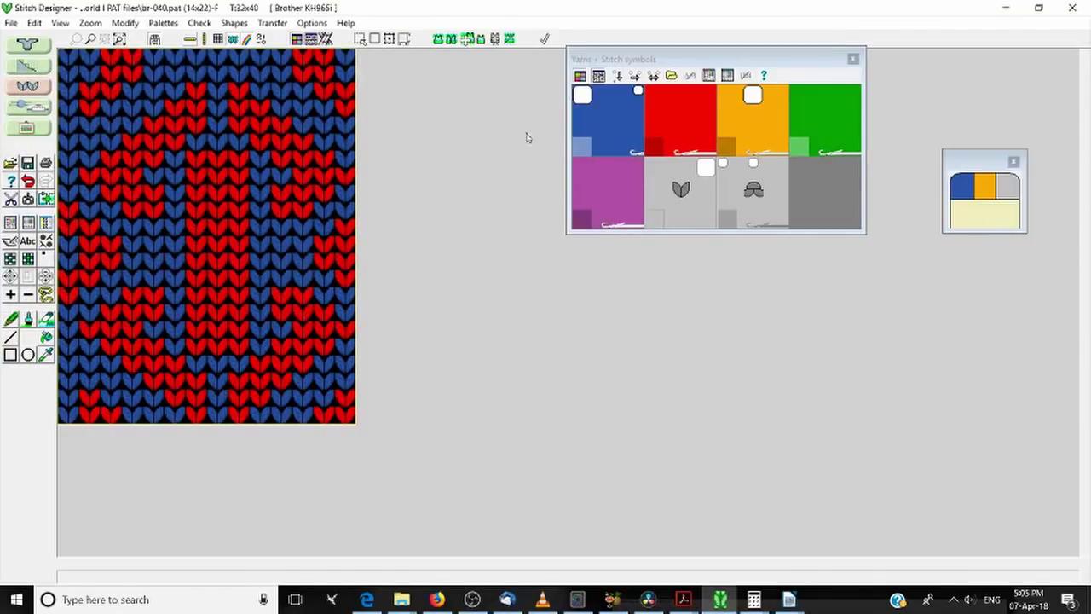
Assign purple and red as drawing yarns alongside blue, and try the Pencil on a stitch in row 11 of the pattern.
left_click(590, 171)
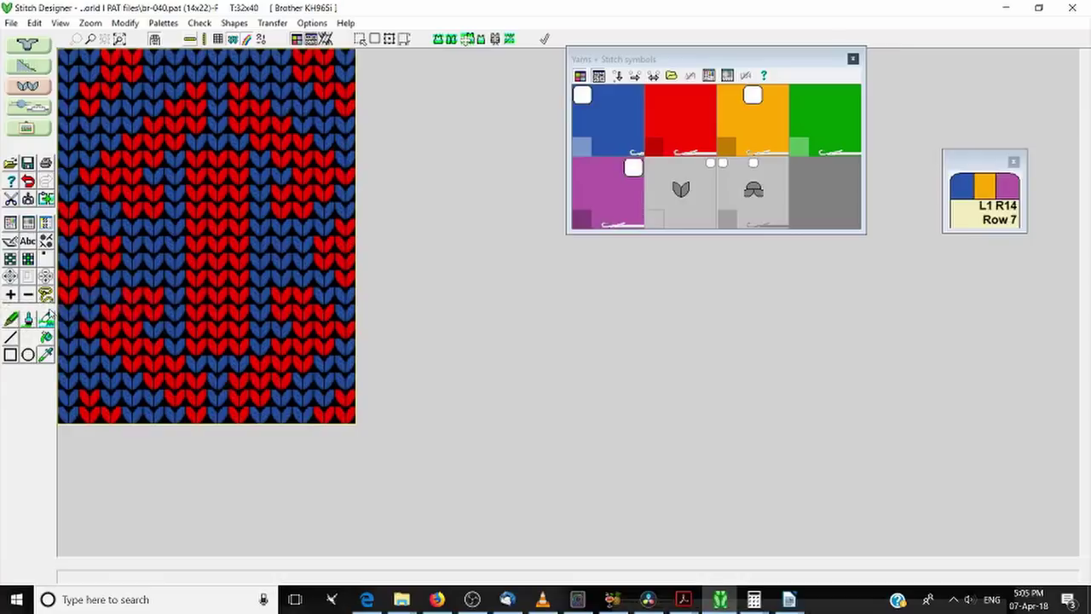
left_click(15, 320)
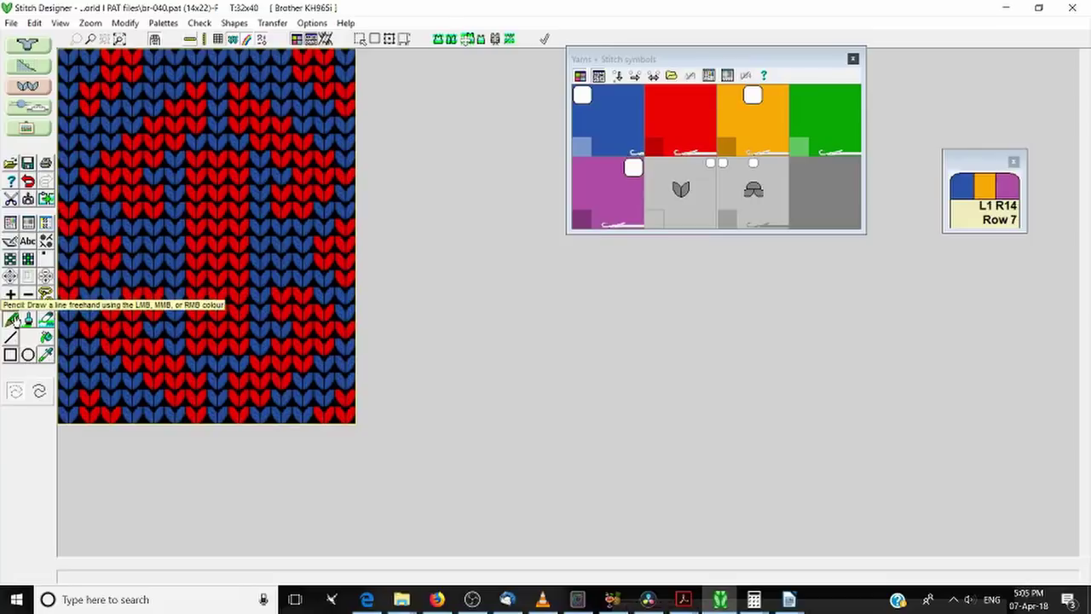
left_click(154, 245)
left_click(154, 244)
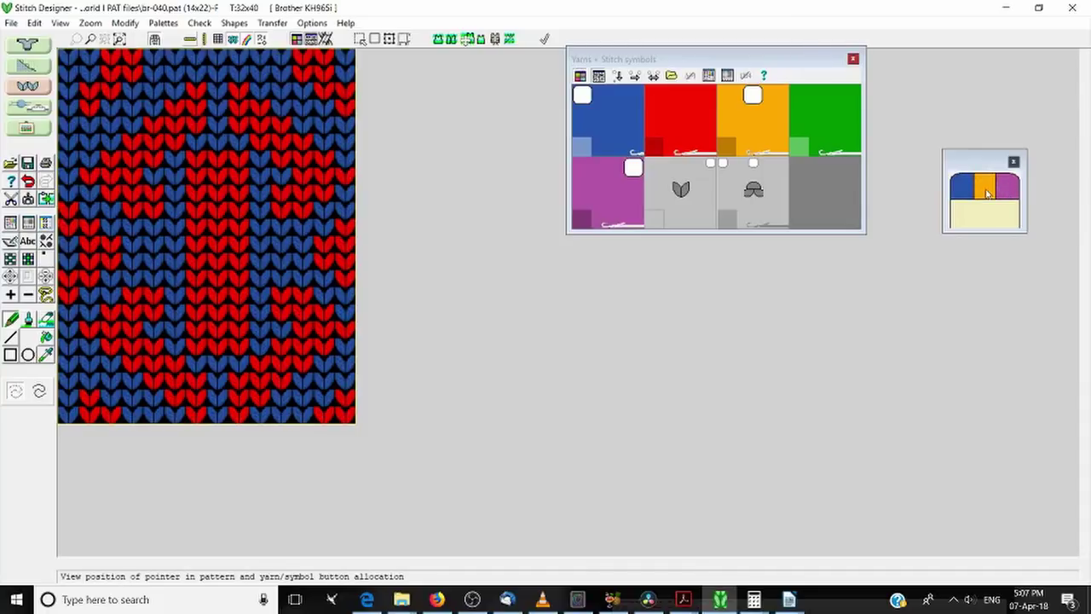
left_click(702, 111)
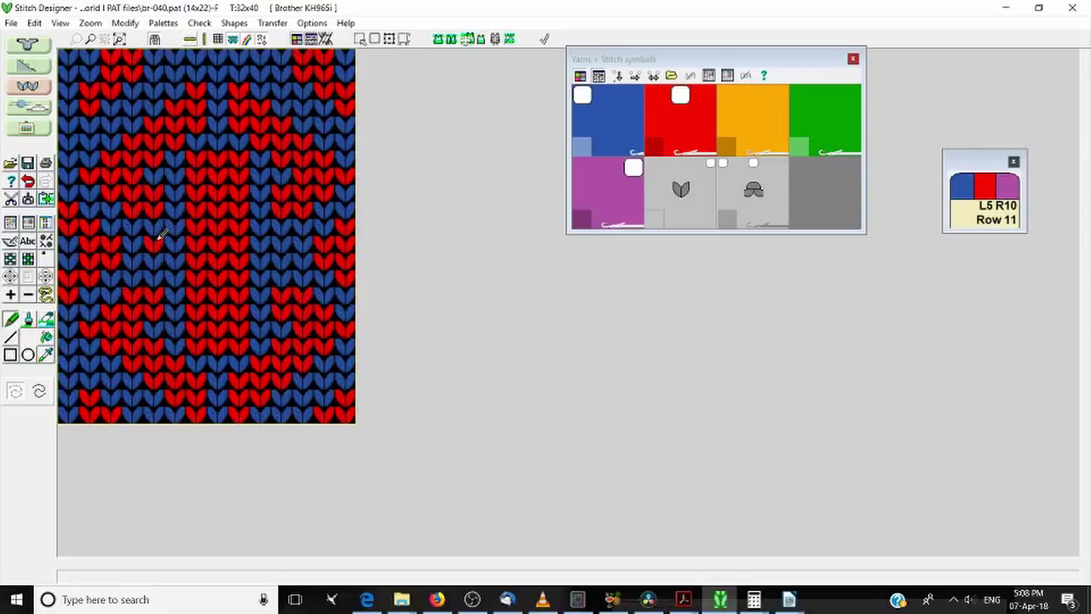
left_click(157, 231)
Set the displayed pattern repeats to 5 horizontally and 5 vertically.
left_click(59, 23)
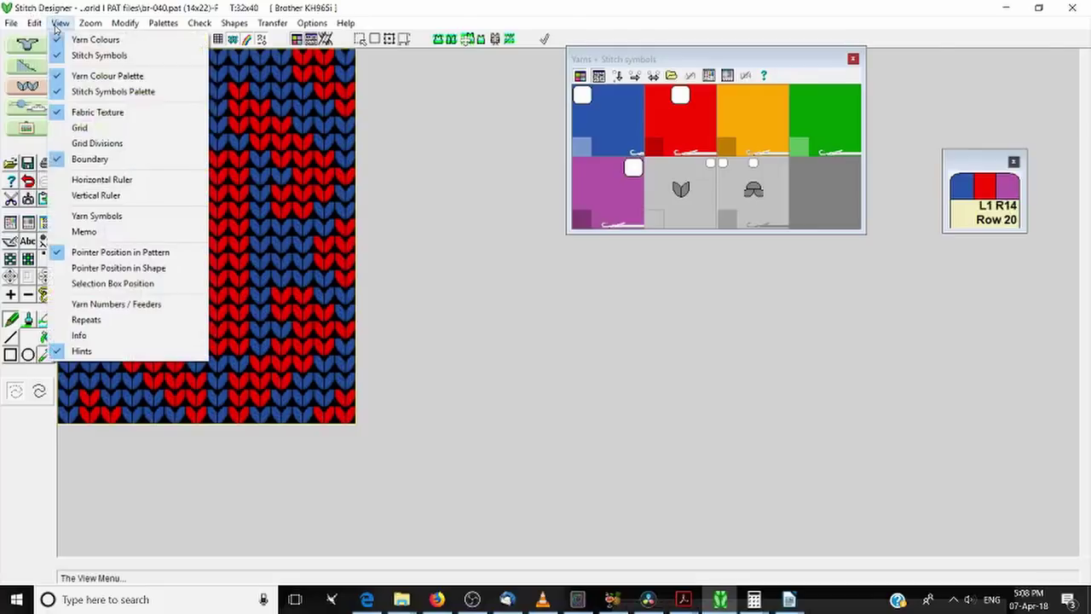
left_click(124, 320)
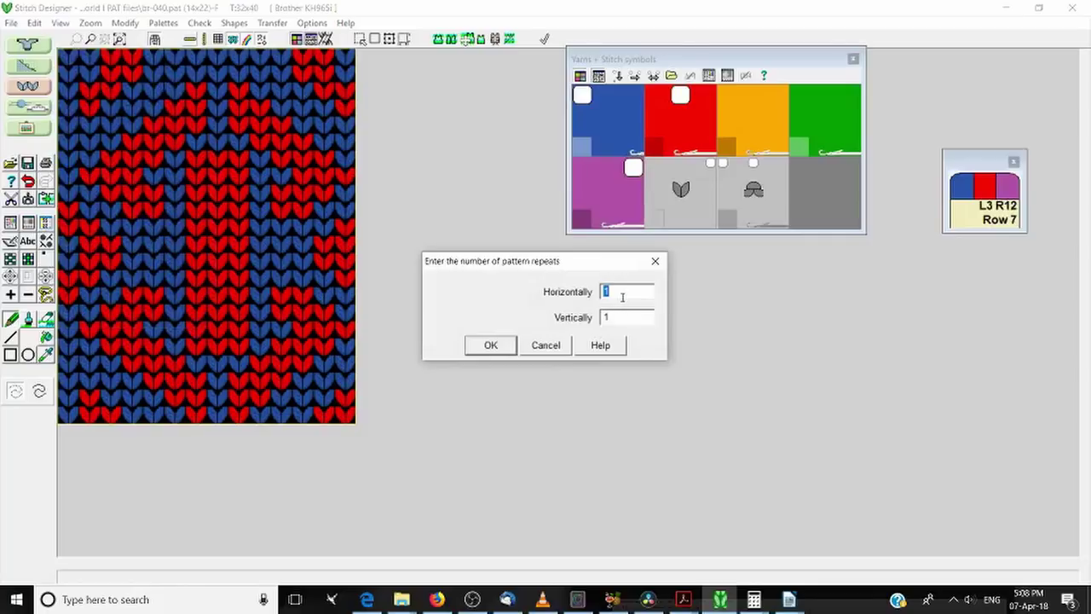
type("5")
left_click(490, 345)
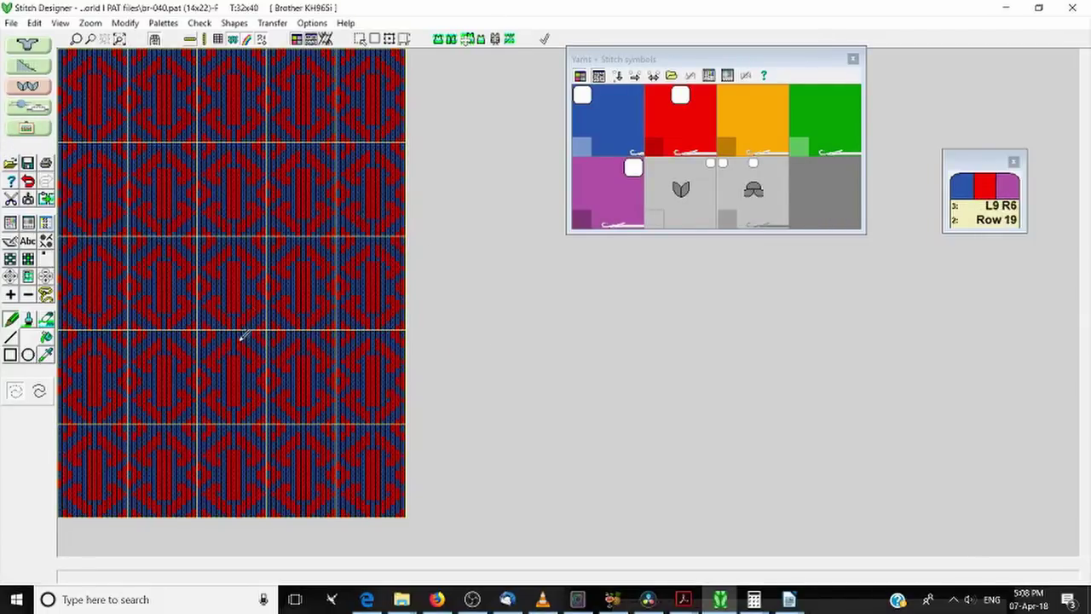
Draw purple accent stitches with the Pencil inside the red motifs where neighbouring repeats meet, around rows 11 and 22.
scroll(247, 331, "up", 3)
scroll(418, 315, "up", 3)
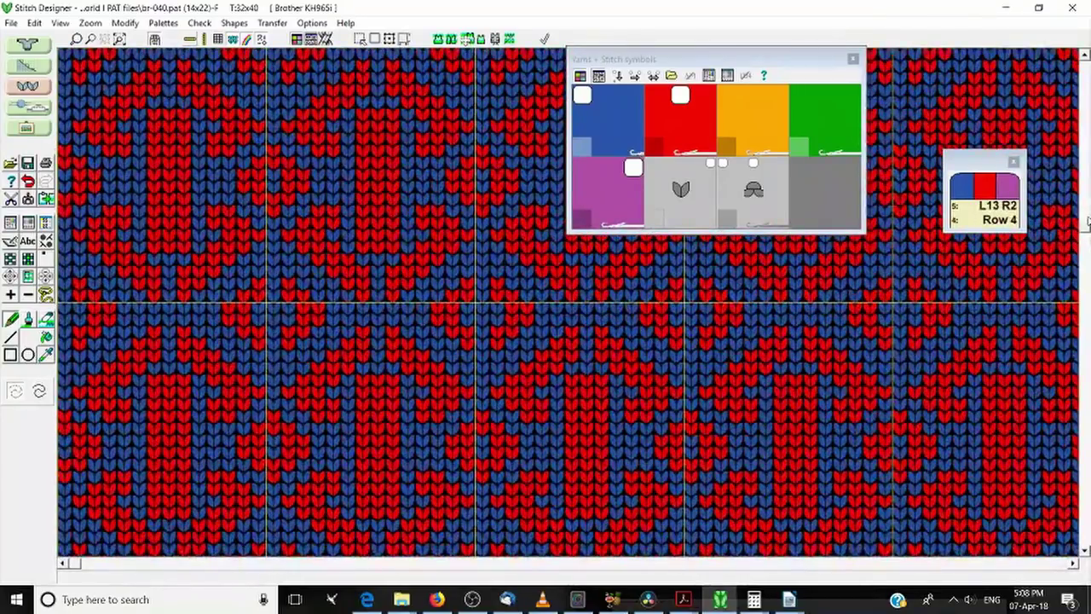
left_click_drag(1086, 232, 1085, 258)
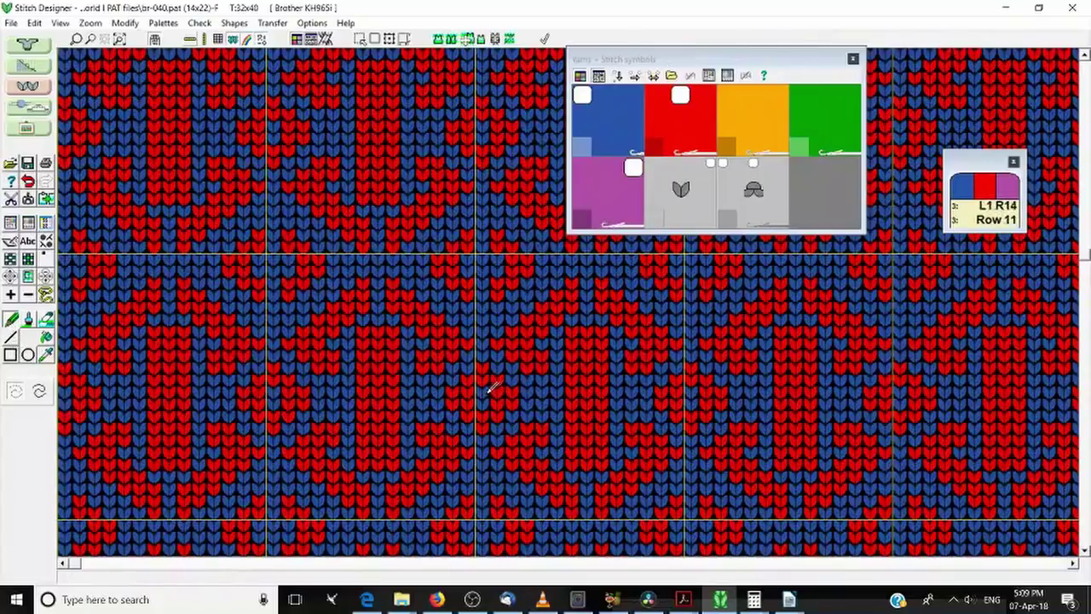
left_click(486, 398)
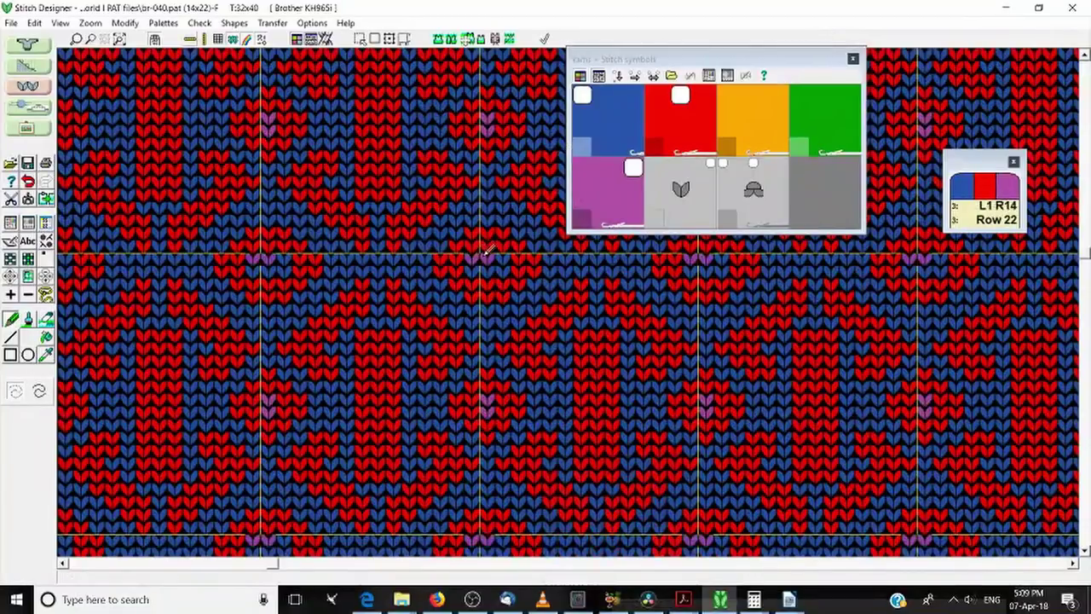
left_click_drag(470, 256, 503, 249)
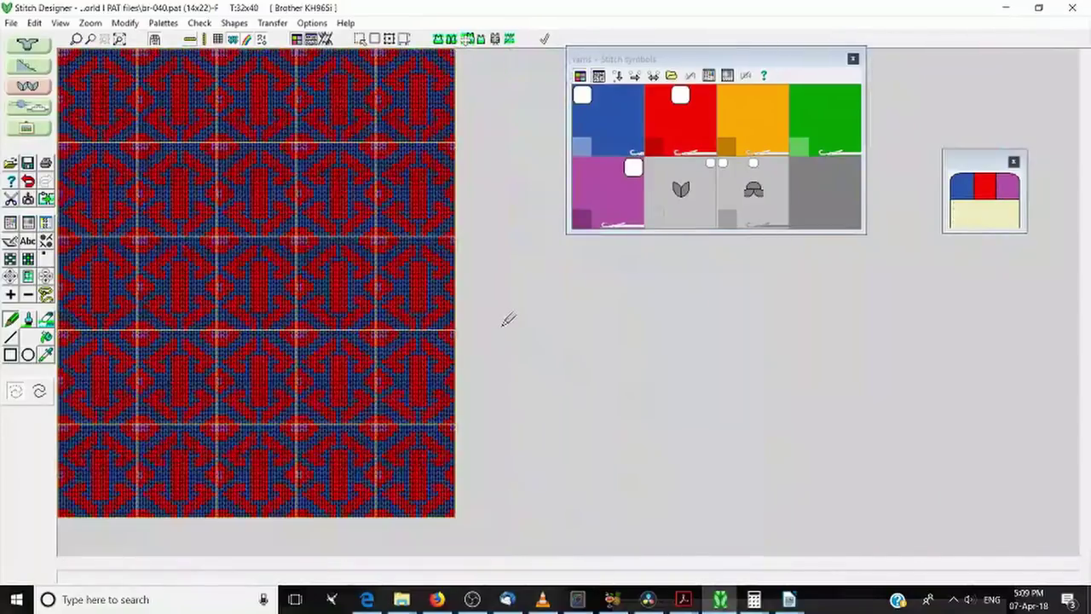
scroll(440, 390, "up", 4)
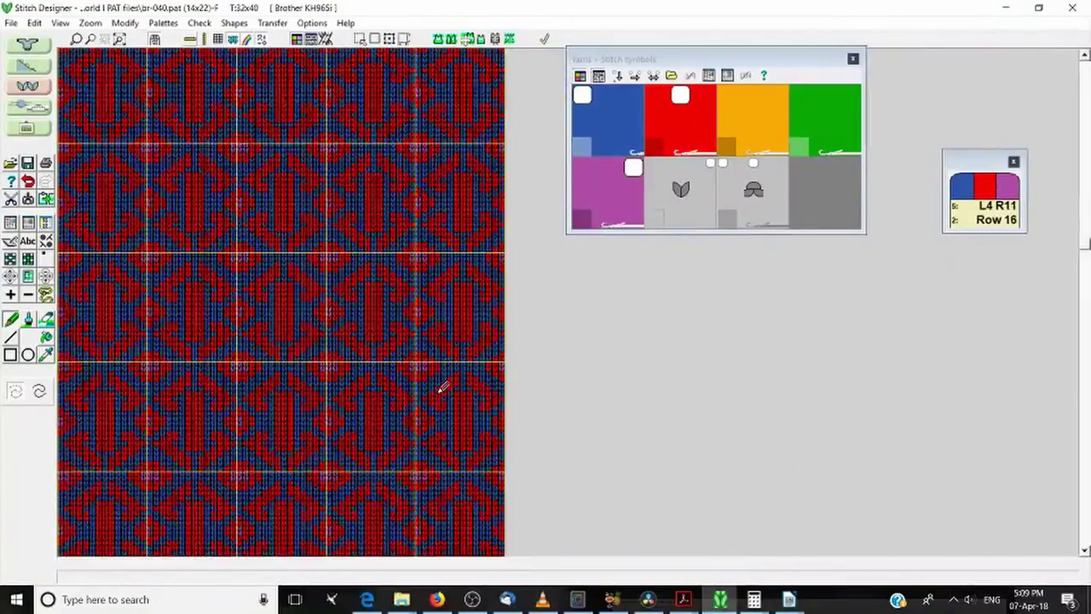
Examine the purple accent stitches across the 5 by 5 pattern repeats, both close up and from a distance.
scroll(442, 388, "up", 1)
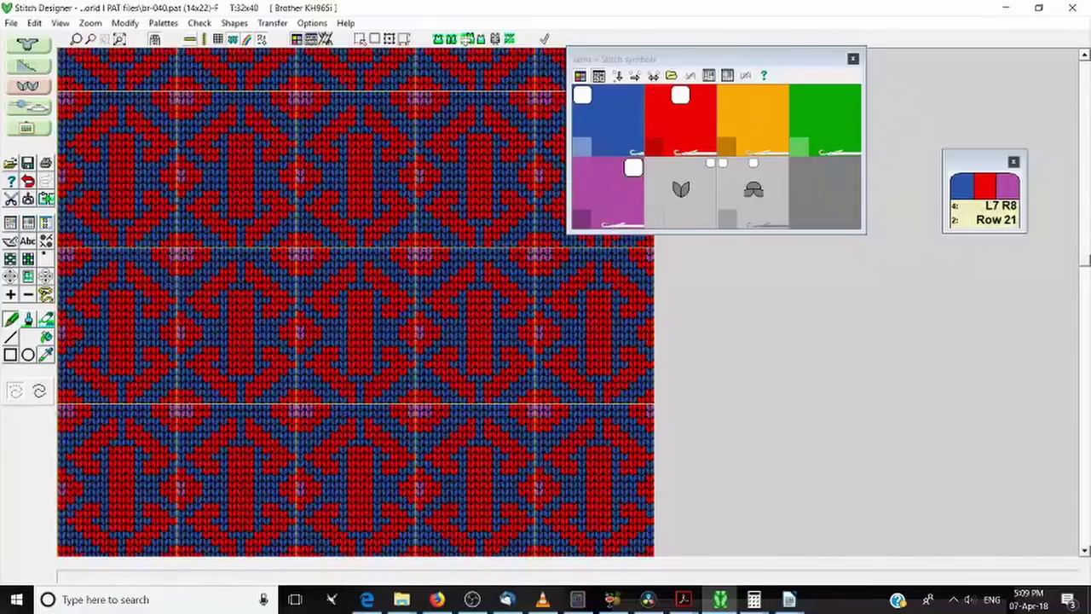
scroll(442, 388, "up", 1)
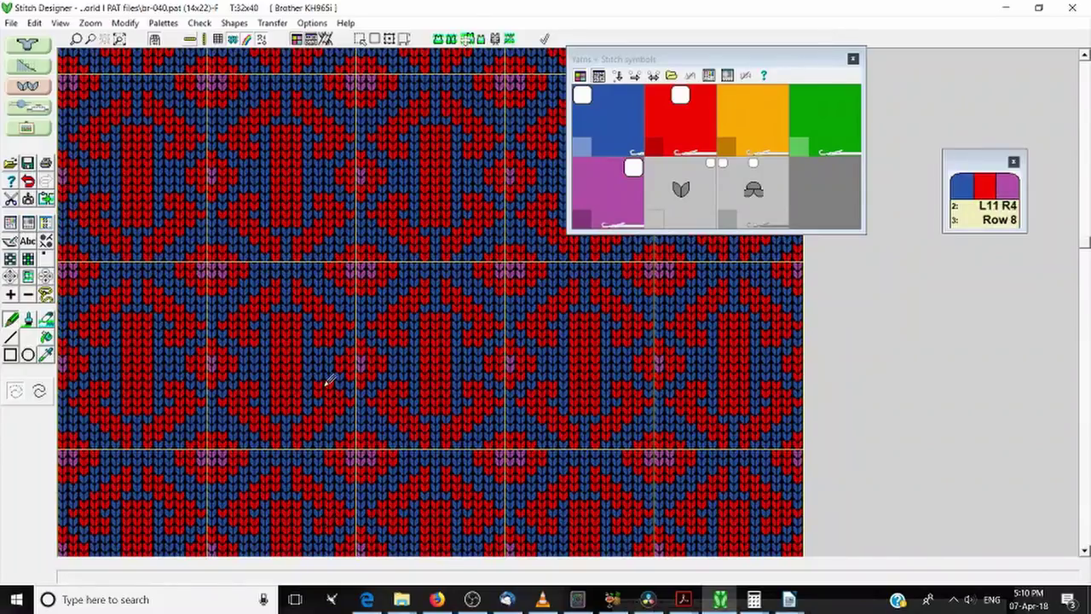
scroll(328, 381, "down", 4)
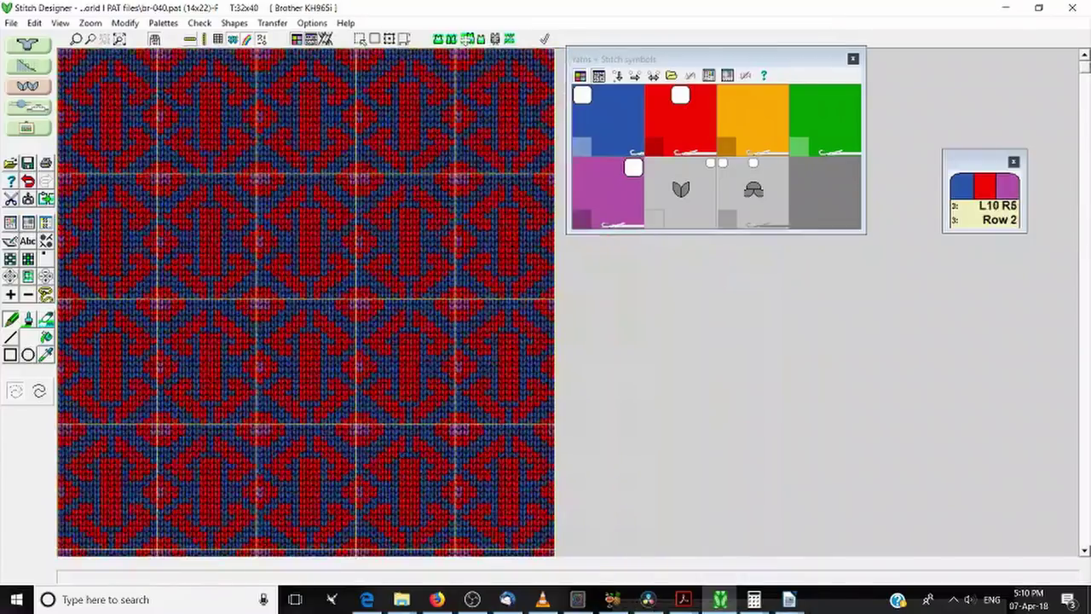
scroll(328, 381, "up", 5)
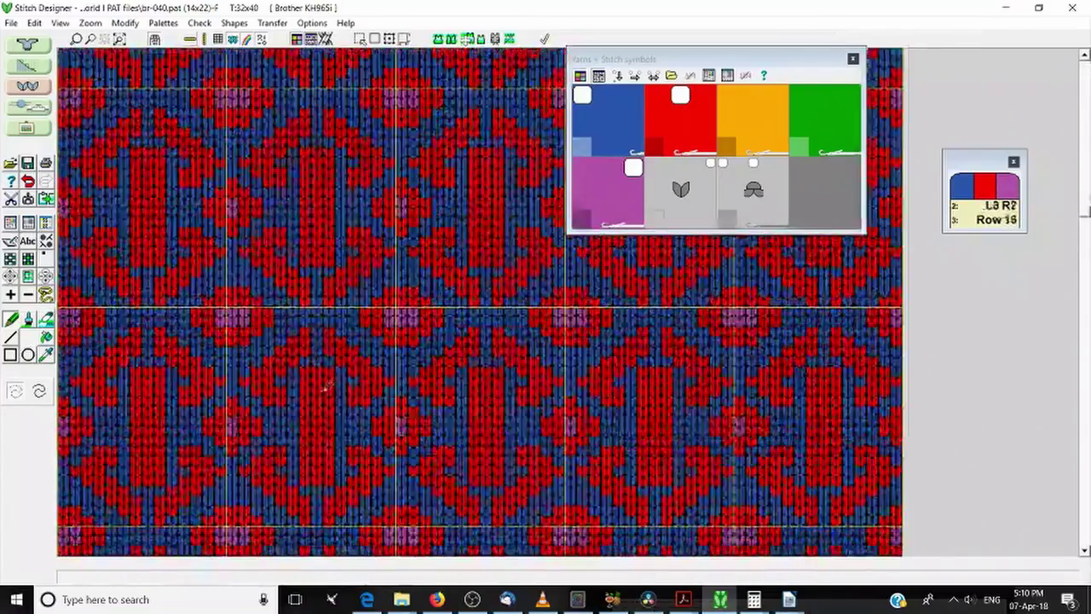
scroll(328, 381, "down", 2)
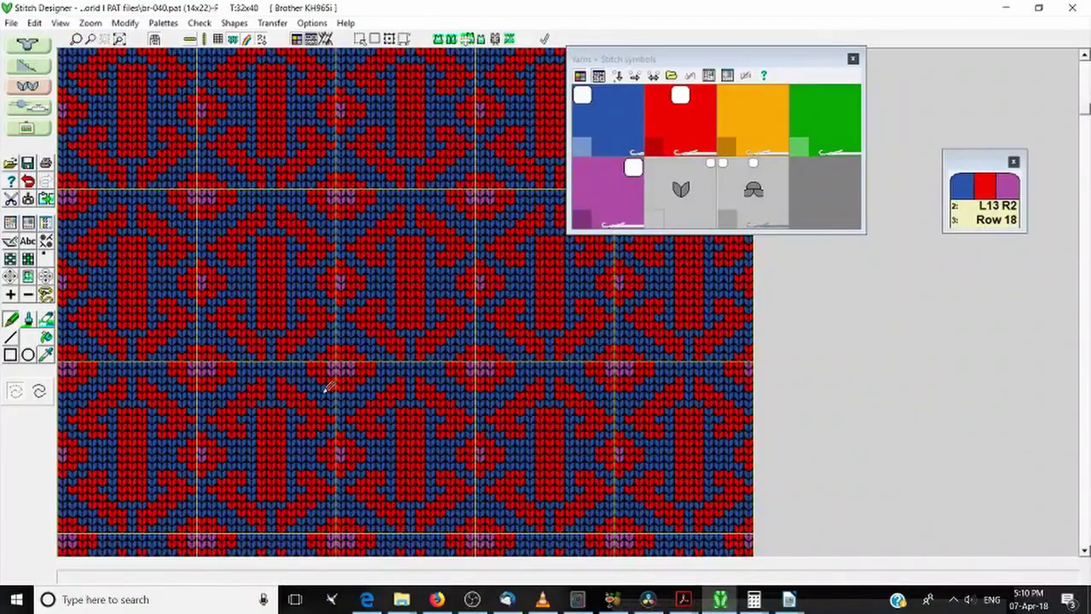
scroll(251, 334, "down", 1)
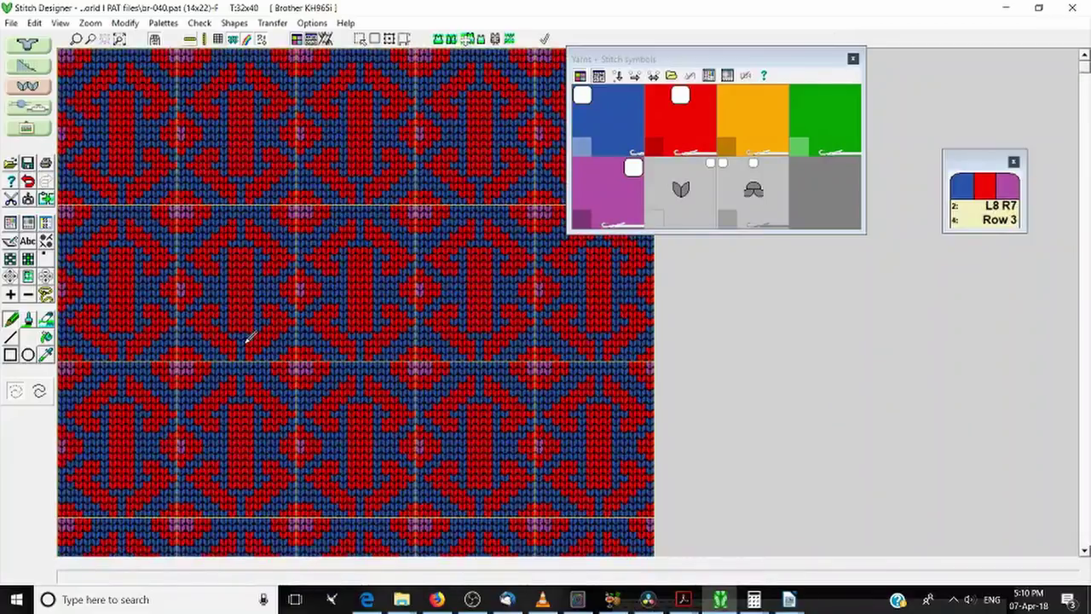
scroll(249, 340, "down", 1)
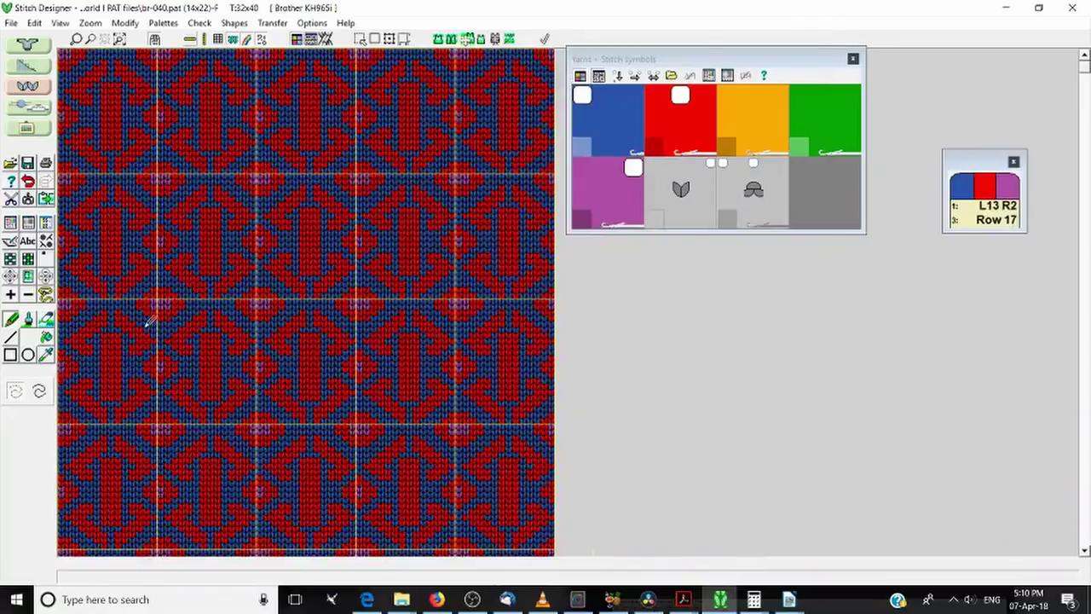
Try to save the edited stitch pattern under the Fair Isle knitting method.
left_click(9, 23)
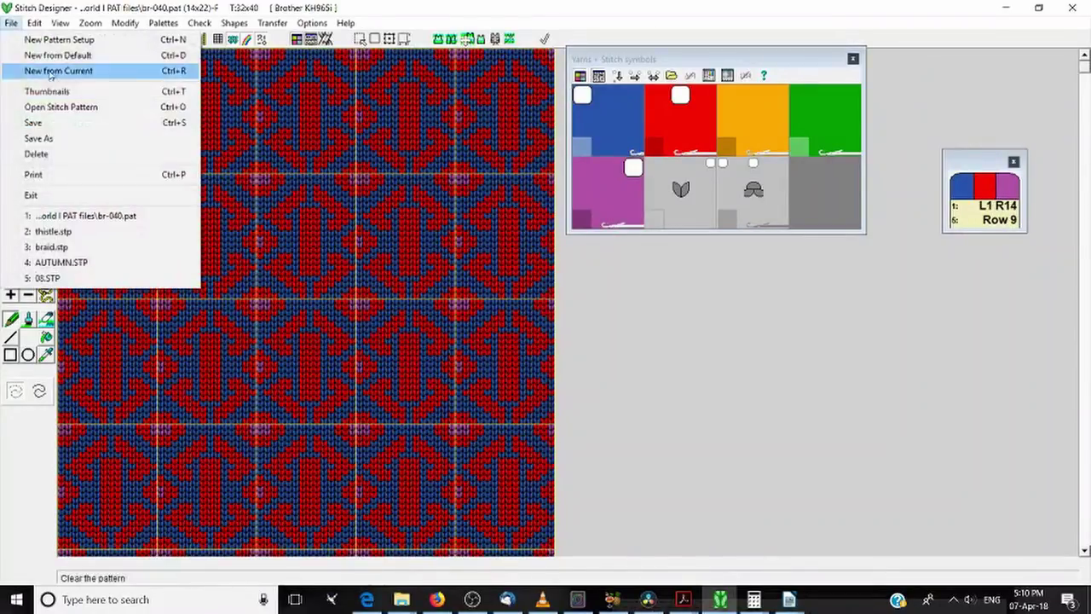
left_click(89, 128)
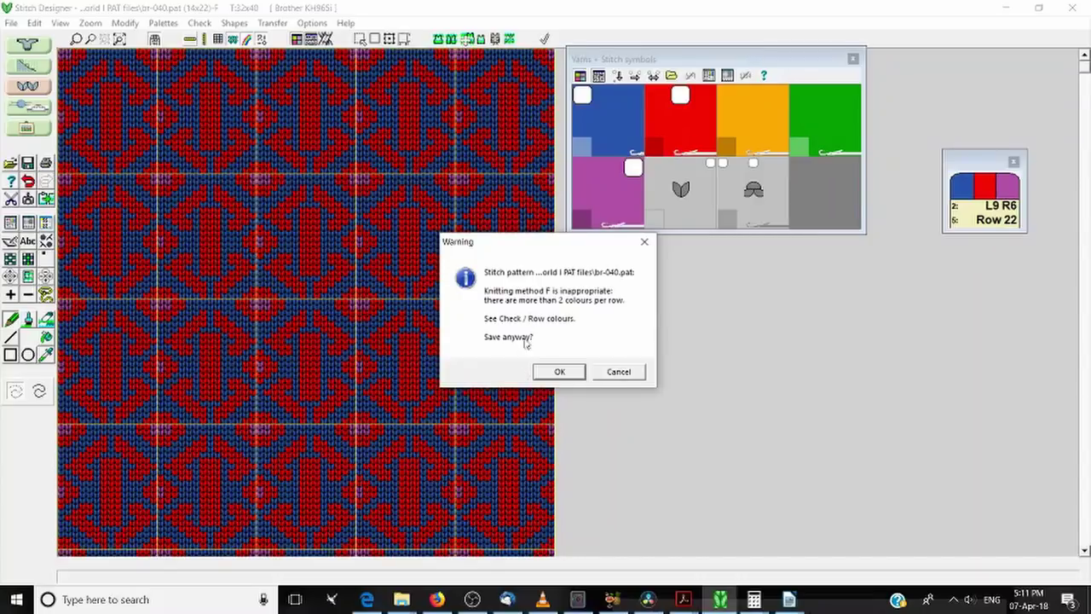
left_click(612, 372)
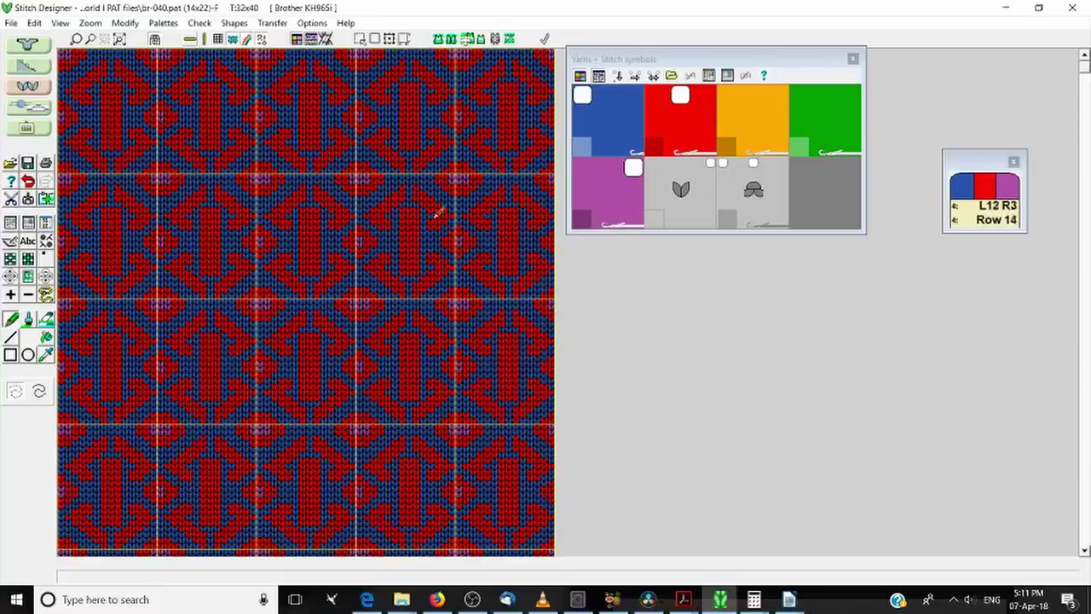
Change the pattern's knitting method to 3-colour Jacquard on the Brother KH965i and inspect the repeats.
left_click(310, 24)
left_click(329, 39)
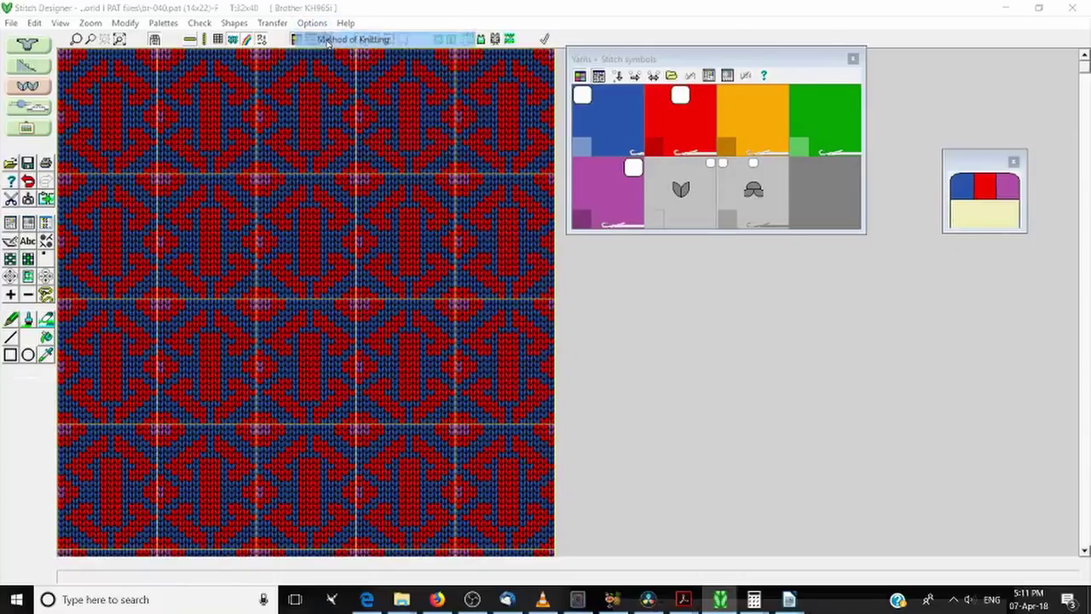
left_click(520, 322)
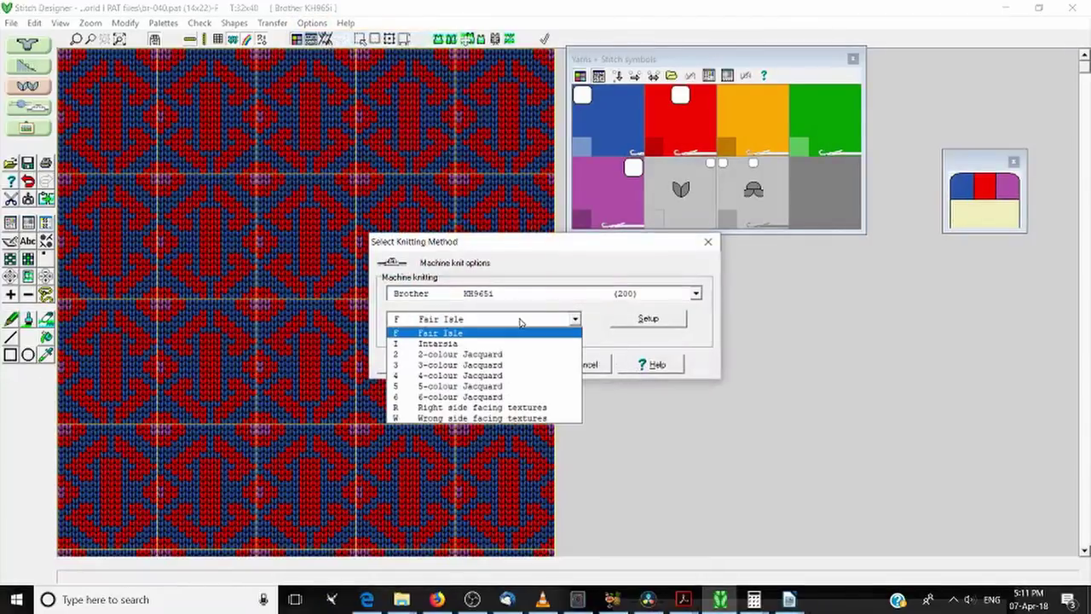
left_click(501, 364)
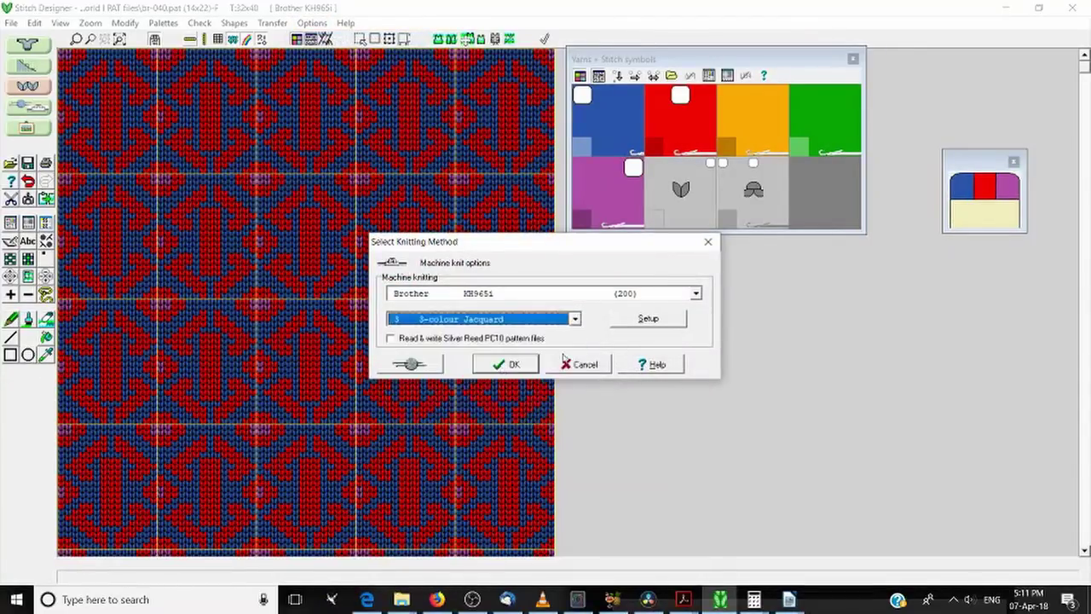
left_click(508, 366)
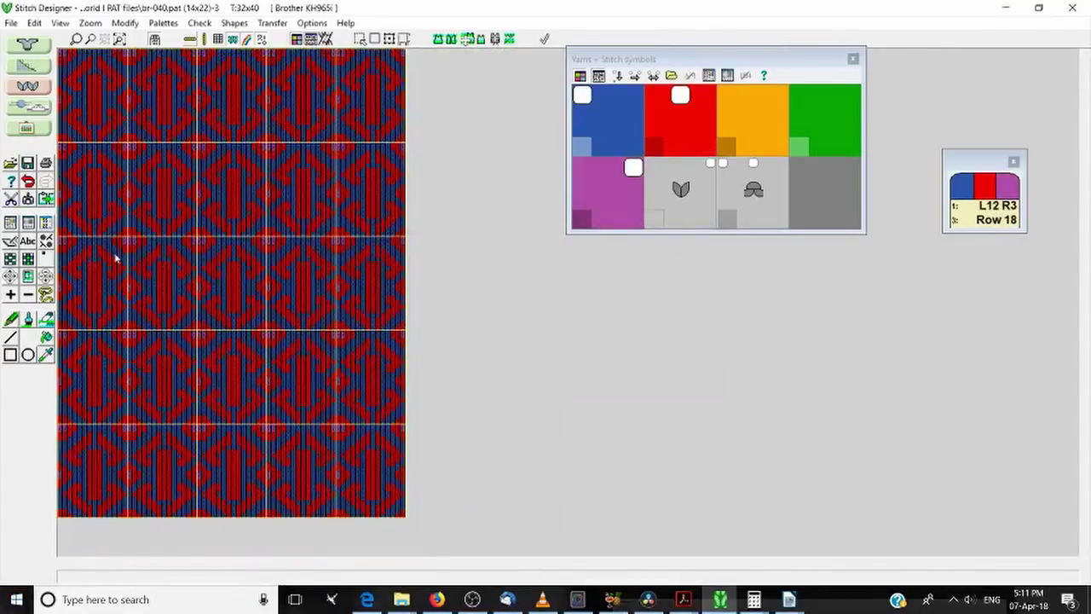
scroll(115, 258, "up", 5)
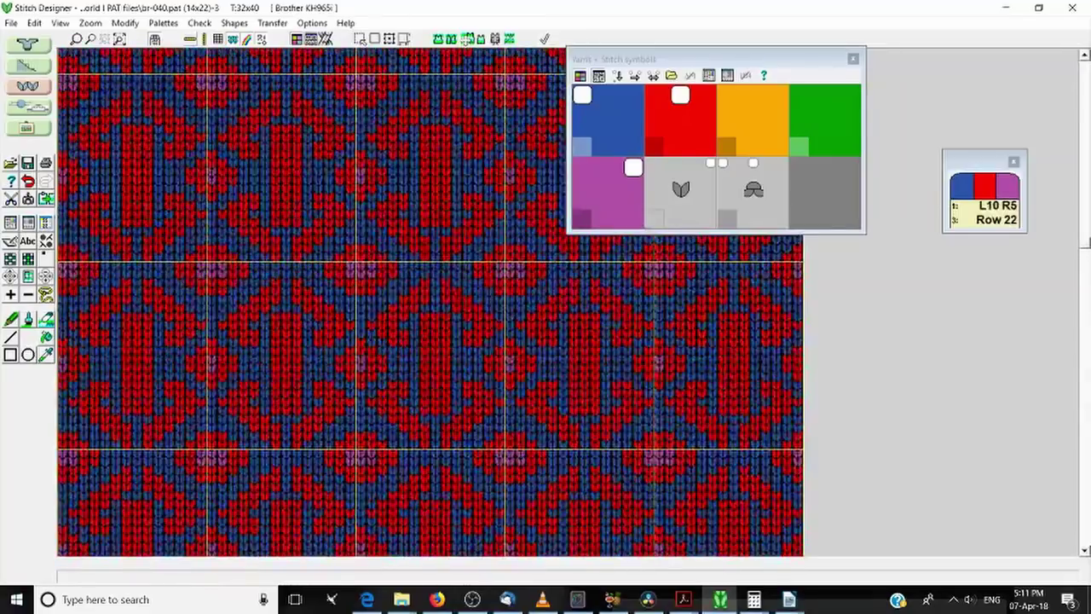
scroll(86, 256, "down", 4)
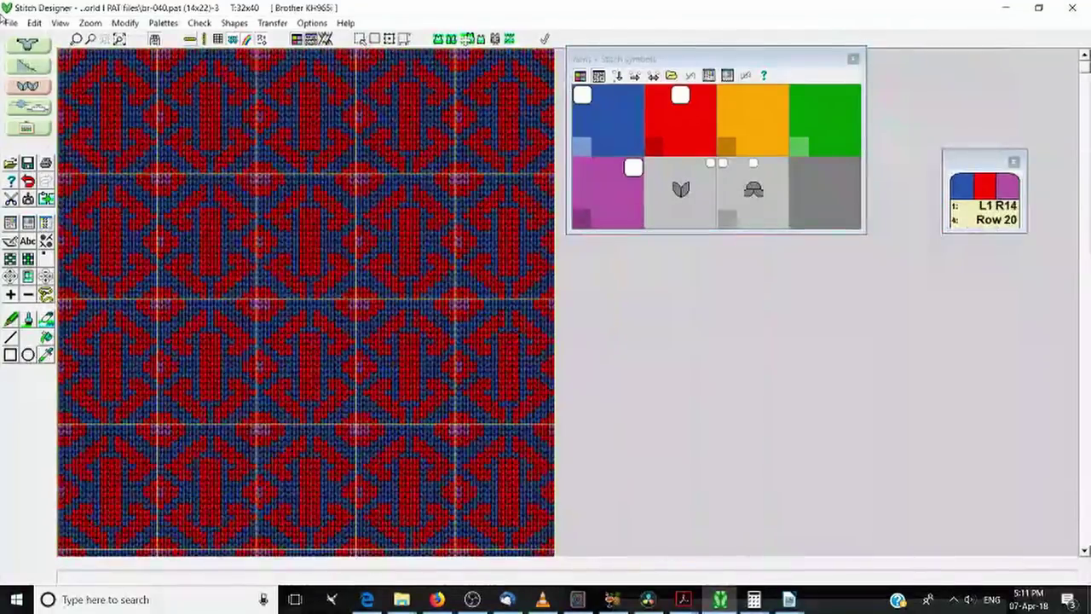
Start a new pattern of 40 stitches by 40 rows with the default palette, discarding the current changes and accepting the tensions.
left_click(11, 23)
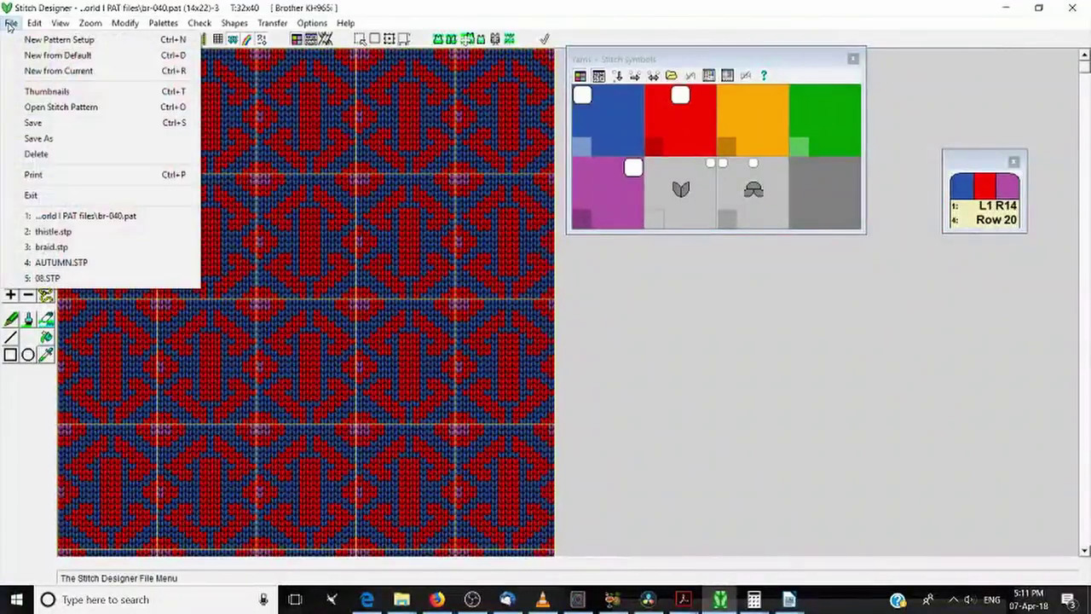
left_click(71, 40)
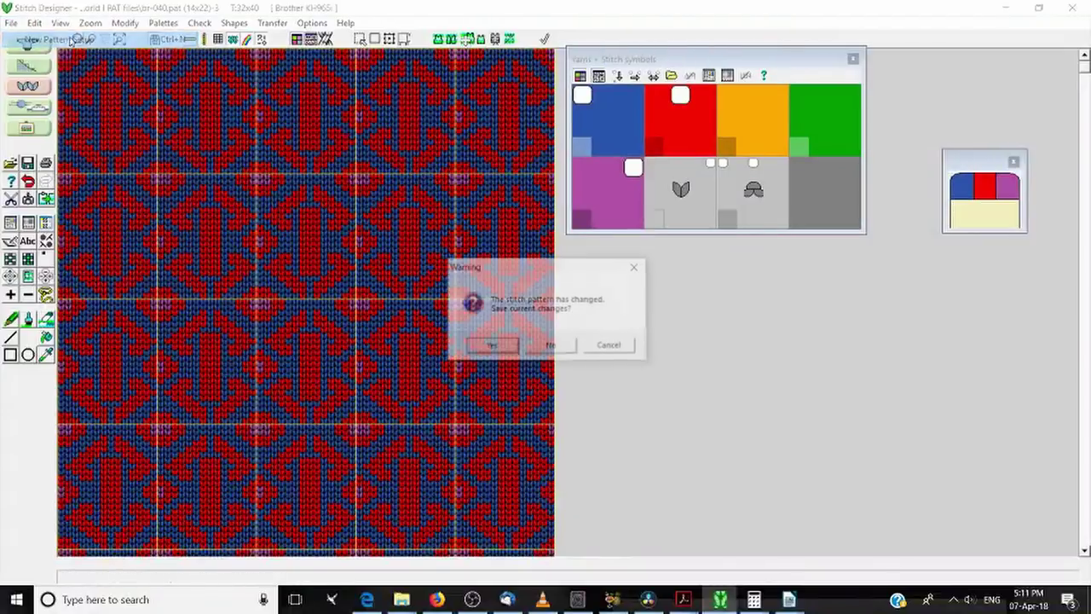
left_click(551, 346)
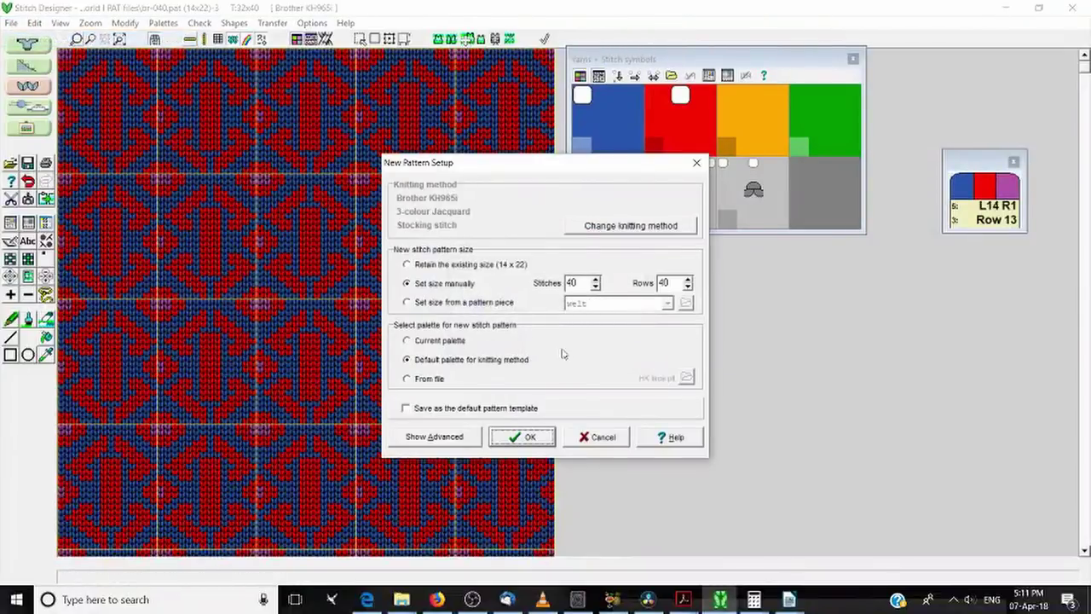
left_click(522, 443)
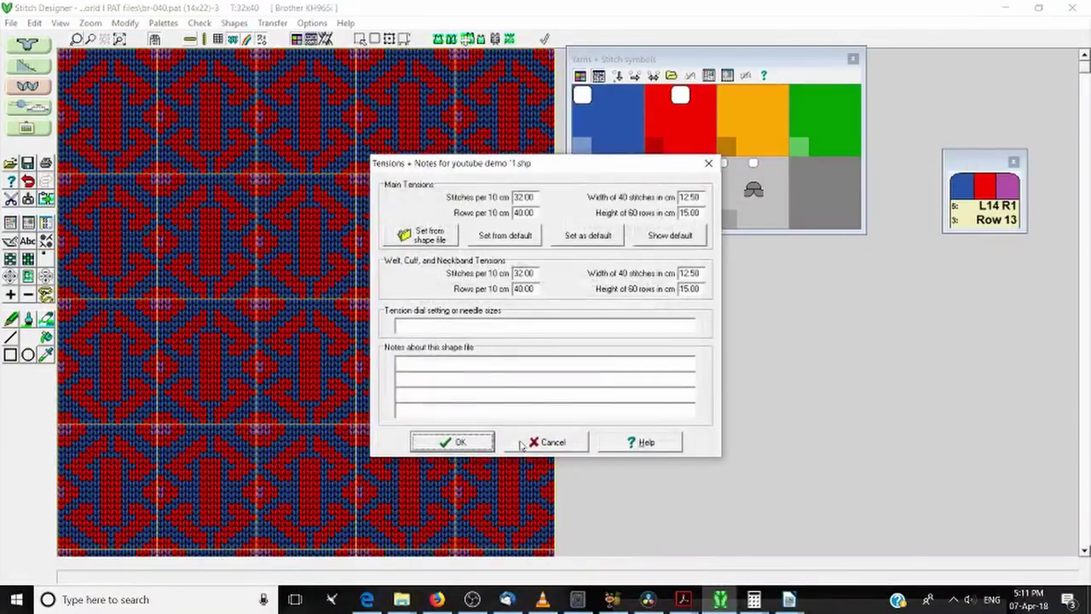
left_click(435, 447)
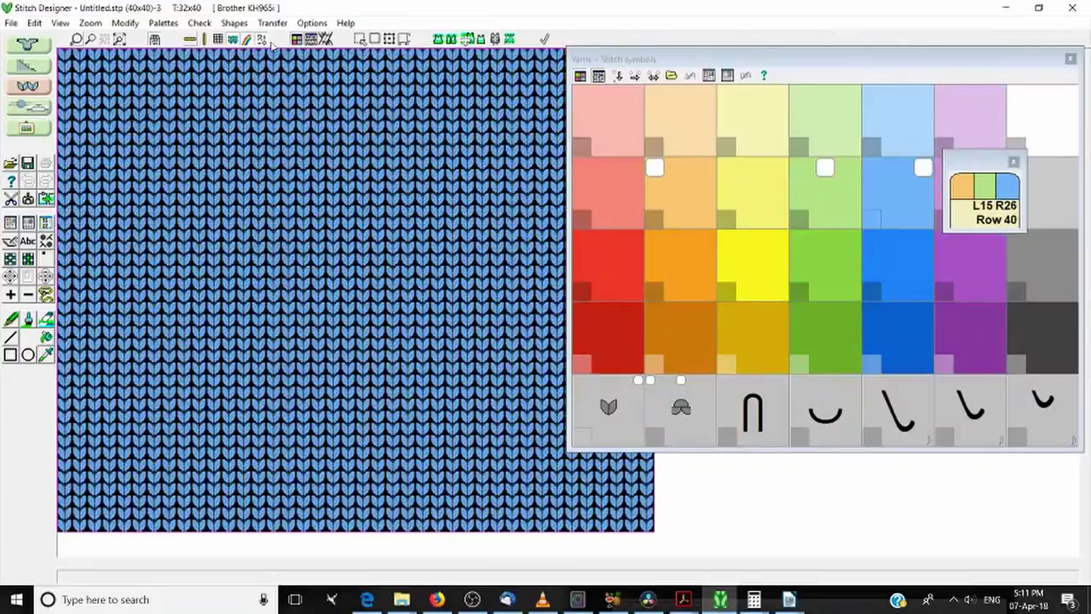
Display the FRONT garment piece over the new stitch pattern.
left_click(230, 25)
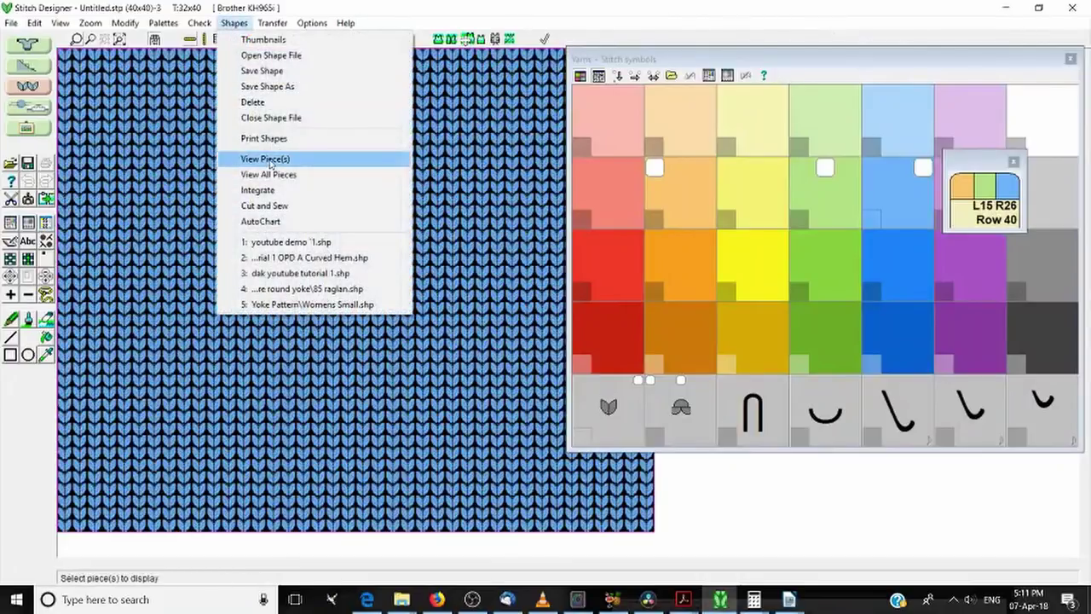
left_click(266, 159)
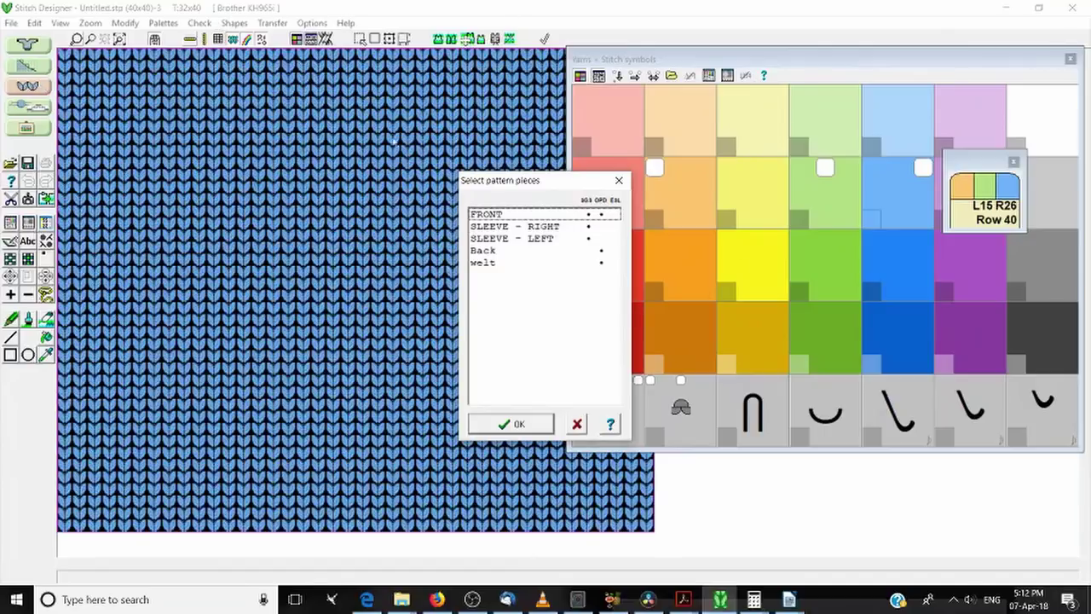
left_click(511, 216)
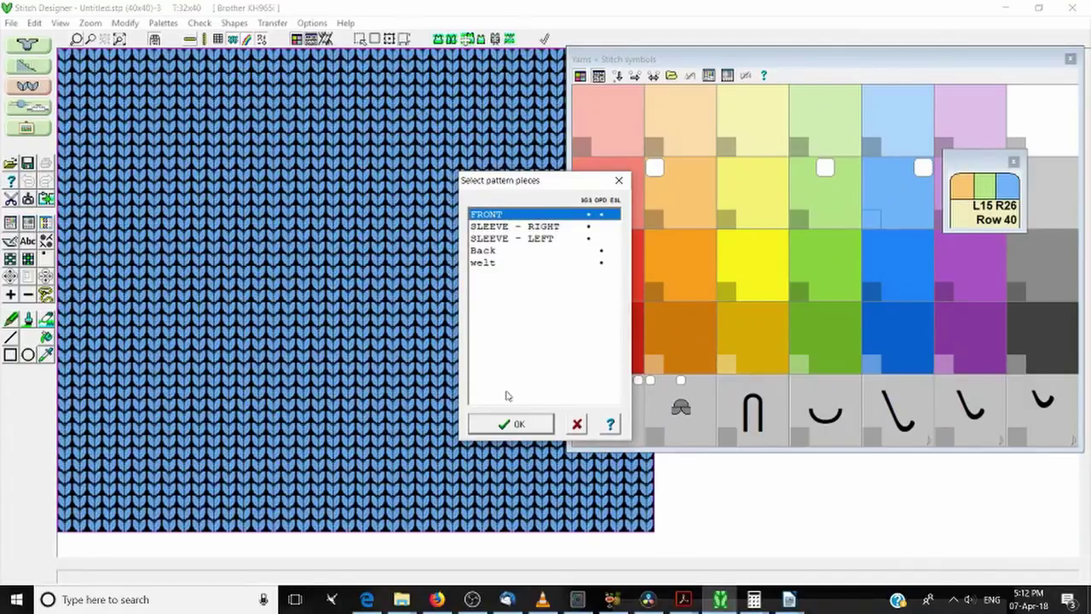
left_click(530, 427)
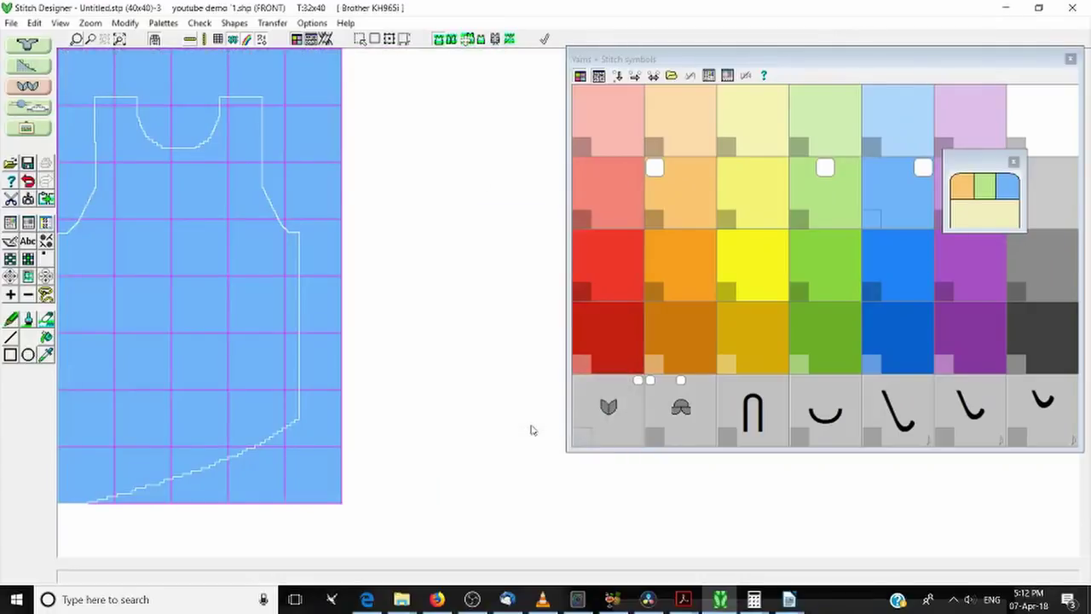
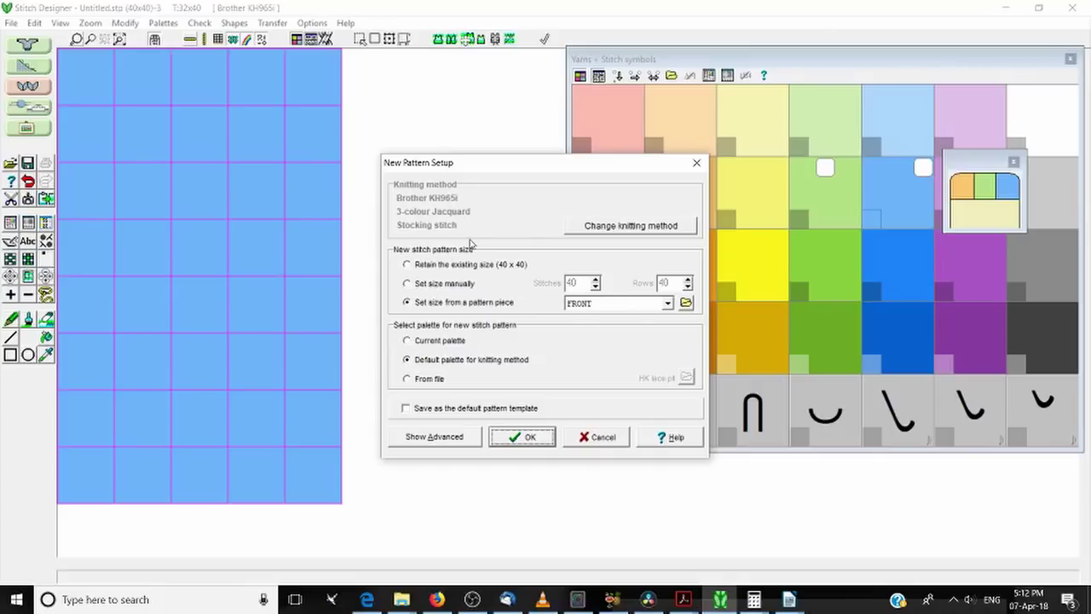
Create a new Fair Isle pattern sized from the FRONT piece with the default palette, accepting the existing tensions.
left_click(596, 228)
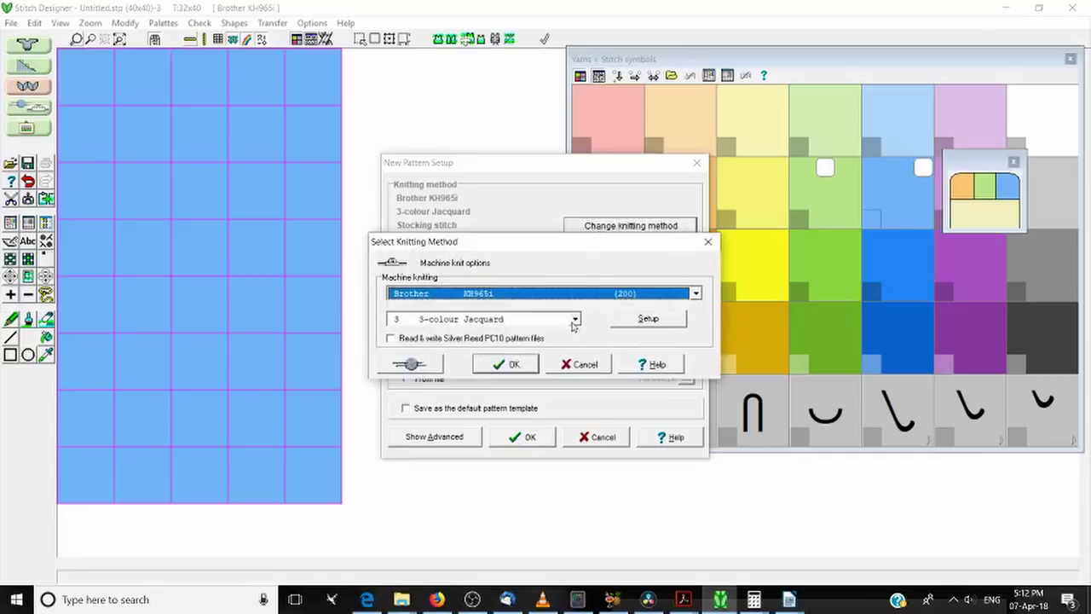
left_click(574, 321)
left_click(536, 342)
left_click(542, 322)
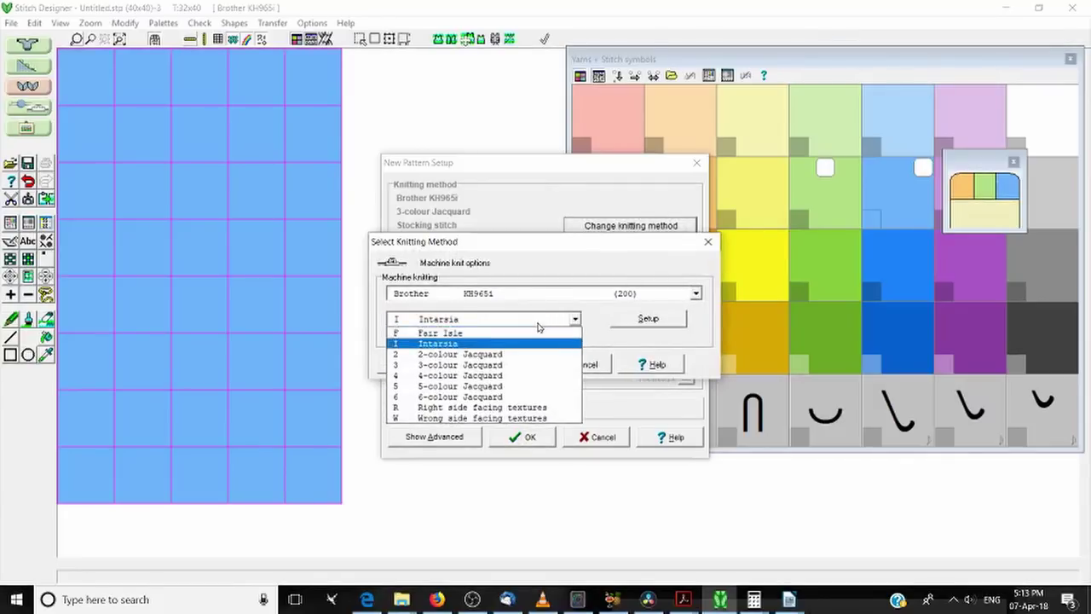
left_click(536, 337)
left_click(512, 366)
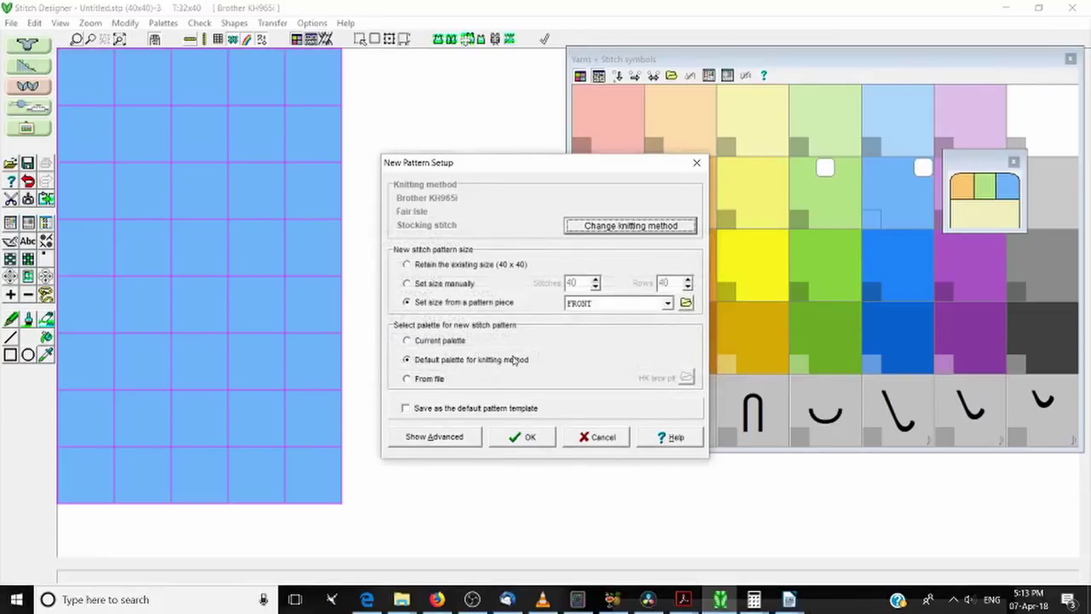
left_click(528, 437)
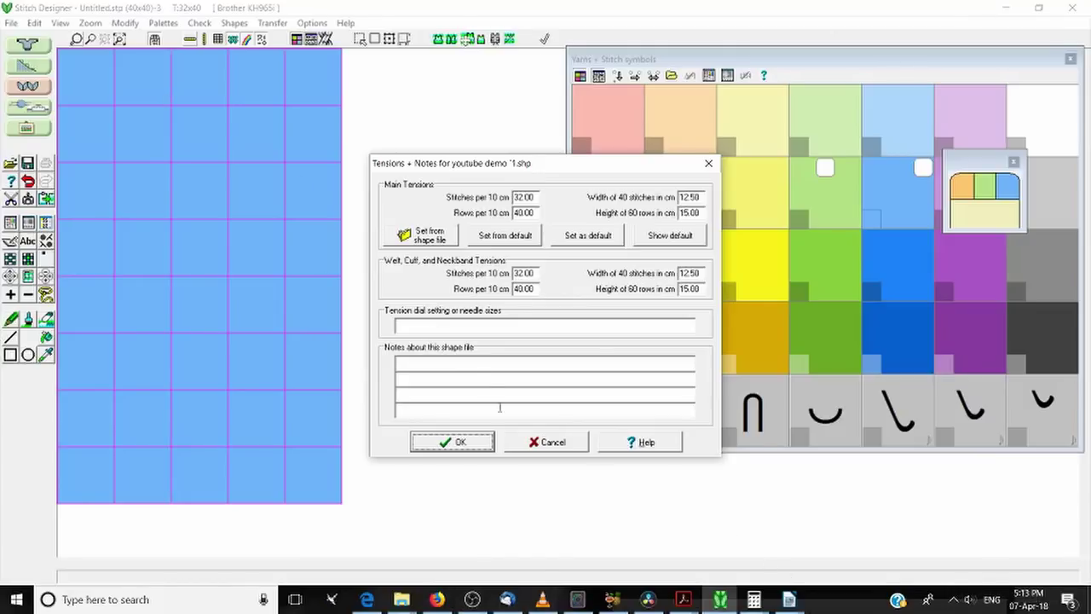
left_click(454, 443)
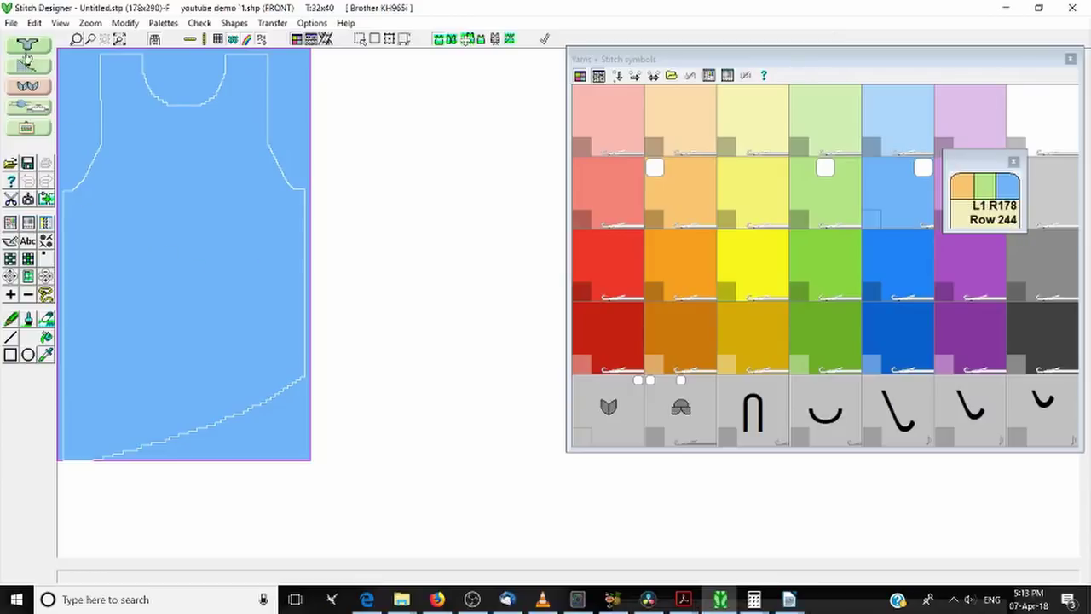
Import the ice-cream cone pattern br-085.pat into the front-sized stitch pattern as a single motif.
left_click(38, 24)
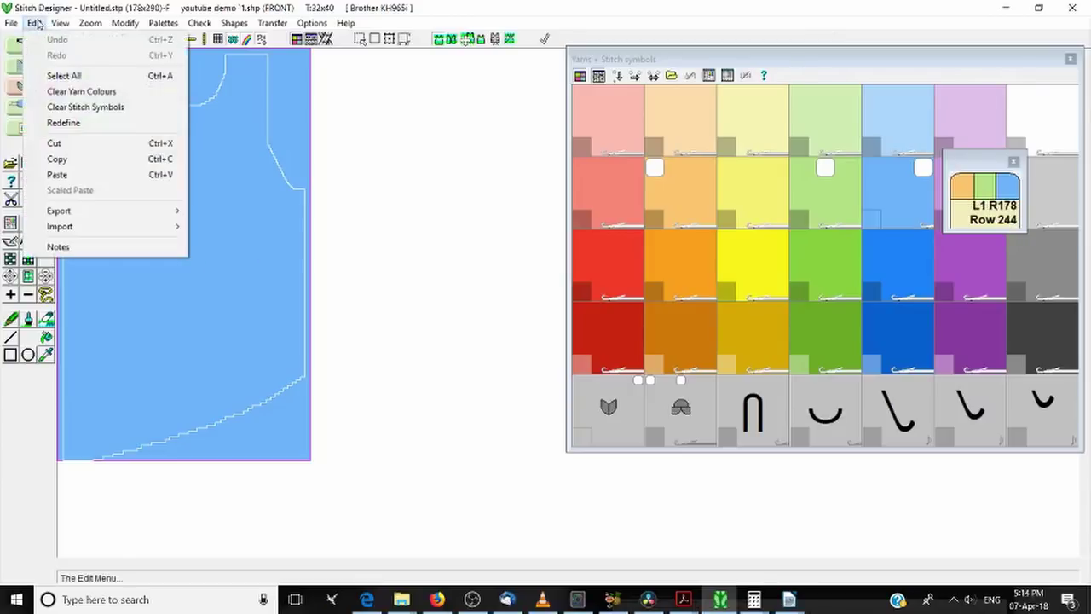
left_click(39, 24)
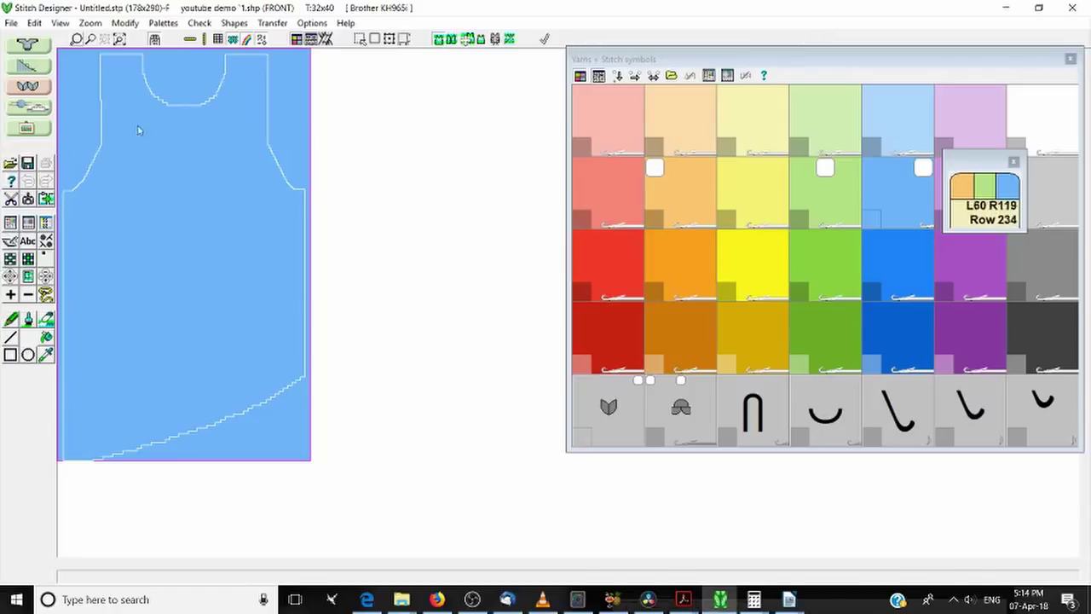
left_click(37, 25)
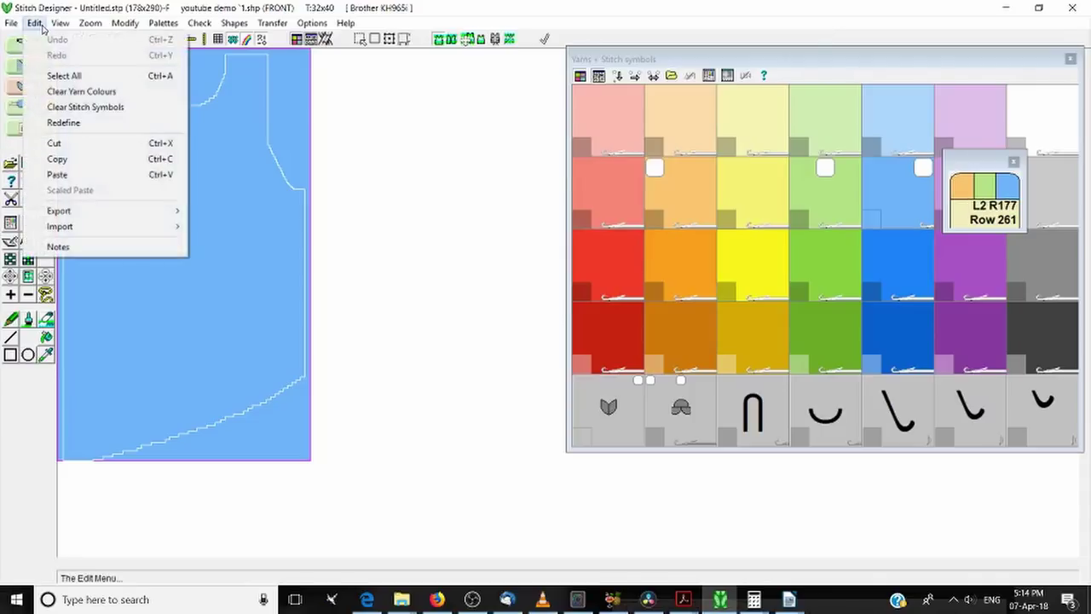
mouse_move(83, 235)
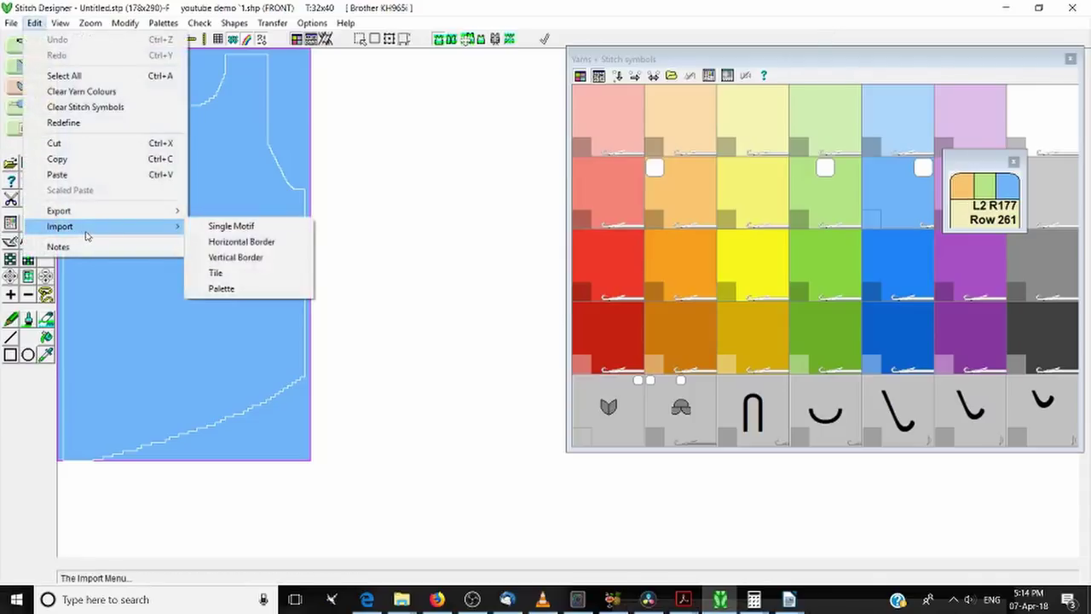
left_click(231, 226)
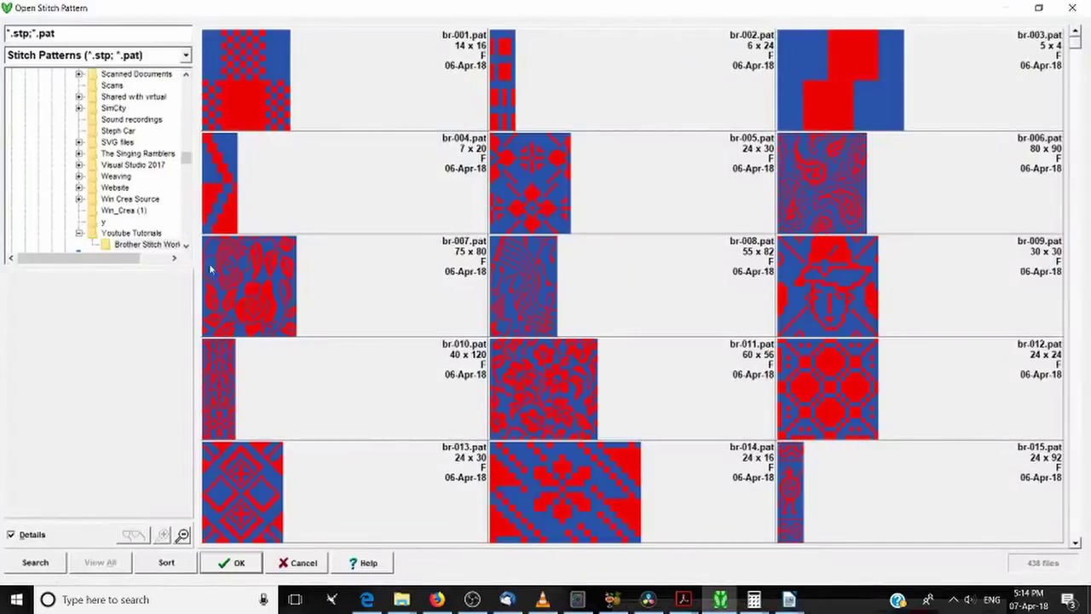
scroll(355, 281, "down", 2)
scroll(355, 280, "down", 10)
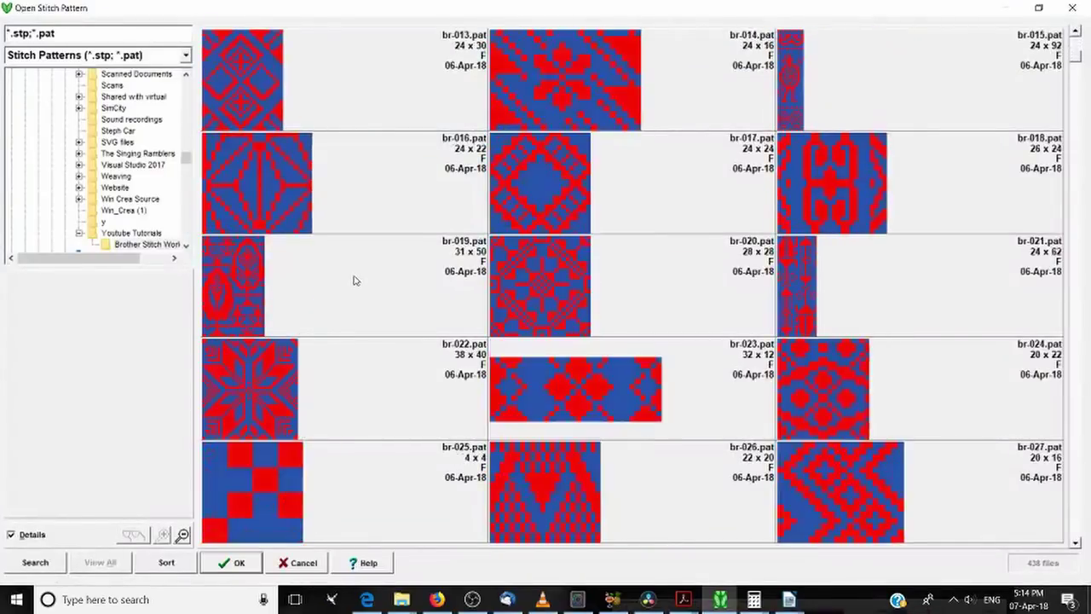
scroll(355, 280, "down", 2)
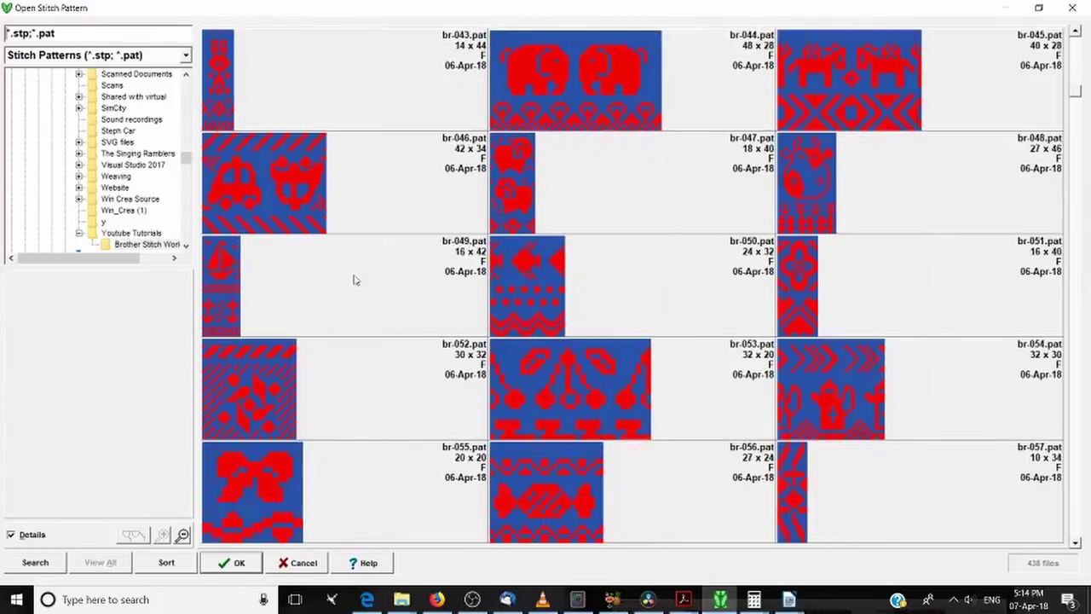
scroll(356, 280, "down", 2)
scroll(355, 280, "down", 5)
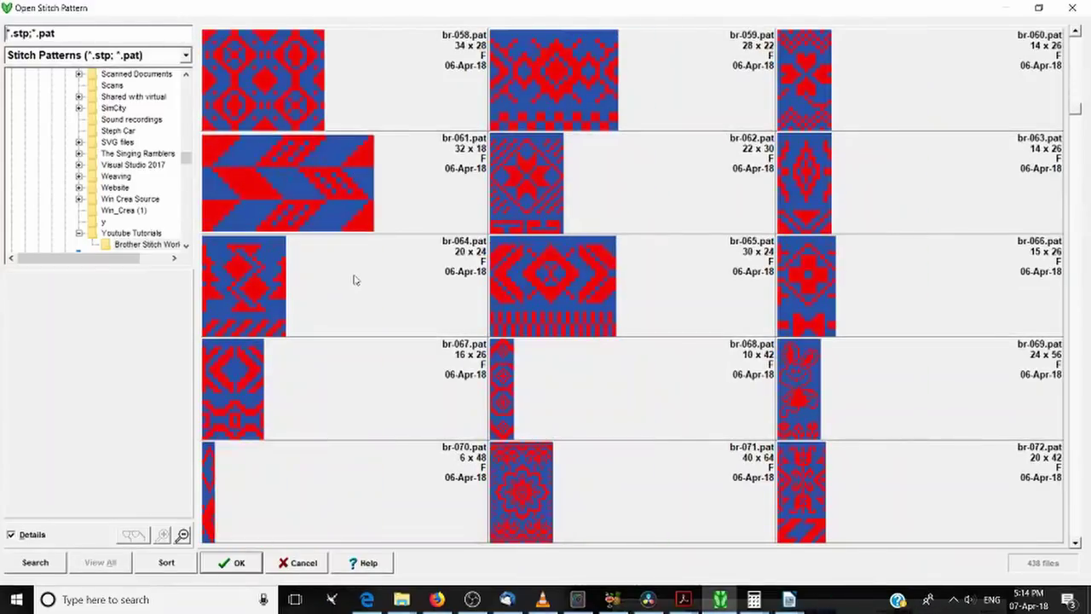
scroll(355, 281, "up", 2)
scroll(356, 280, "down", 7)
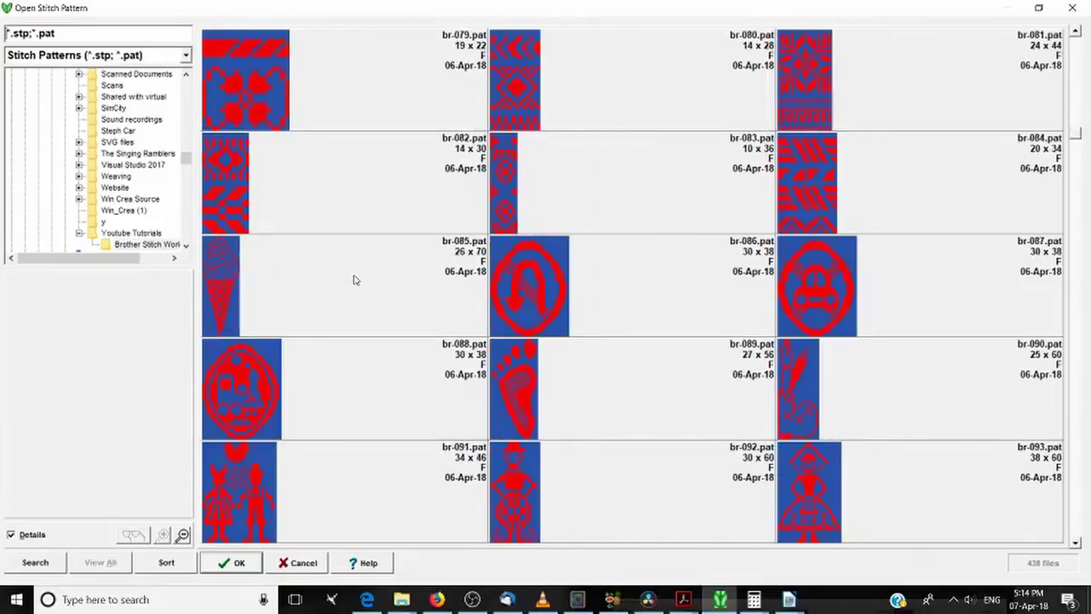
left_click(235, 293)
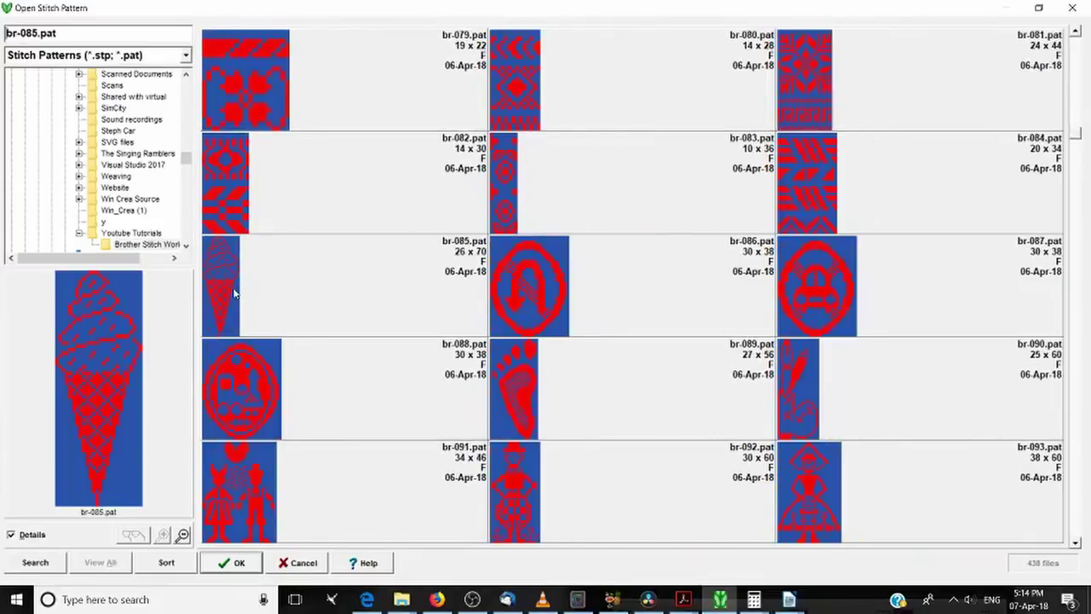
left_click(244, 558)
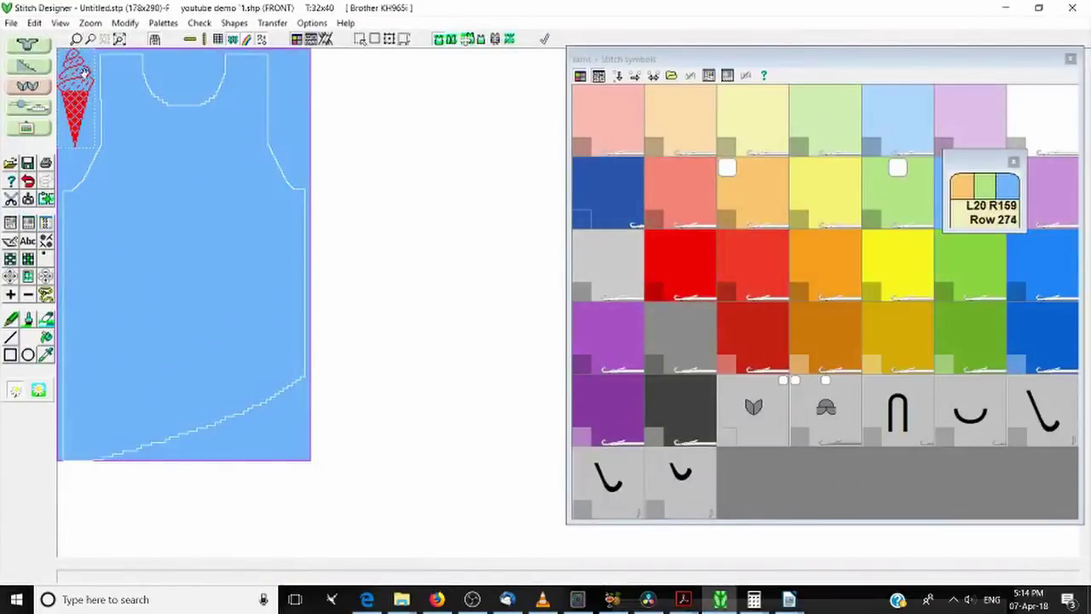
Hide the fabric texture and briefly show the stitch grid over the pattern before hiding it again.
scroll(102, 76, "up", 3)
scroll(96, 118, "up", 2)
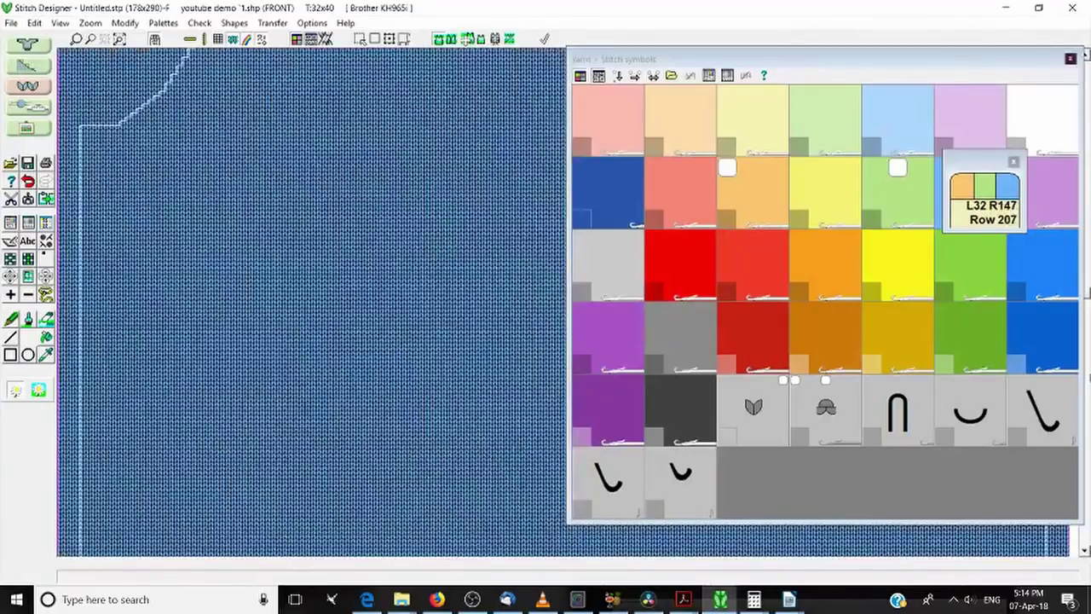
left_click_drag(1087, 294, 1087, 56)
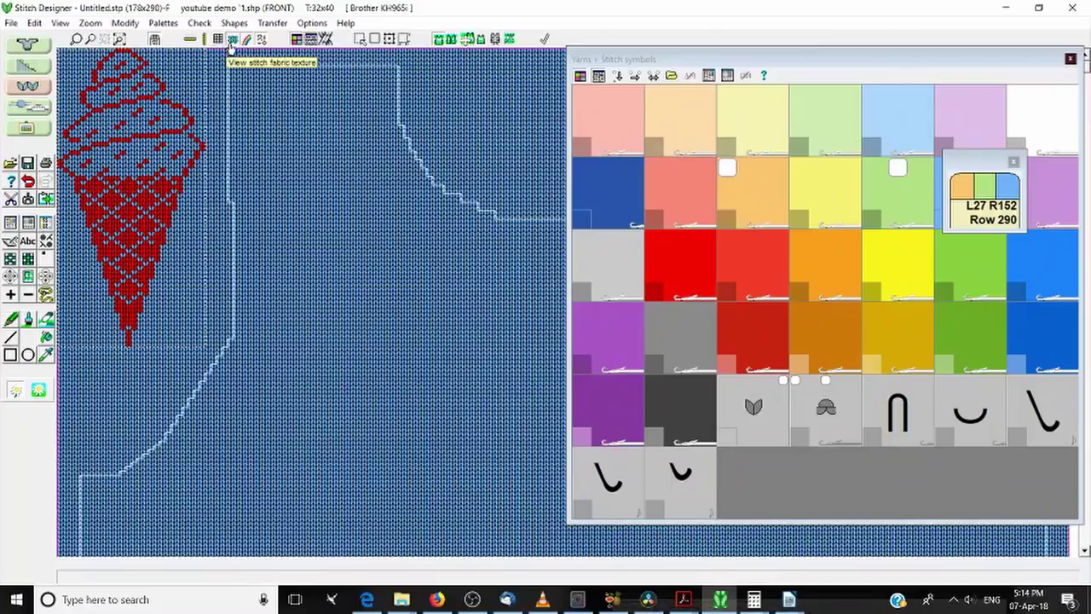
scroll(173, 244, "up", 3)
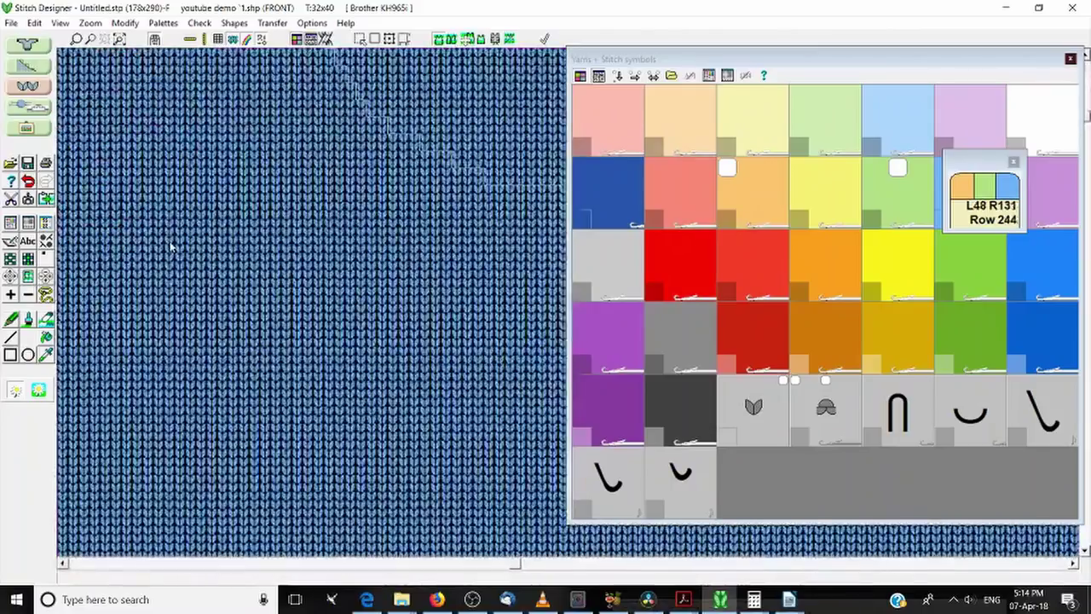
left_click(233, 40)
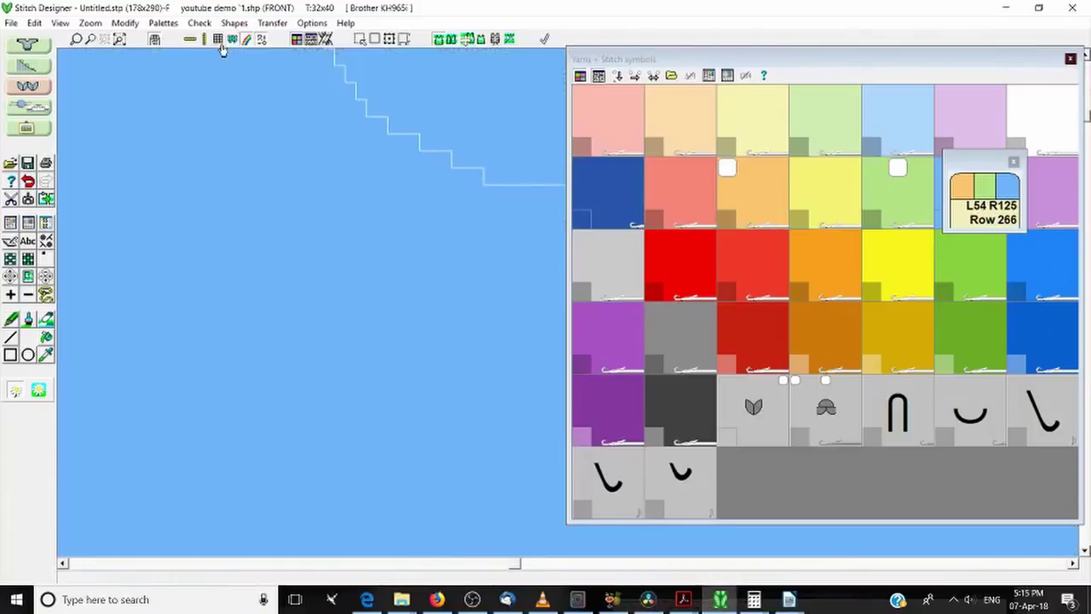
left_click(219, 40)
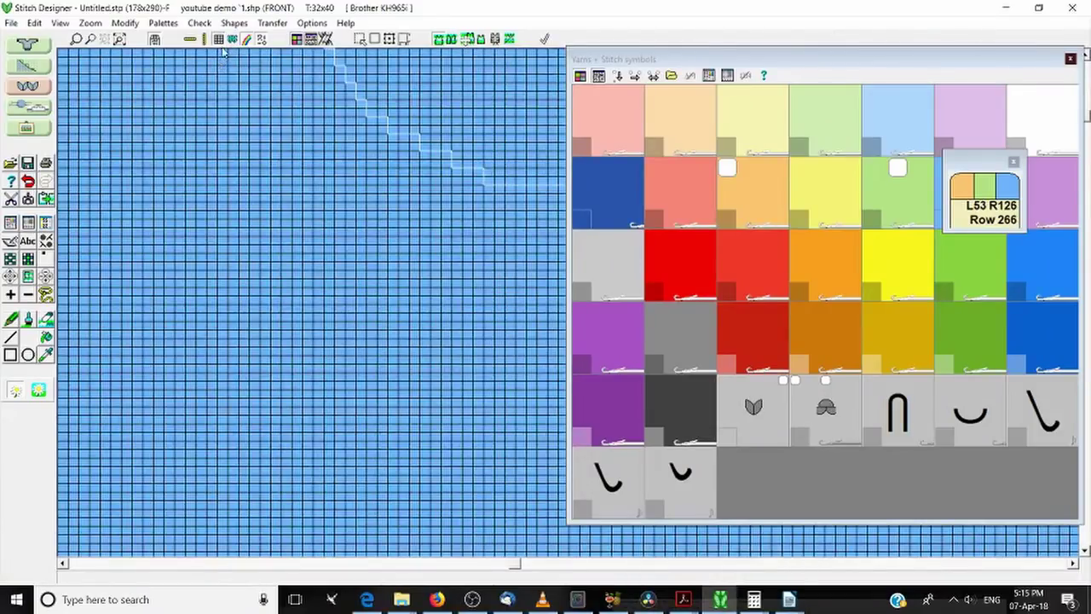
left_click(220, 45)
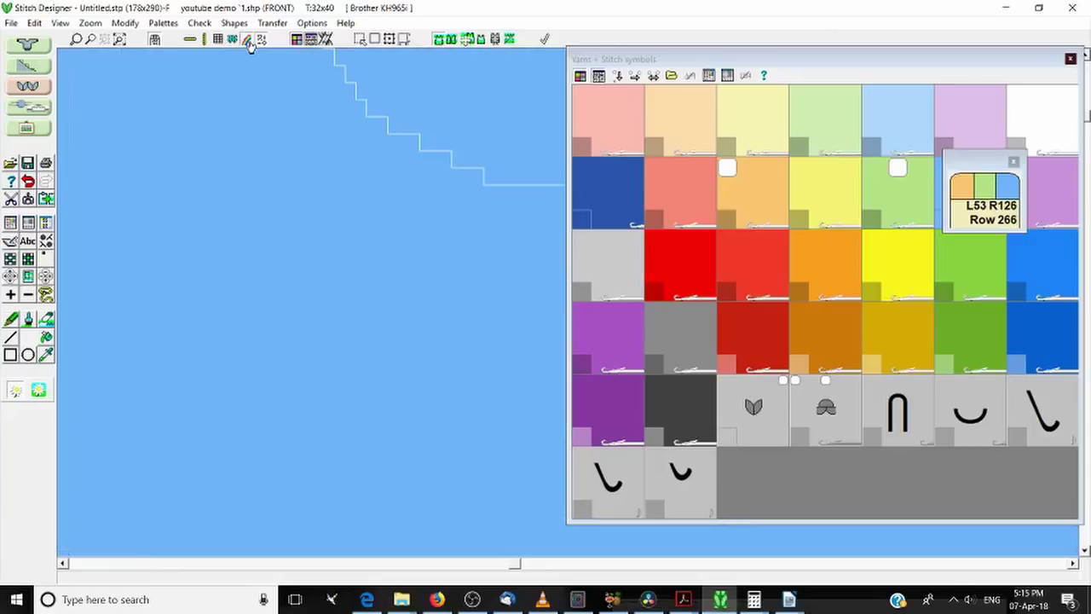
Hide the stitch symbols so that only yarn colours are displayed in the pattern and palette.
left_click(248, 42)
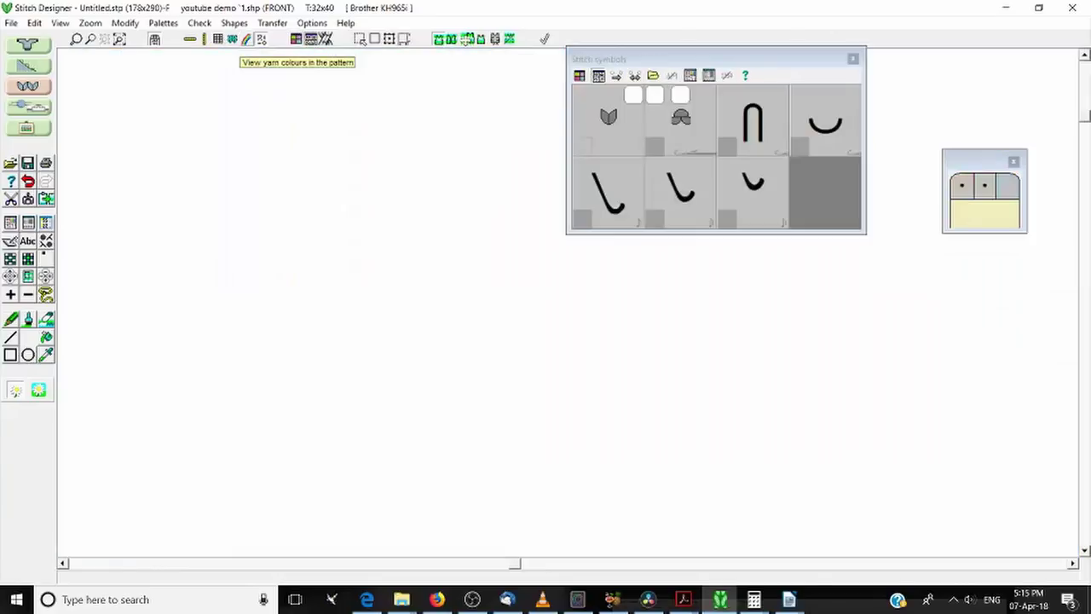
left_click(247, 43)
left_click(263, 44)
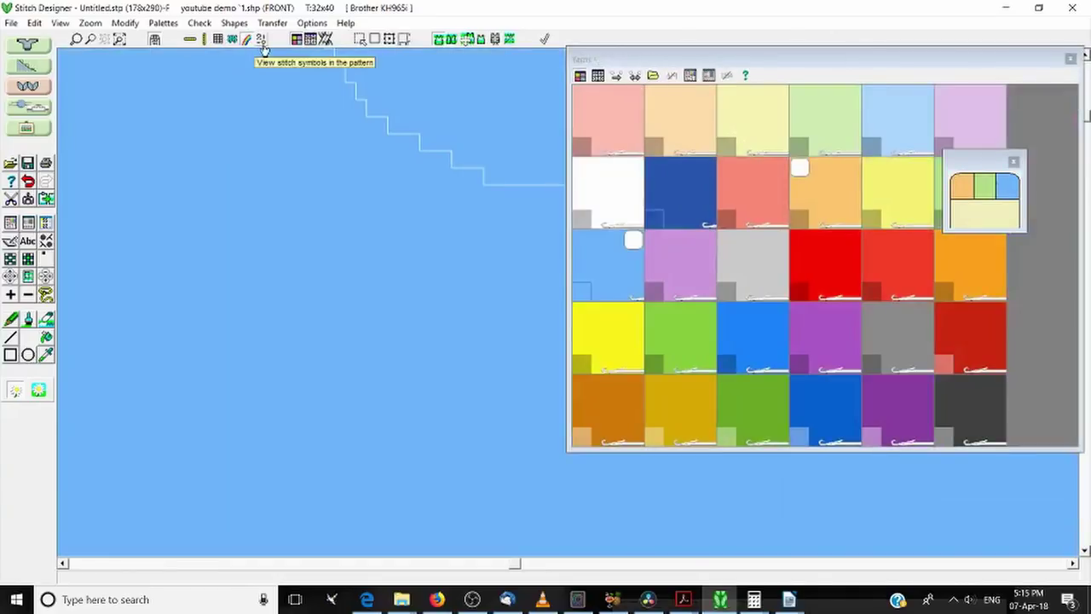
left_click(264, 49)
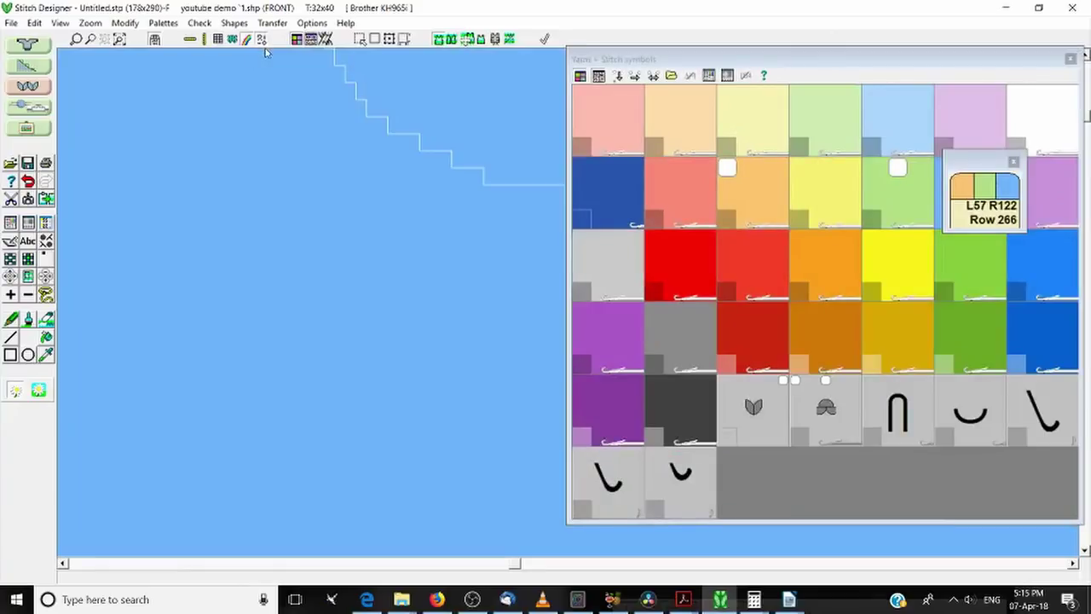
left_click(263, 41)
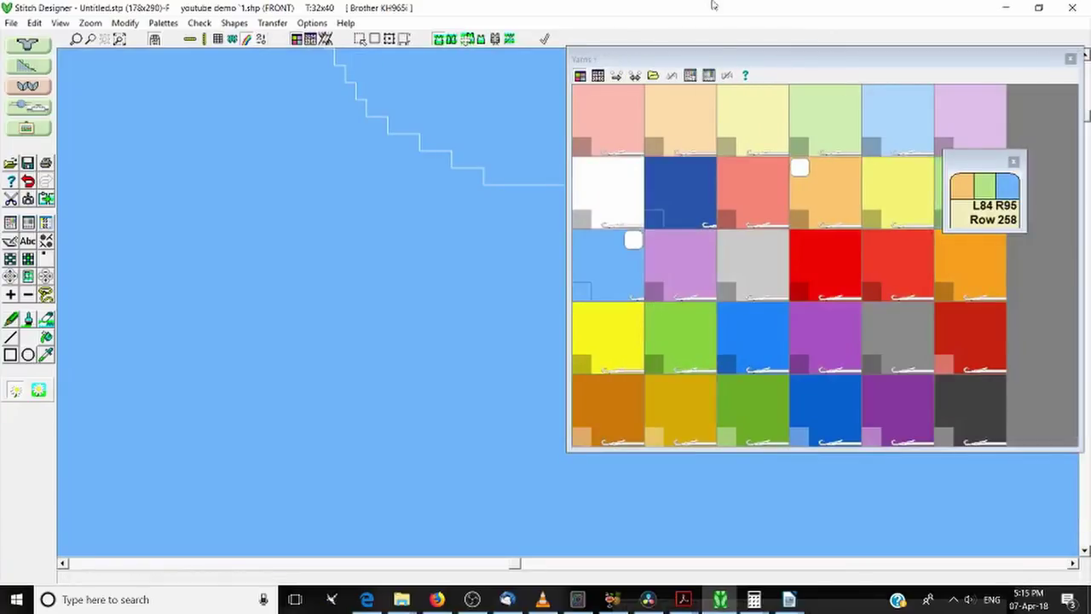
Move the imported ice-cream motif from the pattern's upper corner to the centre of the chest, just below the neckline.
scroll(212, 167, "down", 3)
scroll(366, 353, "down", 1)
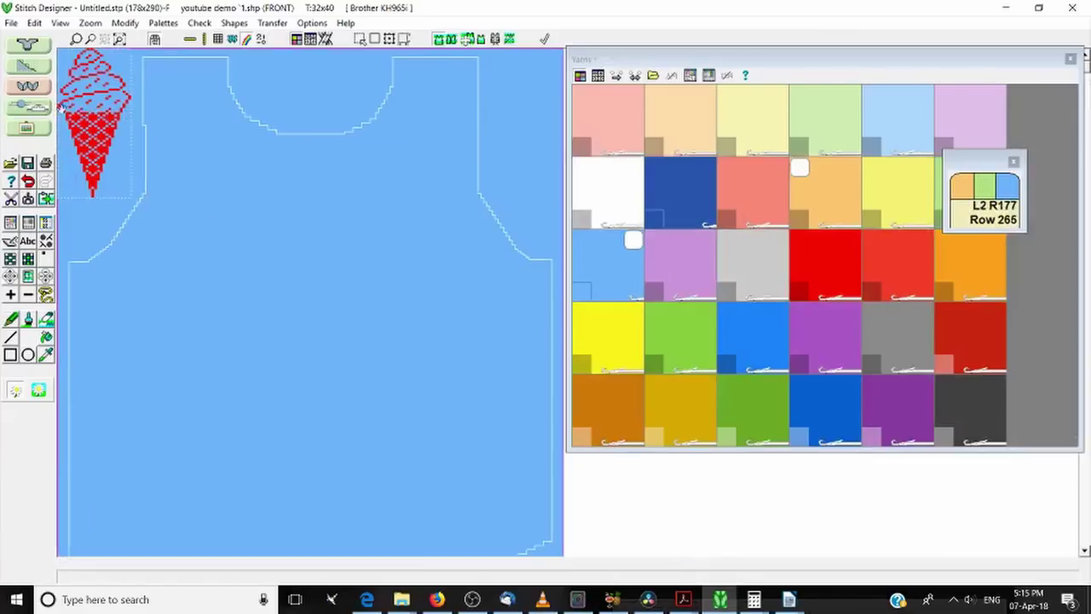
left_click_drag(81, 111, 303, 278)
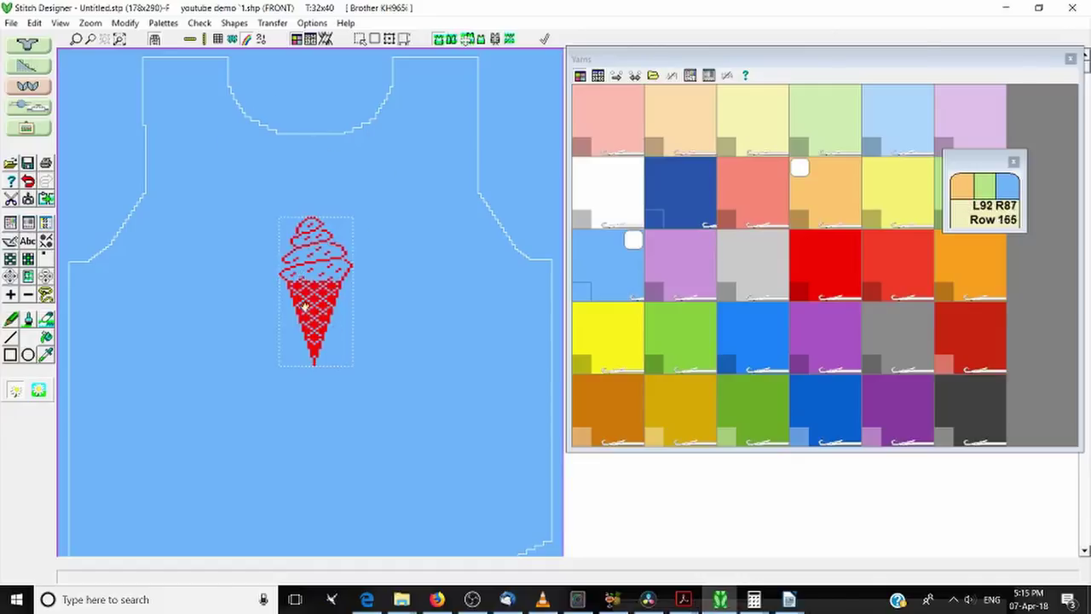
left_click_drag(322, 308, 316, 267)
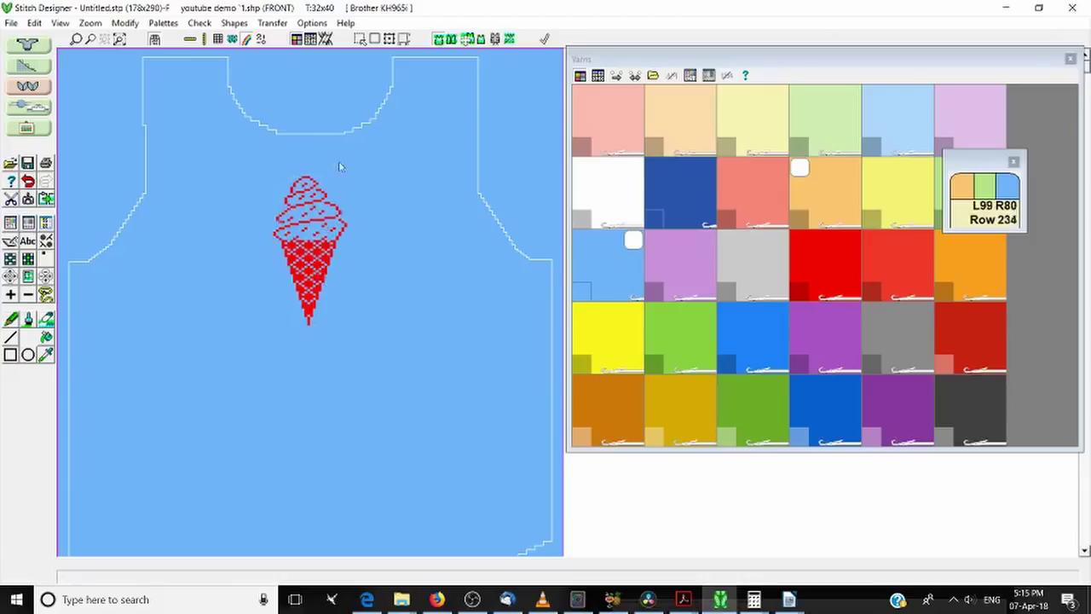
Bring back the selection box around the ice-cream motif and shift the motif slightly down and to the right.
left_click(375, 40)
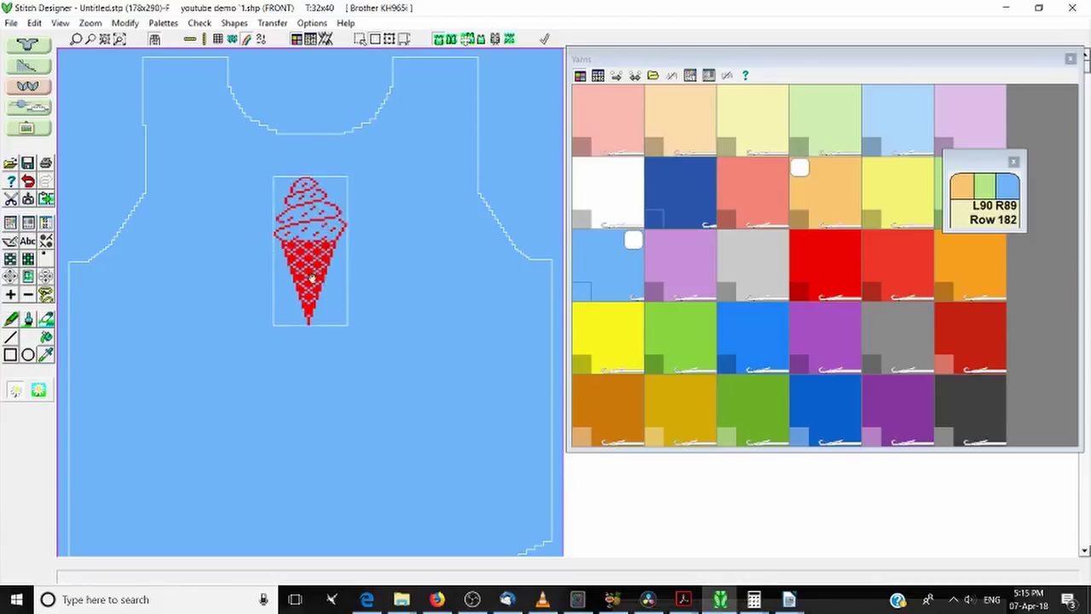
left_click_drag(312, 275, 317, 300)
left_click(317, 301)
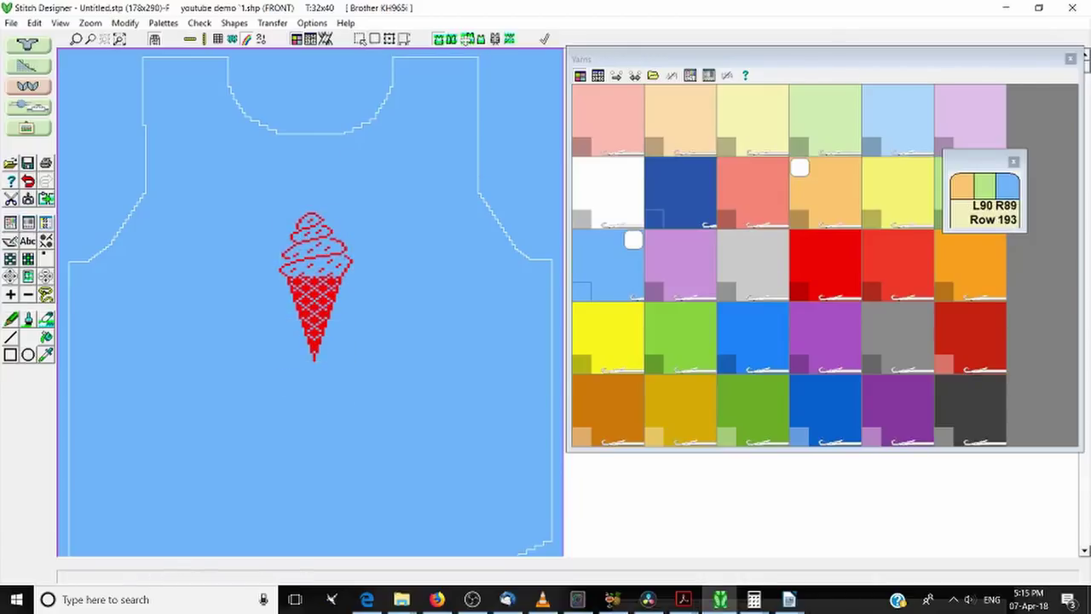
left_click(376, 41)
mouse_move(313, 270)
left_mouse_down()
mouse_move(356, 279)
mouse_move(311, 271)
mouse_move(322, 272)
left_mouse_up()
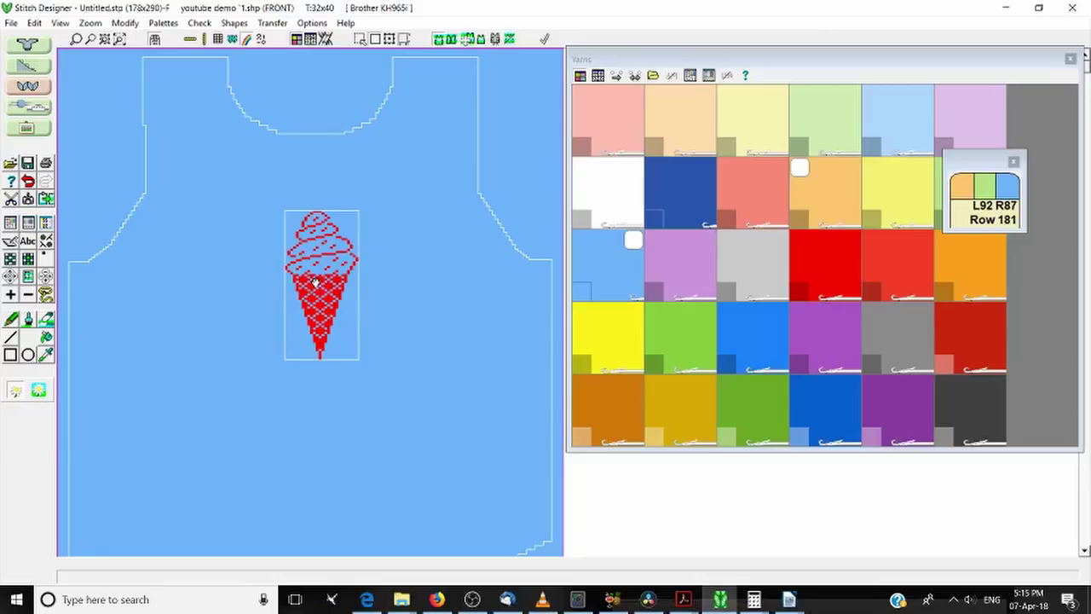
Display the selection box position and move the empty box beside the motif, to about stitches 119–144 and rows 147–216.
left_click(61, 23)
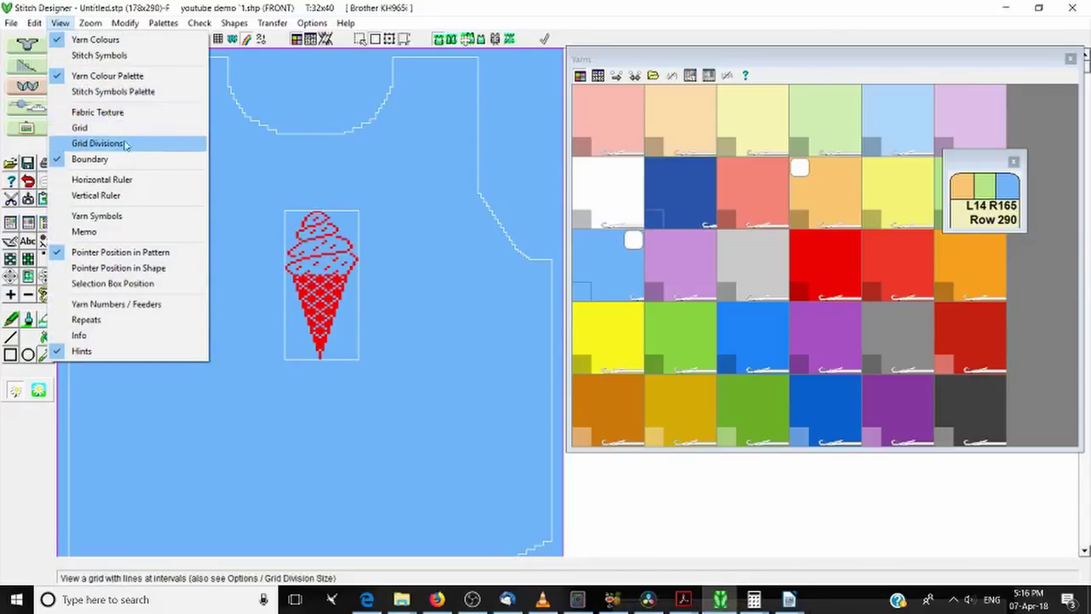
left_click(171, 283)
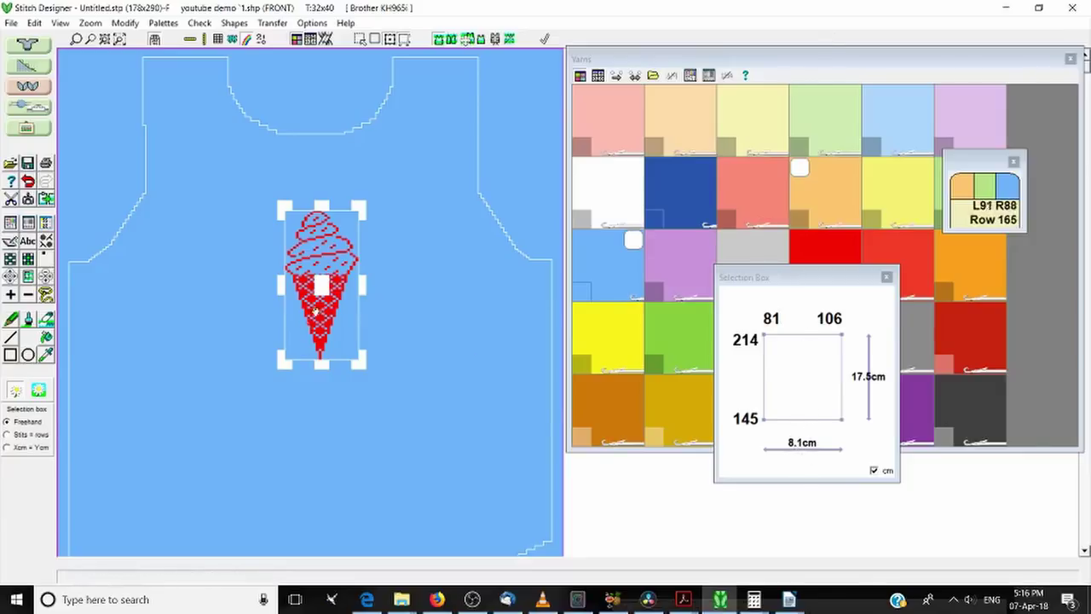
left_click_drag(320, 287, 429, 279)
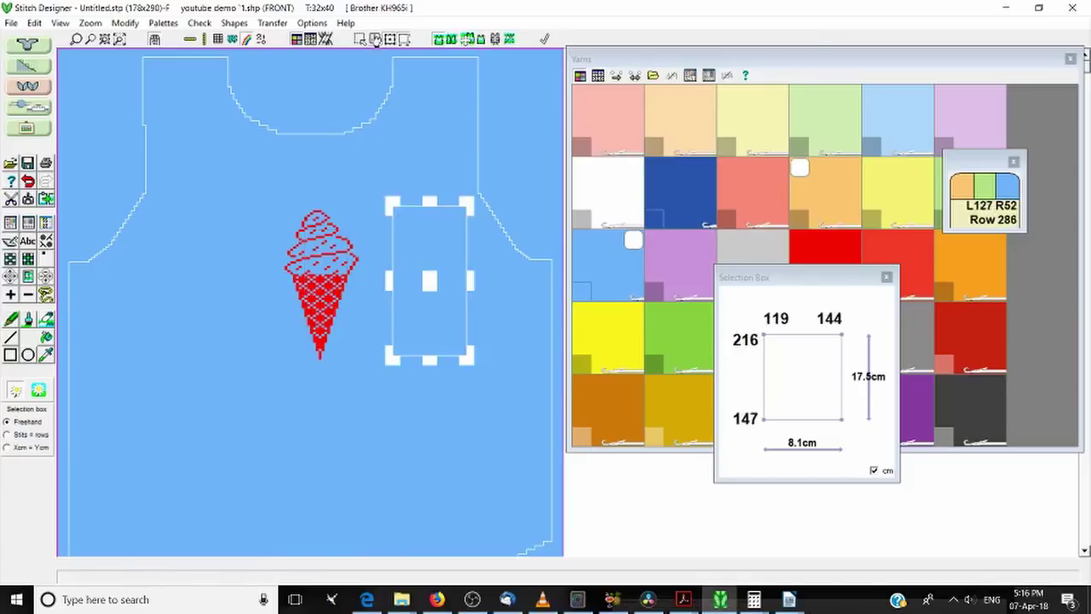
Place the selection box back over the ice-cream motif and try to move the motif down and to the right.
left_click(375, 39)
left_click(375, 39)
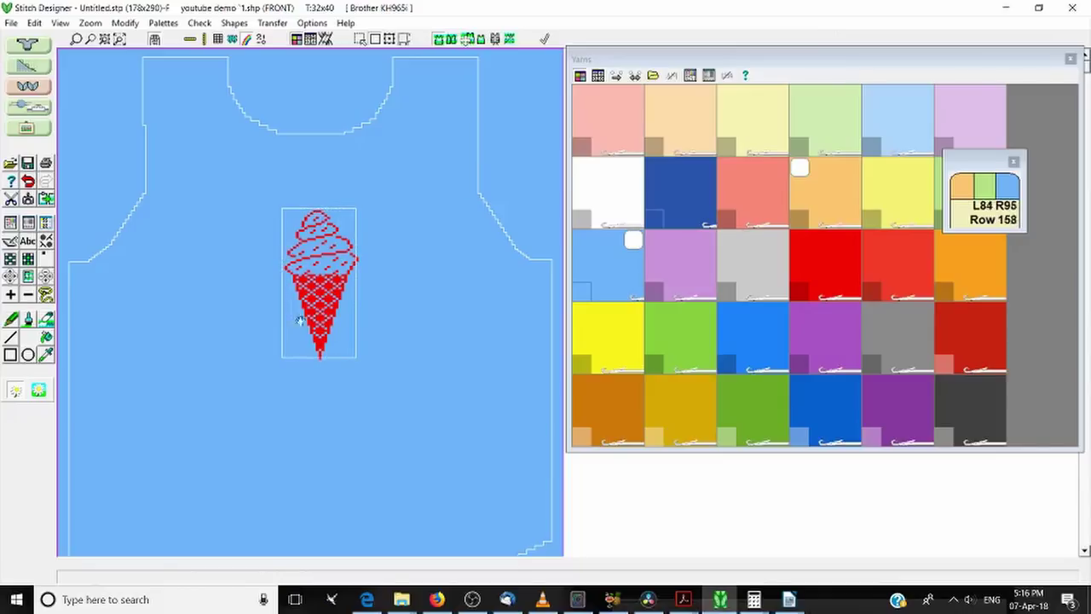
left_click(390, 38)
left_click_drag(318, 284, 362, 315)
left_click(314, 287)
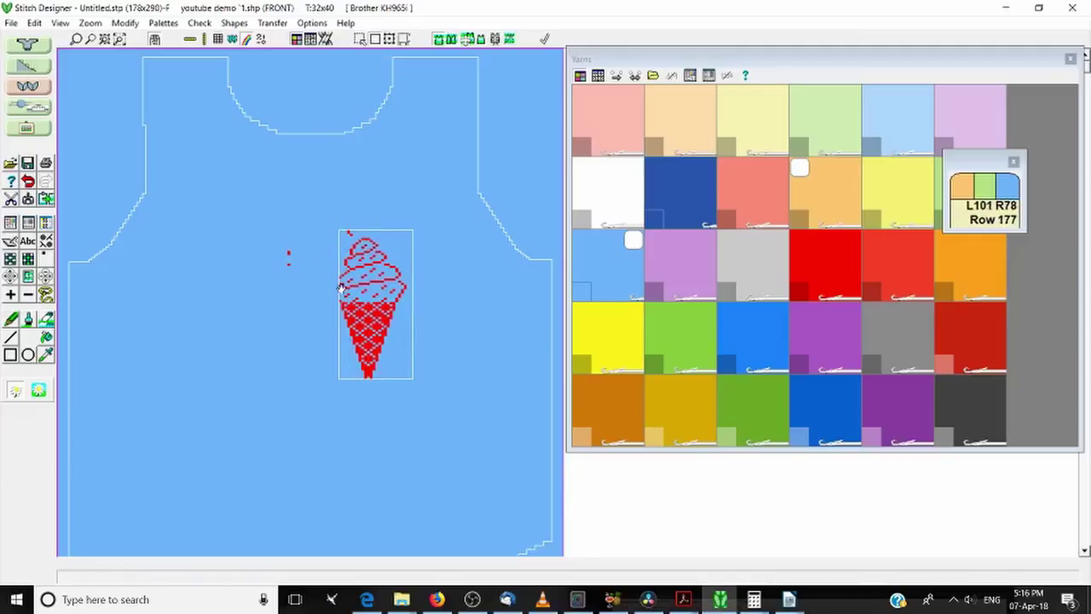
Undo the recent motif moves and reposition the ice-cream motif in the middle of the chest below the neckline.
key("ctrl+z")
key("ctrl+z")
key("ctrl+z")
key("ctrl+z")
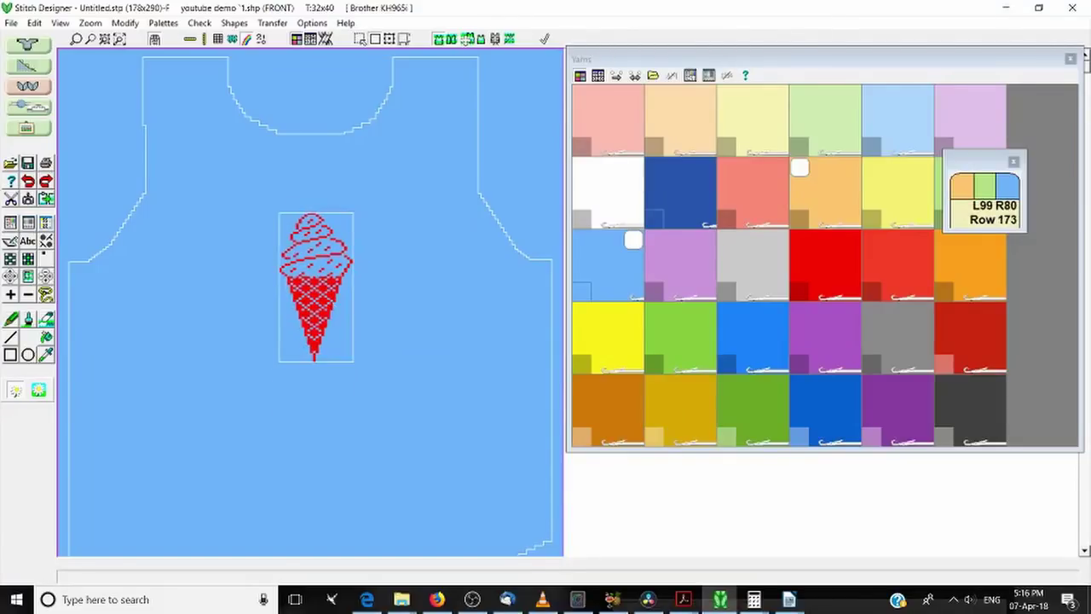
left_click_drag(305, 286, 327, 252)
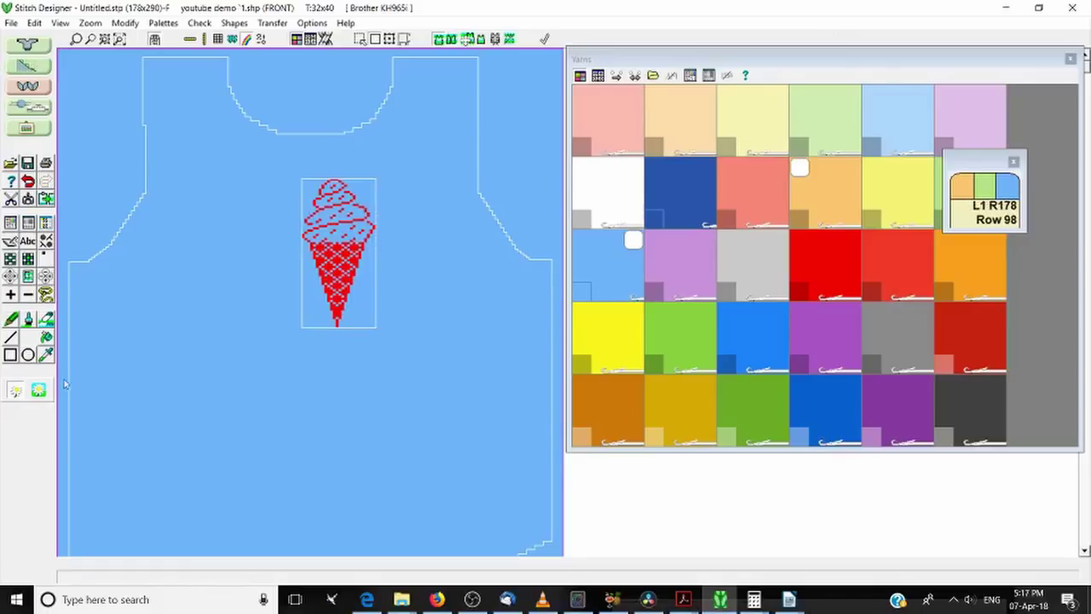
left_click_drag(341, 243, 353, 351)
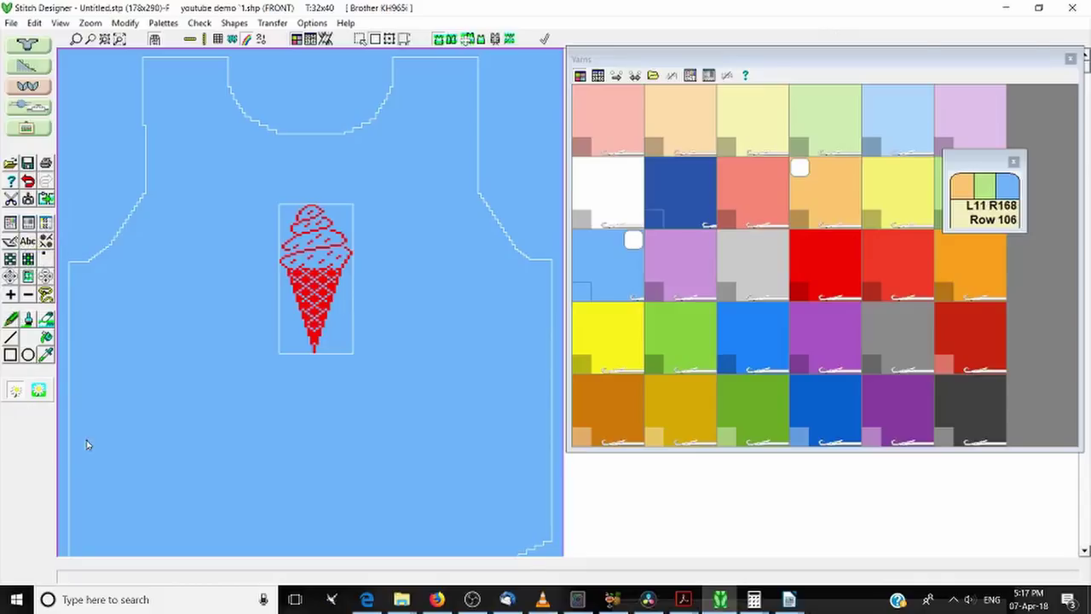
Check the stitch and row sizes of the garment's pattern pieces, and dismiss the size list.
left_click(58, 24)
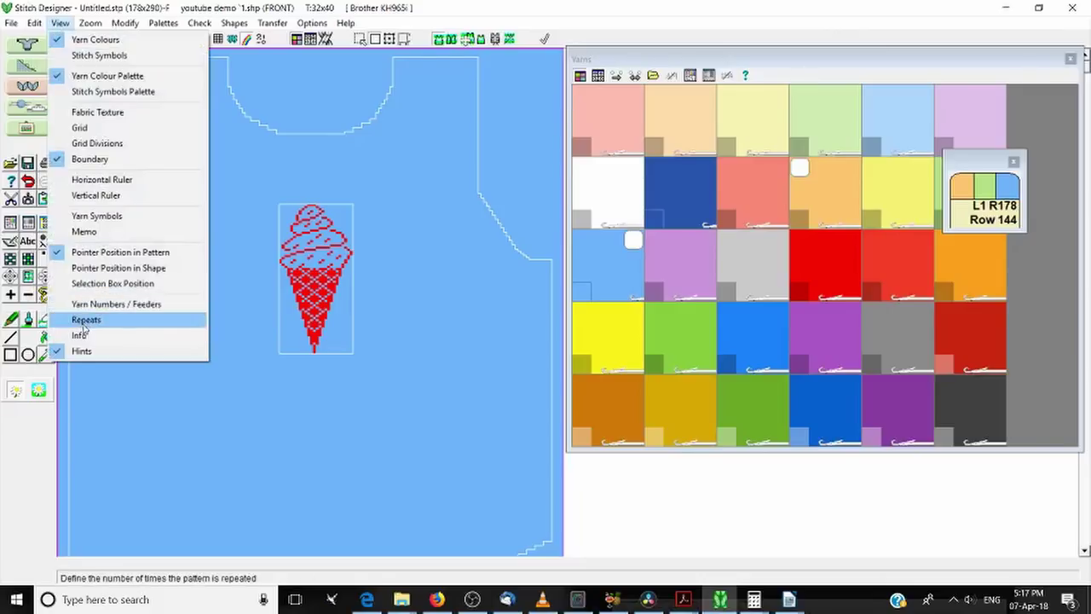
left_click(87, 335)
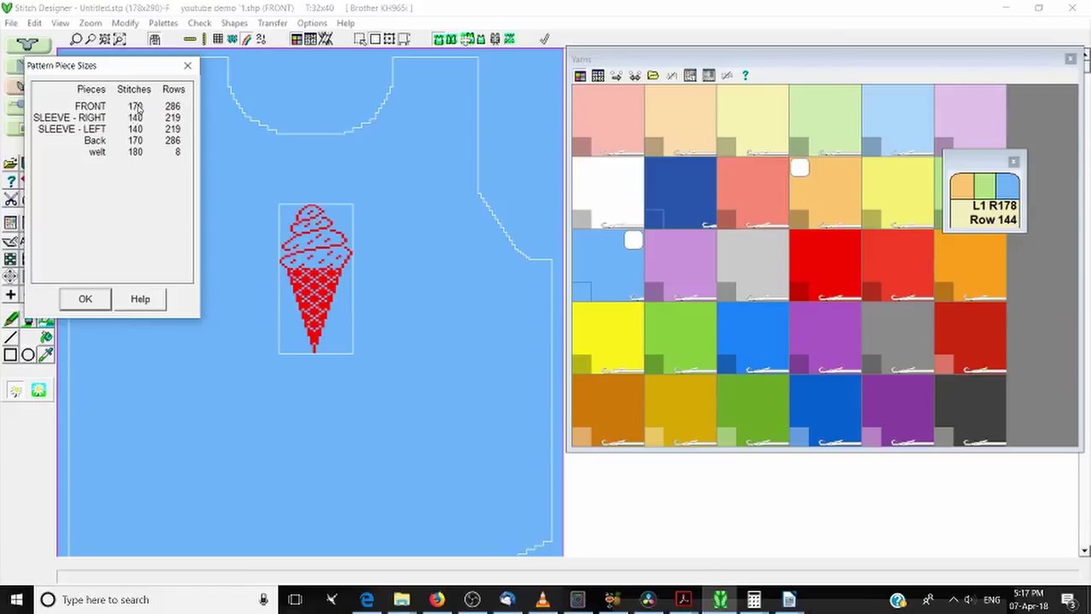
left_click(186, 67)
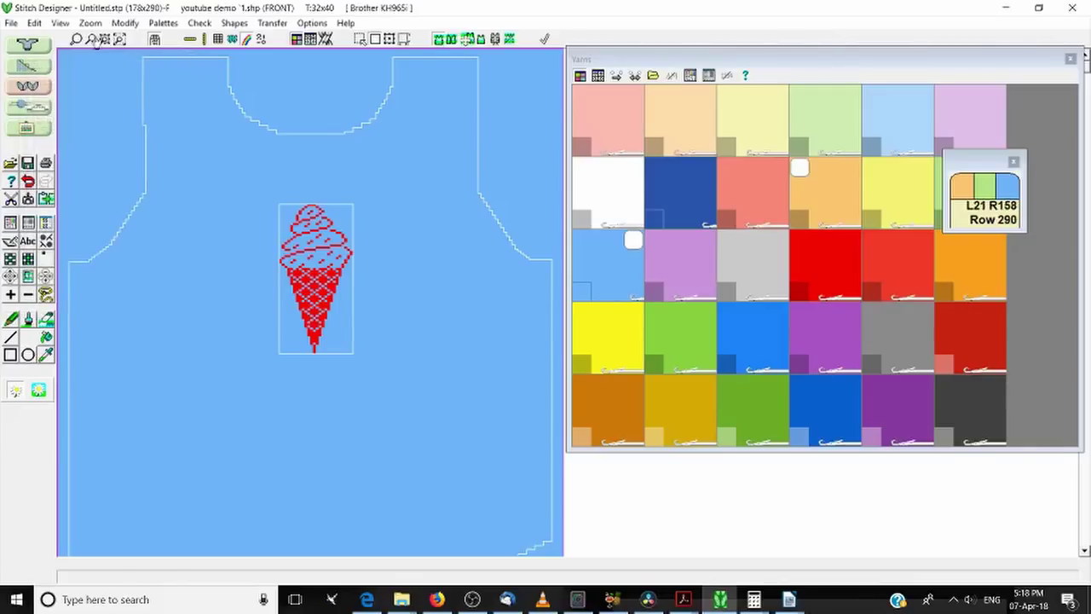
Start importing a horizontal border and browse the Brother stitch patterns for a suitable repeat.
left_click(34, 23)
mouse_move(85, 229)
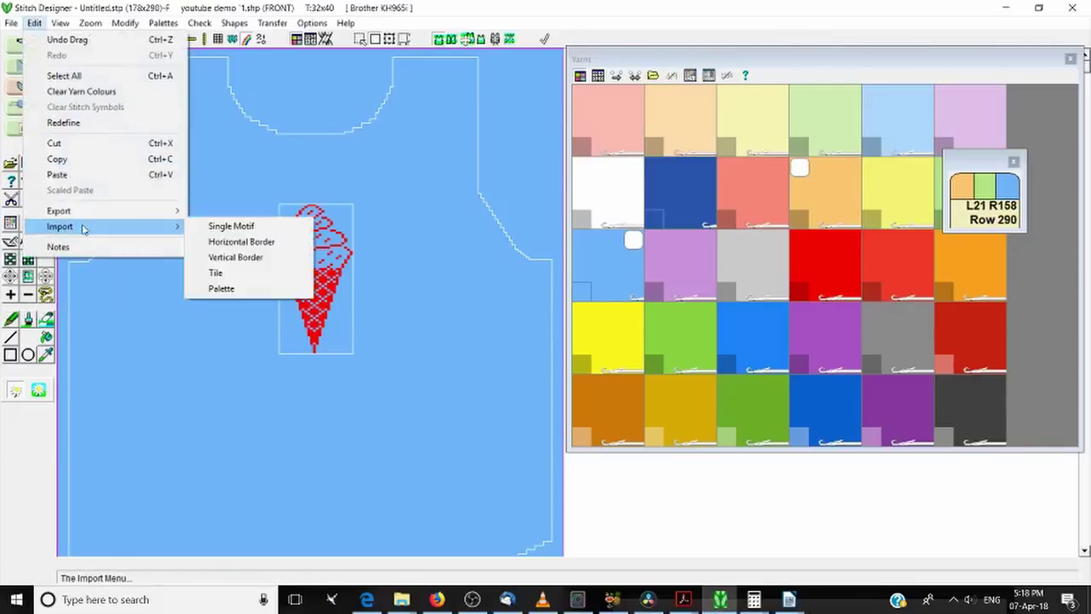
left_click(265, 246)
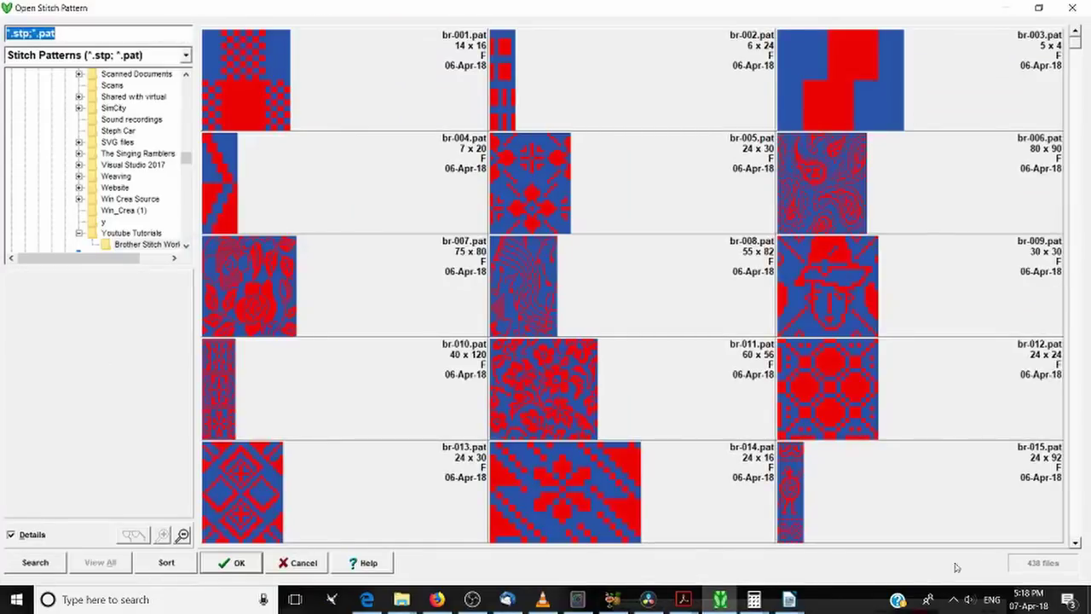
mouse_move(545, 605)
mouse_move(401, 600)
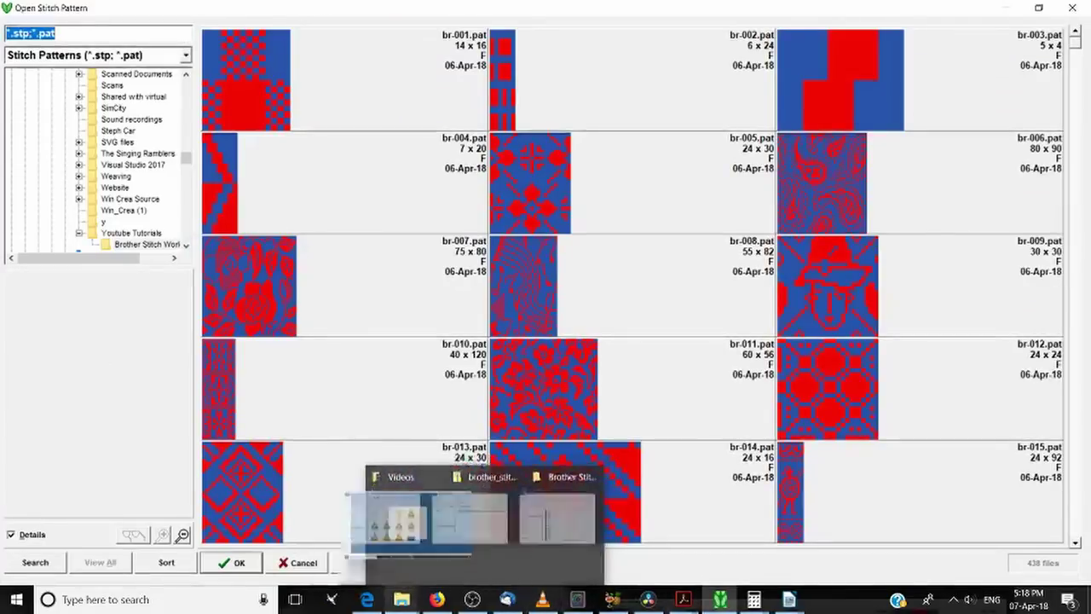
mouse_move(520, 533)
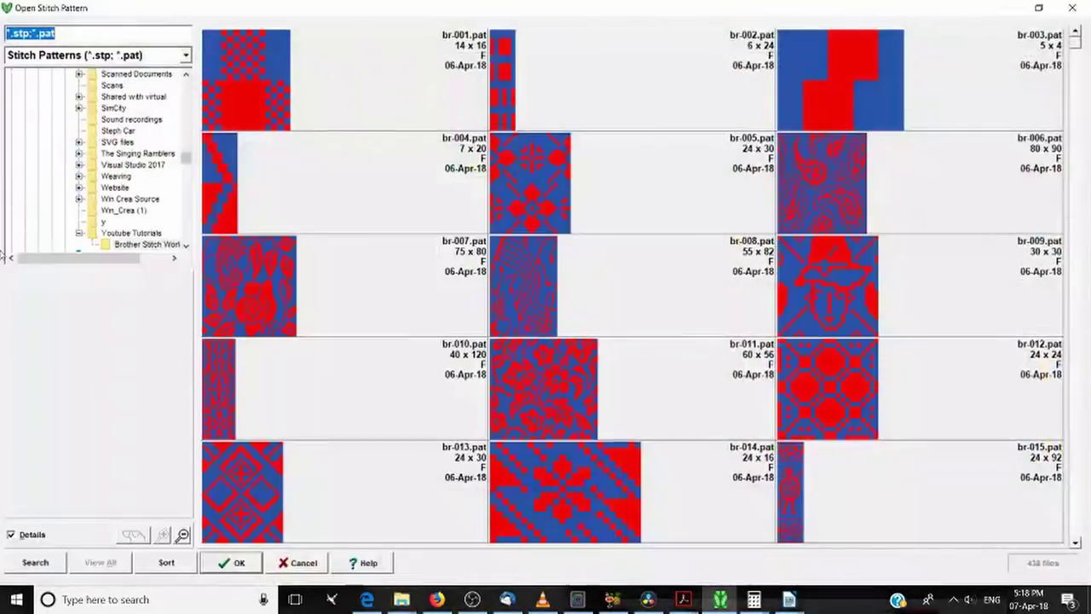
scroll(708, 402, "down", 1)
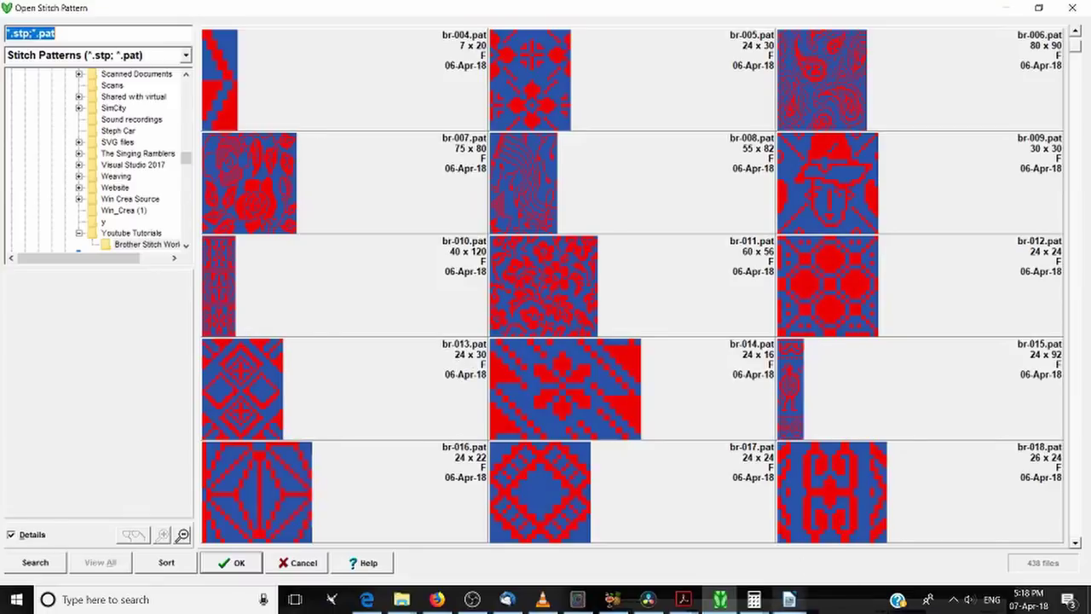
Switch to Calculator and add 24 repeatedly to check how 24-stitch repeats fit the front's 170 stitches.
left_click(754, 601)
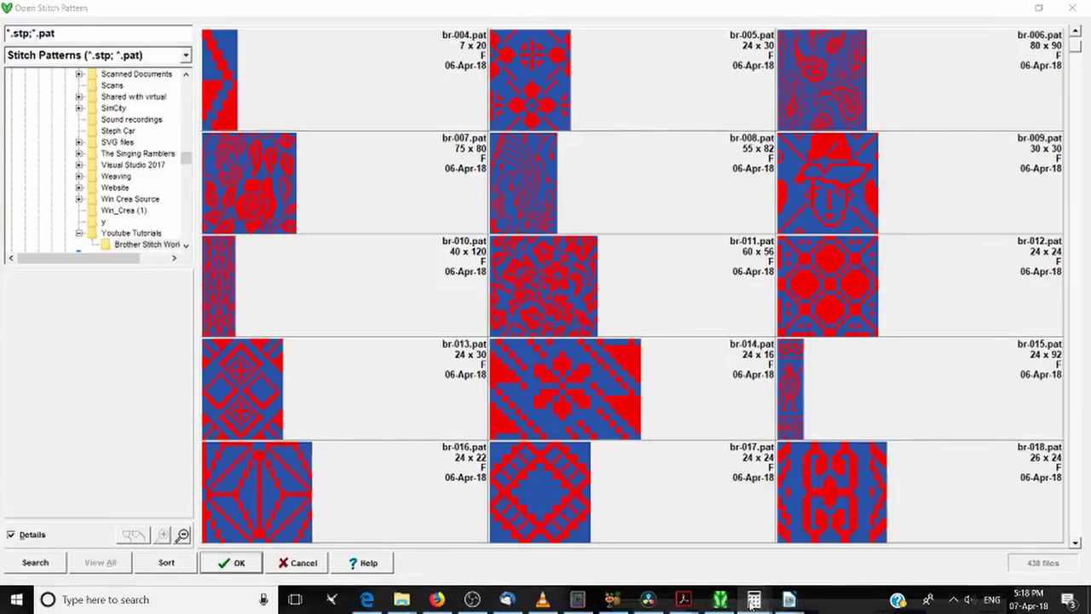
left_click(759, 541)
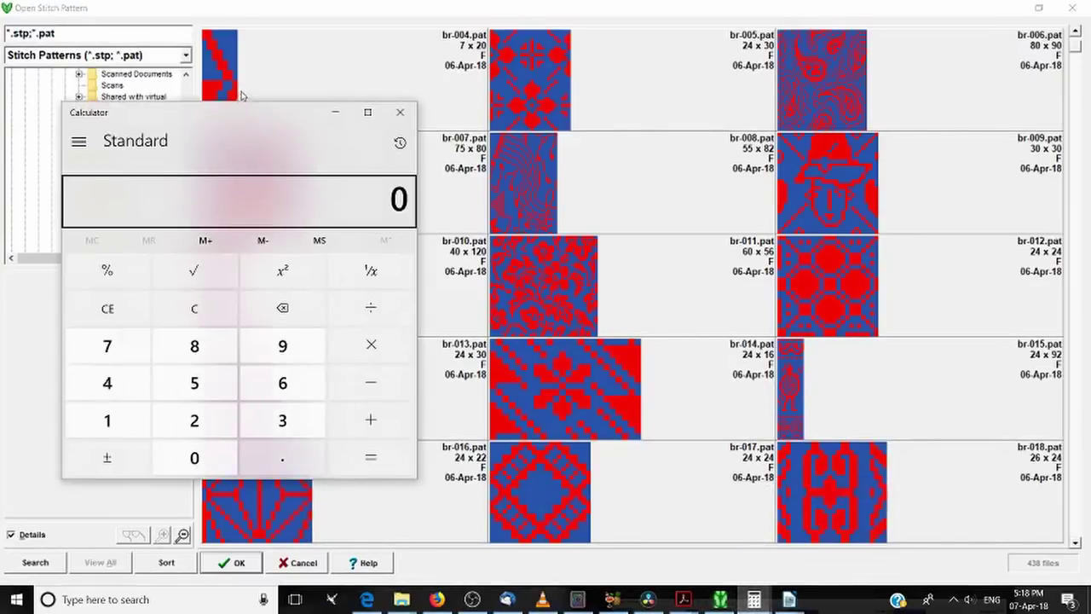
left_click_drag(252, 124, 779, 112)
type("170")
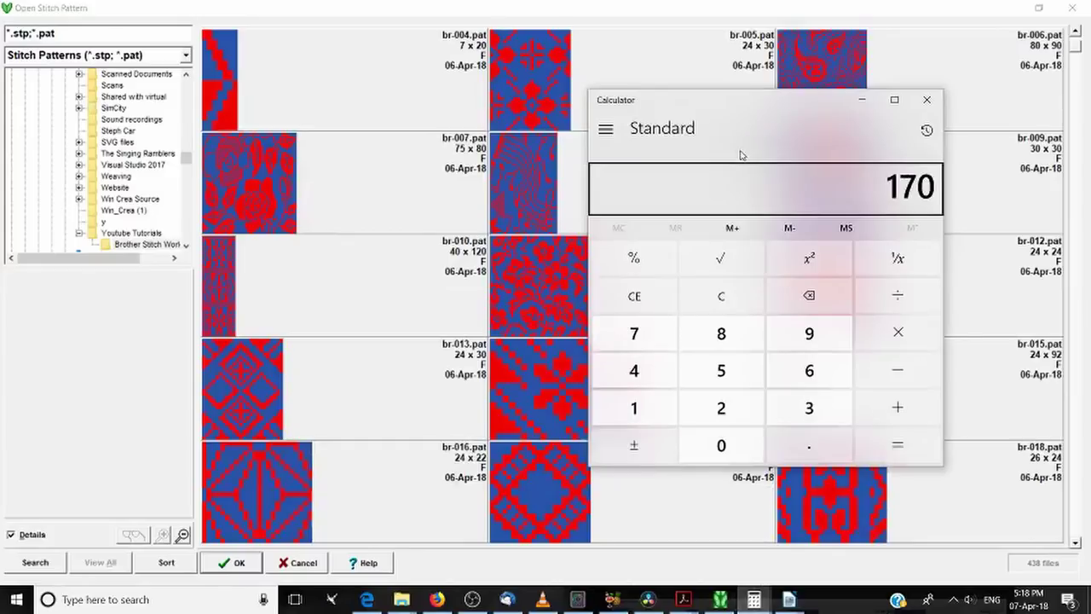
key("Escape")
type("24")
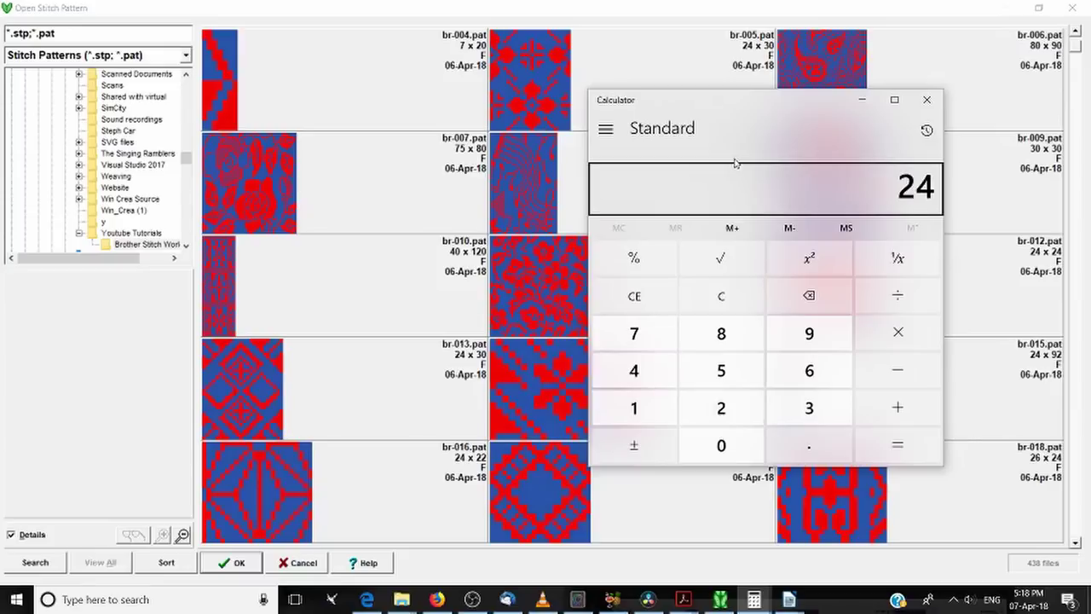
type("+24")
key("Return")
key("Return")
key("Return")
key("Return")
key("Return")
key("Return")
key("Return")
key("Return")
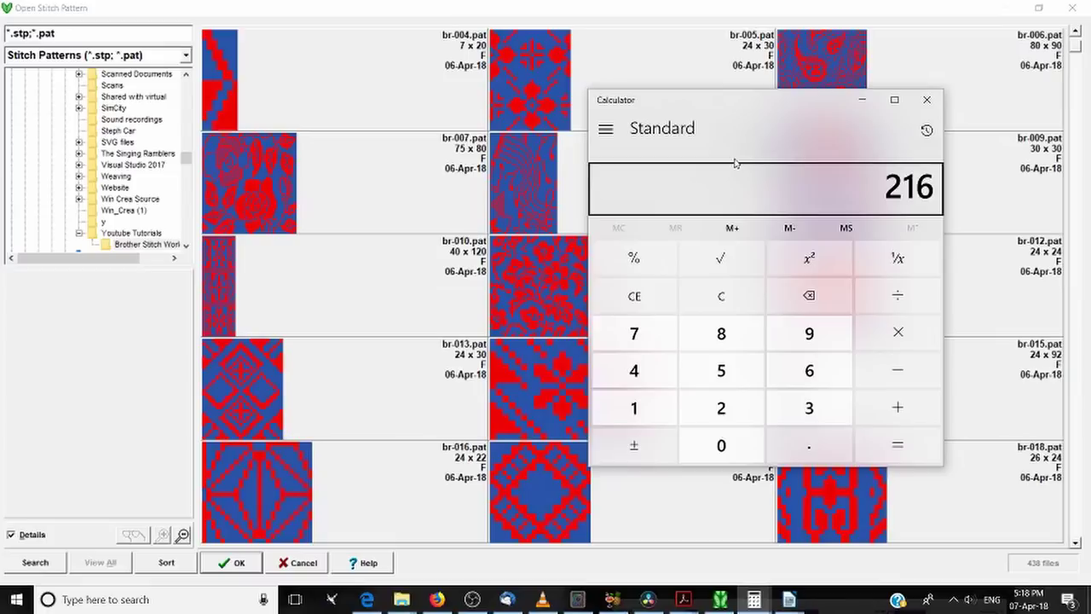
Clear the calculation and add up the 24-stitch repeats again, stopping just short of 170 stitches.
key("Escape")
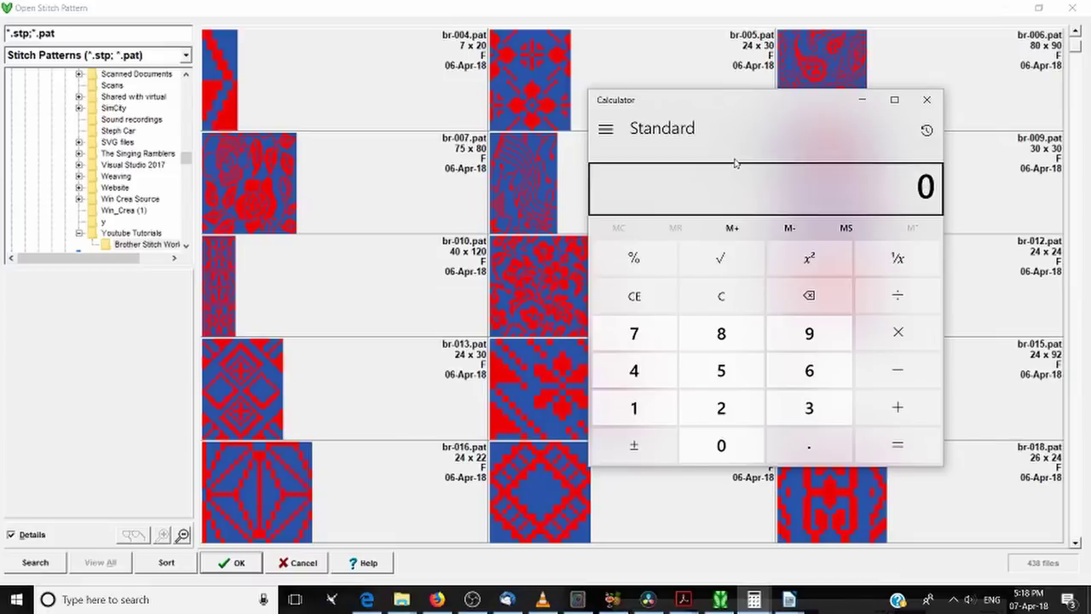
type("24")
key("plus")
type("24")
key("Return")
key("Return")
key("Return")
key("Return")
key("Return")
key("Return")
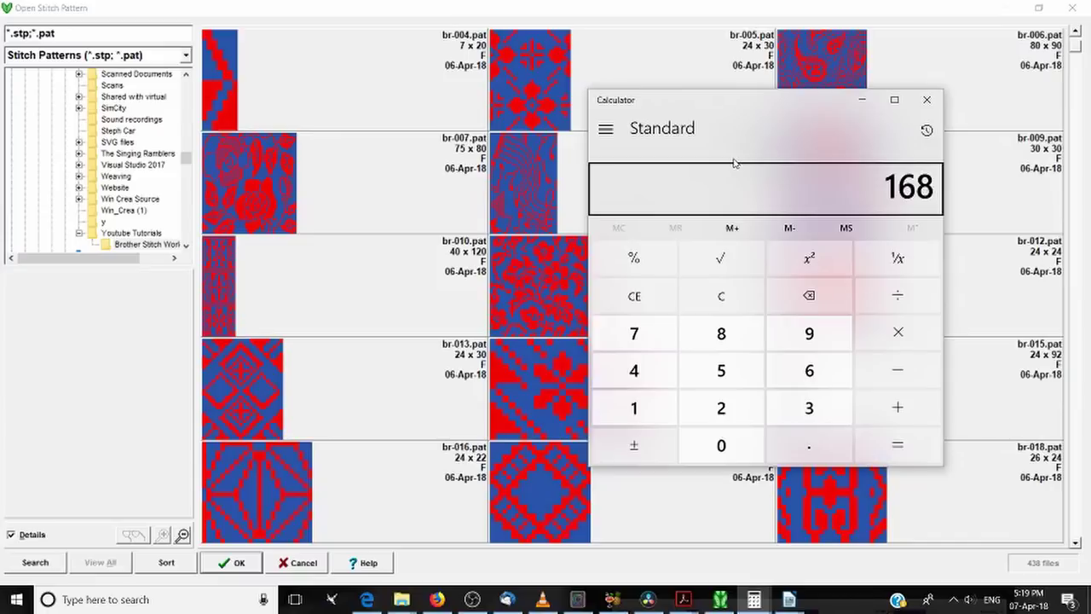
Recount the 24-stitch repeats from zero up to the front's width, and close Calculator.
key("Escape")
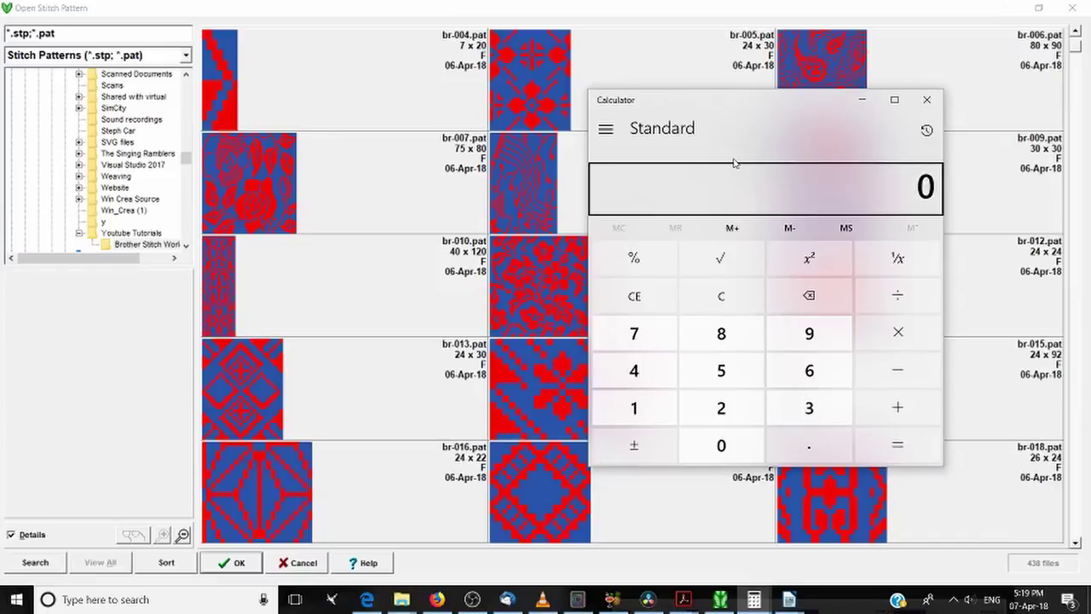
type("24")
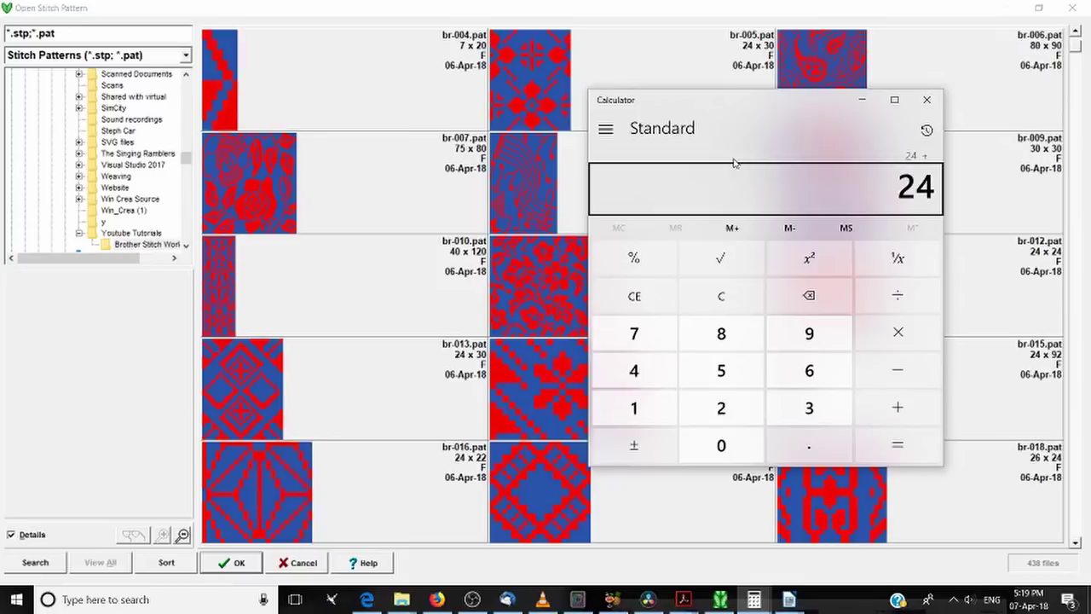
key("Return")
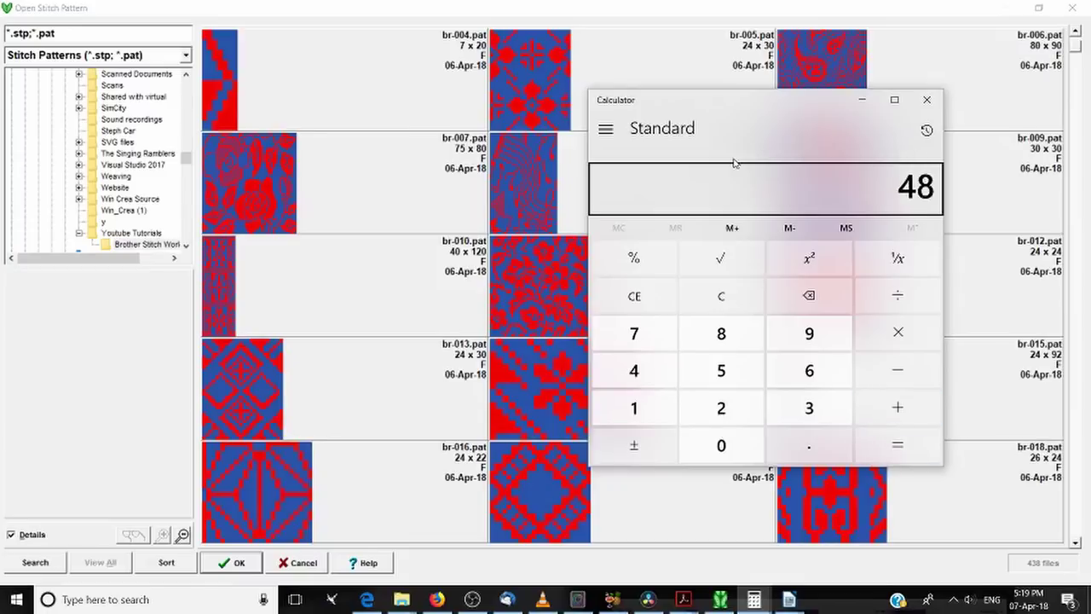
key("Return")
key("Return")
key("Return")
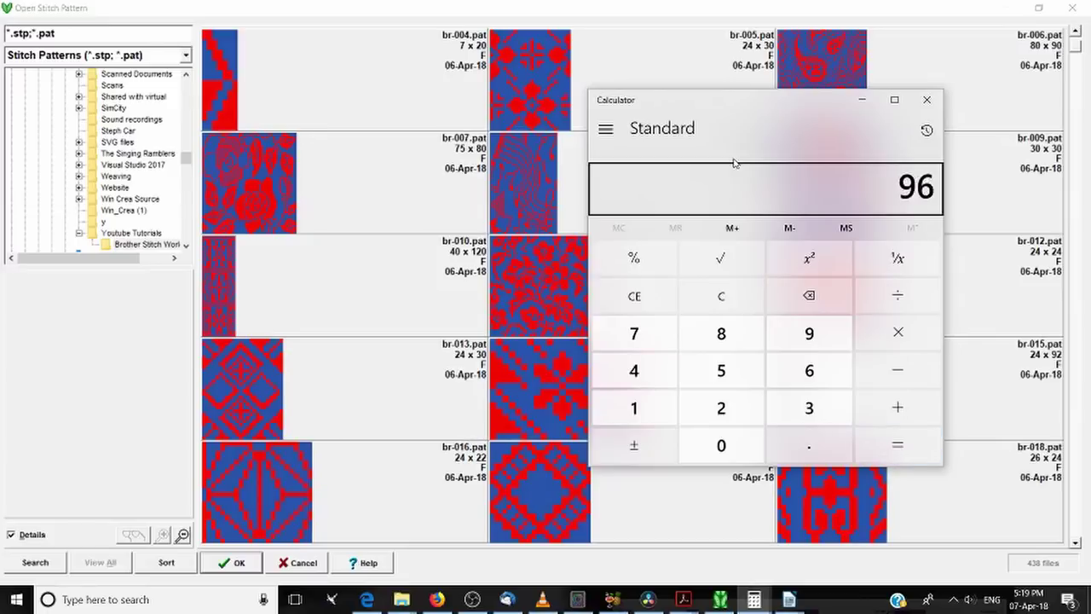
key("Return")
key("Return")
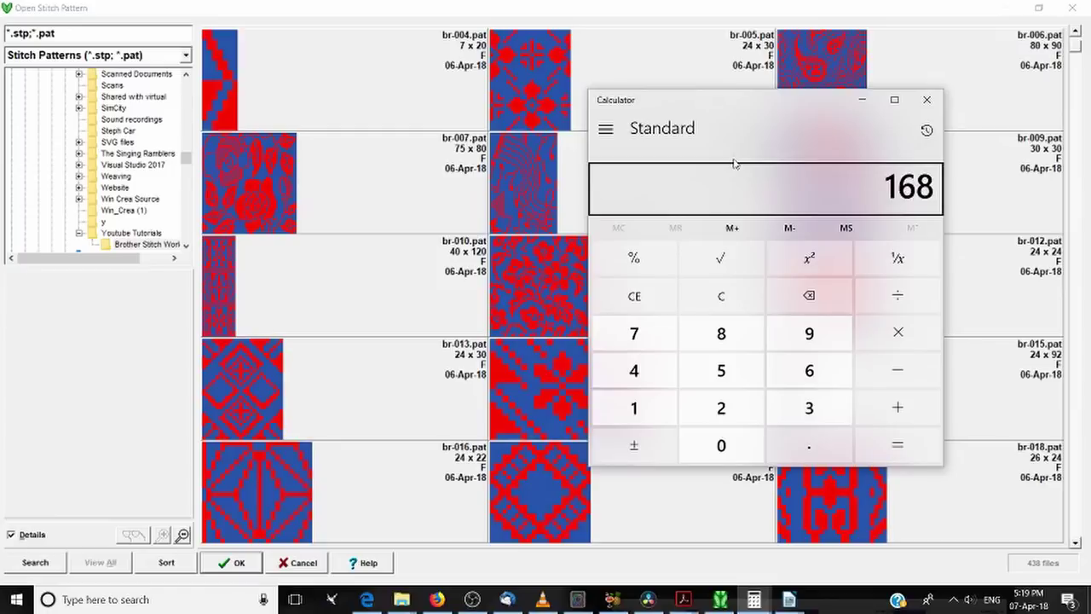
left_click(927, 100)
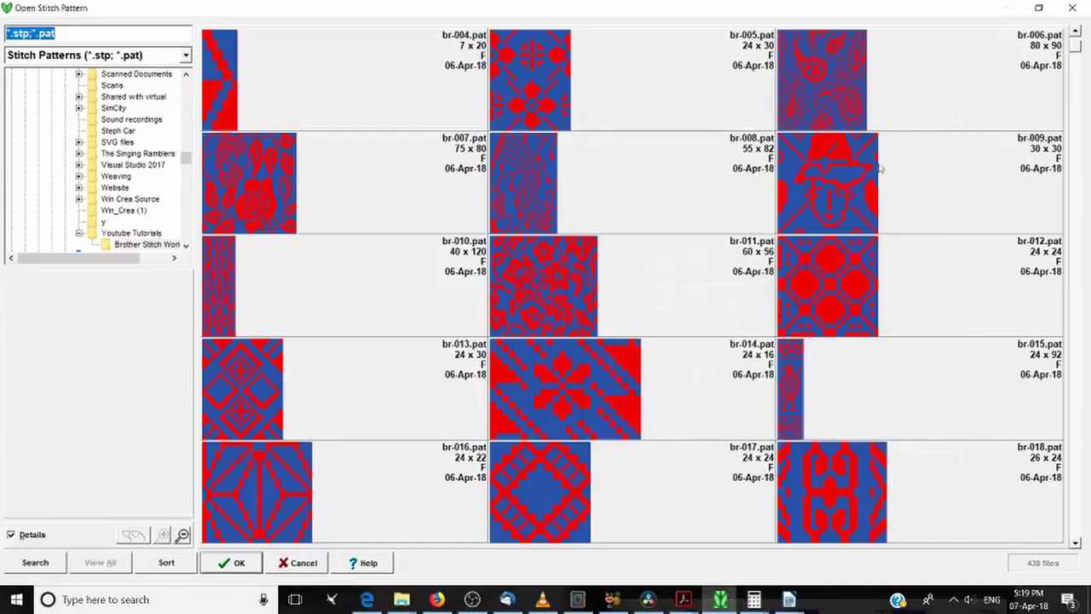
Import br-013.pat as a horizontal border and move it up the body to just below the ice-cream motif.
left_click(263, 380)
left_click(239, 563)
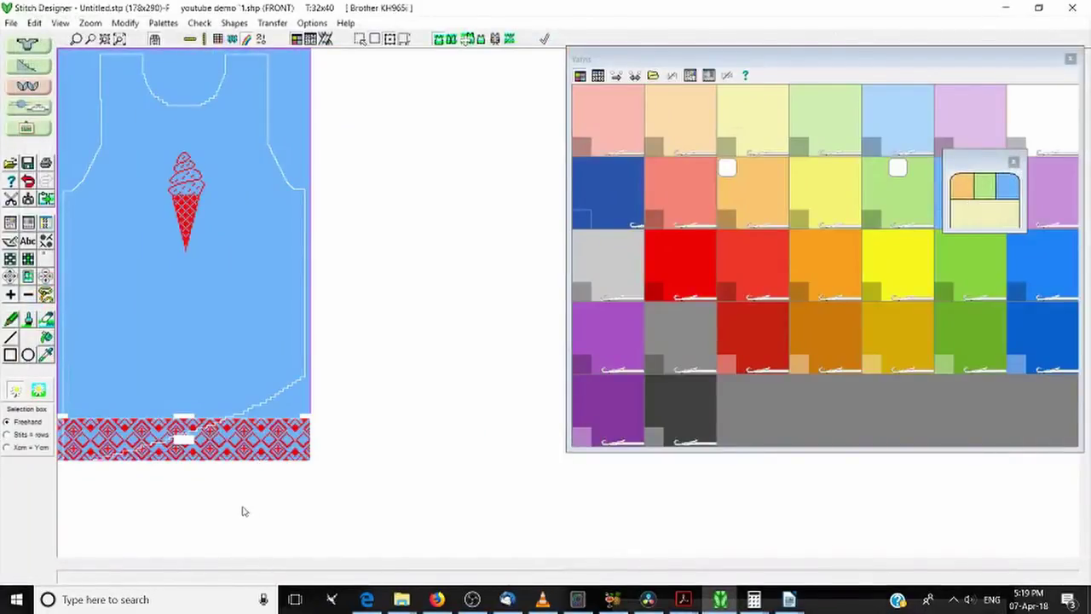
scroll(245, 514, "up", 1)
scroll(246, 513, "down", 1)
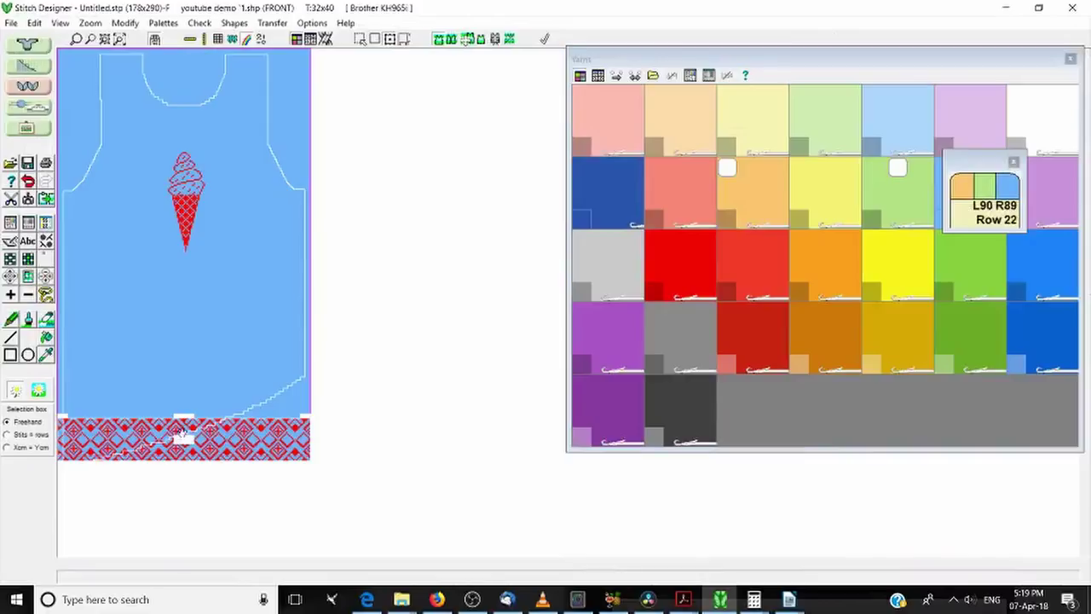
left_click_drag(186, 436, 195, 302)
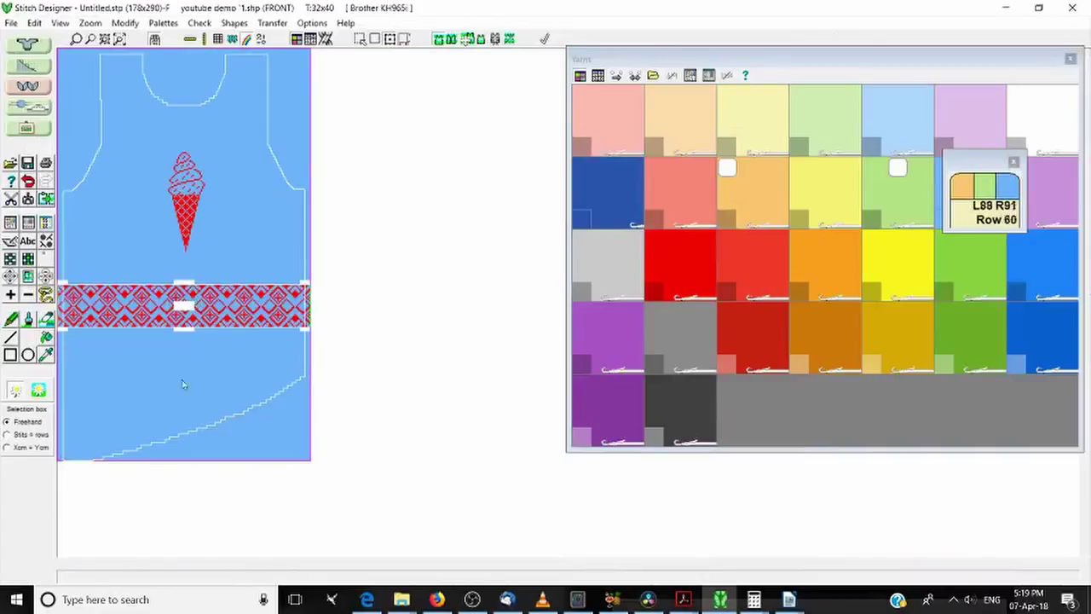
Move the yarn palette aside, resize the border from both ends to fit inside the front's side edges, and deselect it.
scroll(183, 361, "up", 1)
left_click_drag(926, 60, 952, 293)
left_click_drag(685, 361, 668, 359)
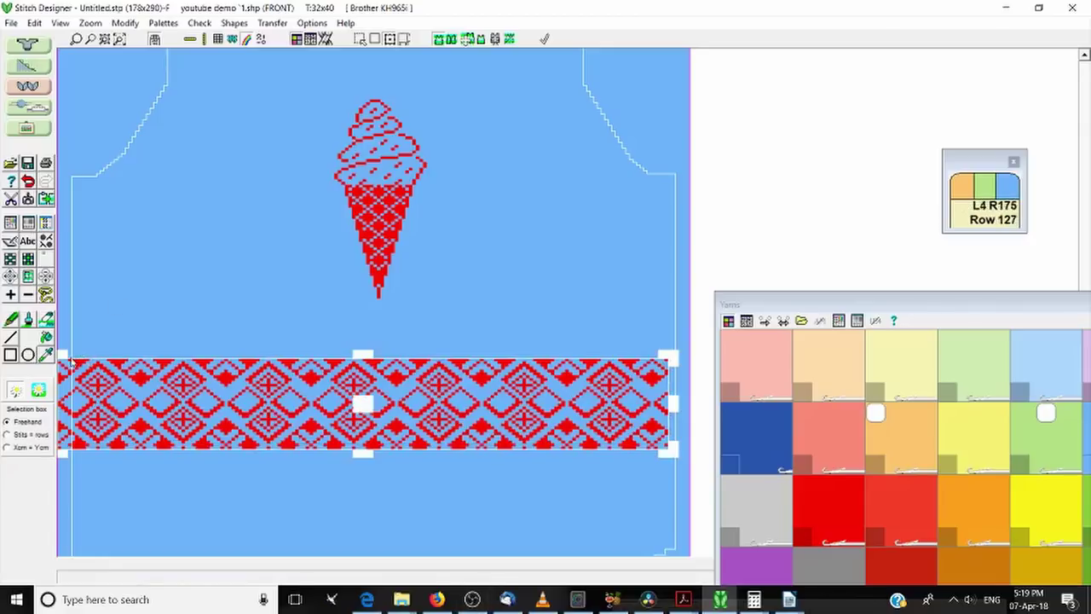
left_click_drag(63, 356, 74, 348)
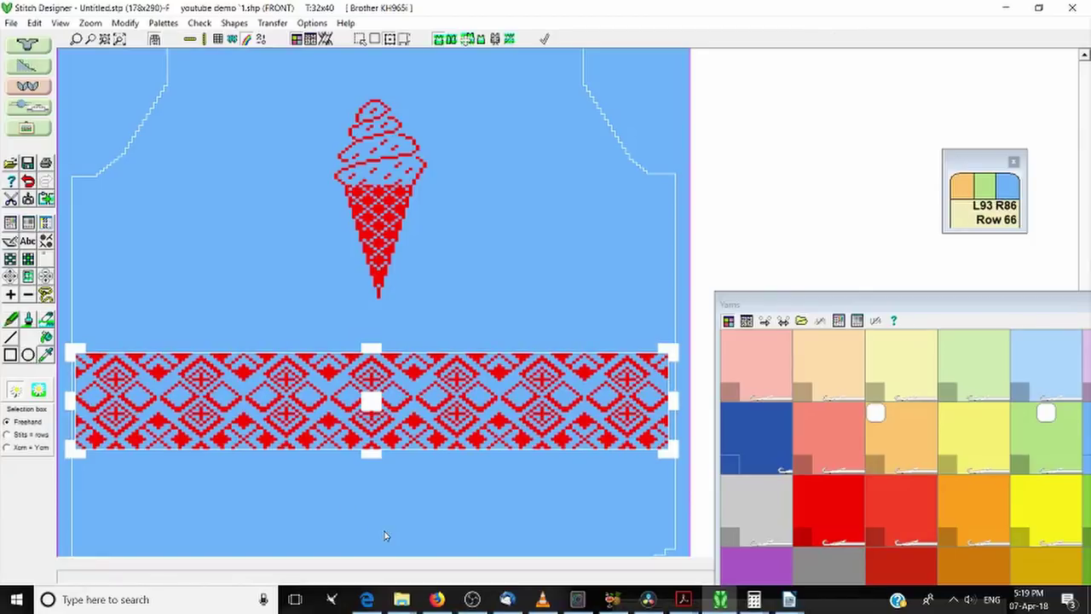
left_click(450, 534)
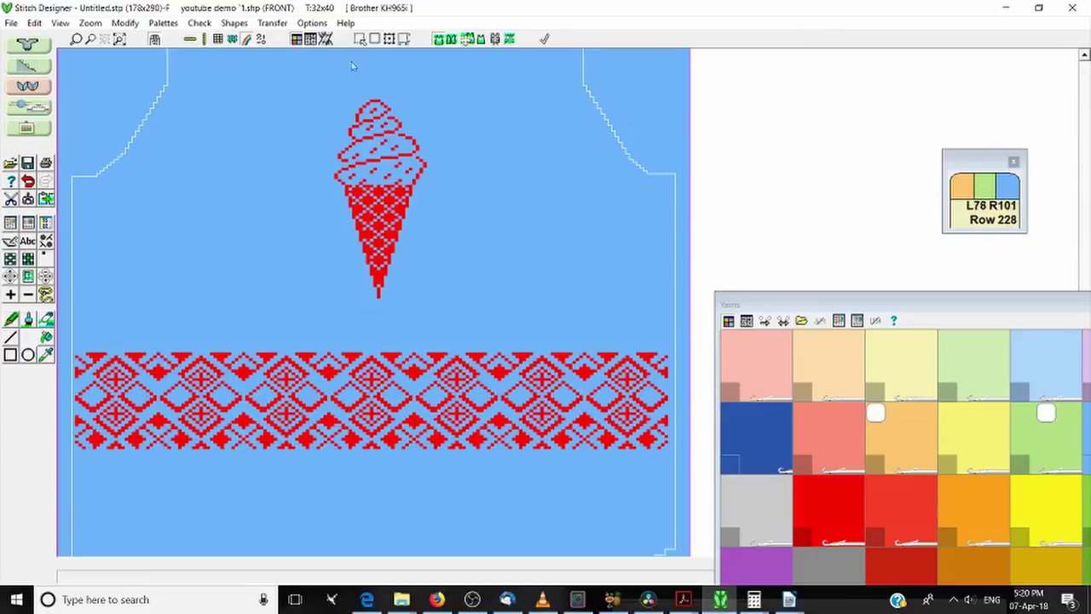
Bring back the selection box around the border, undo the border import, and redo it.
left_click(374, 39)
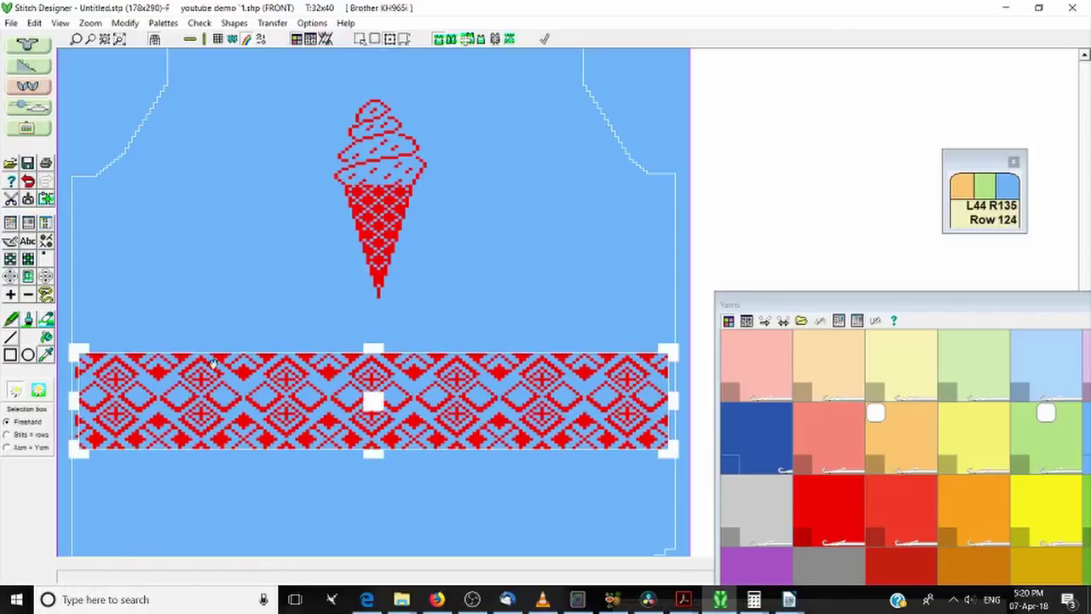
key("ctrl+z")
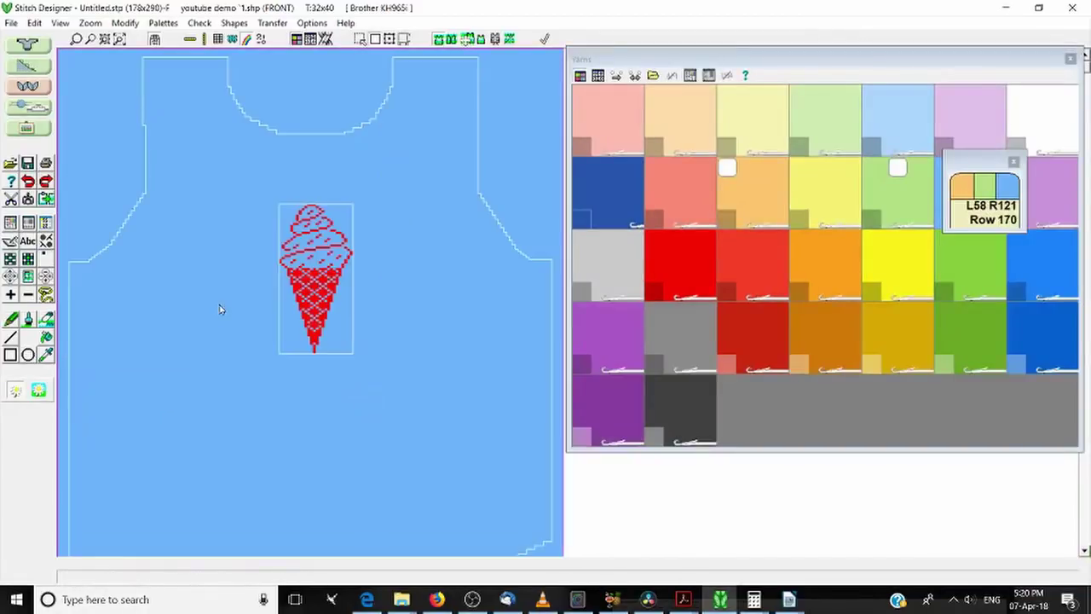
scroll(181, 385, "down", 2)
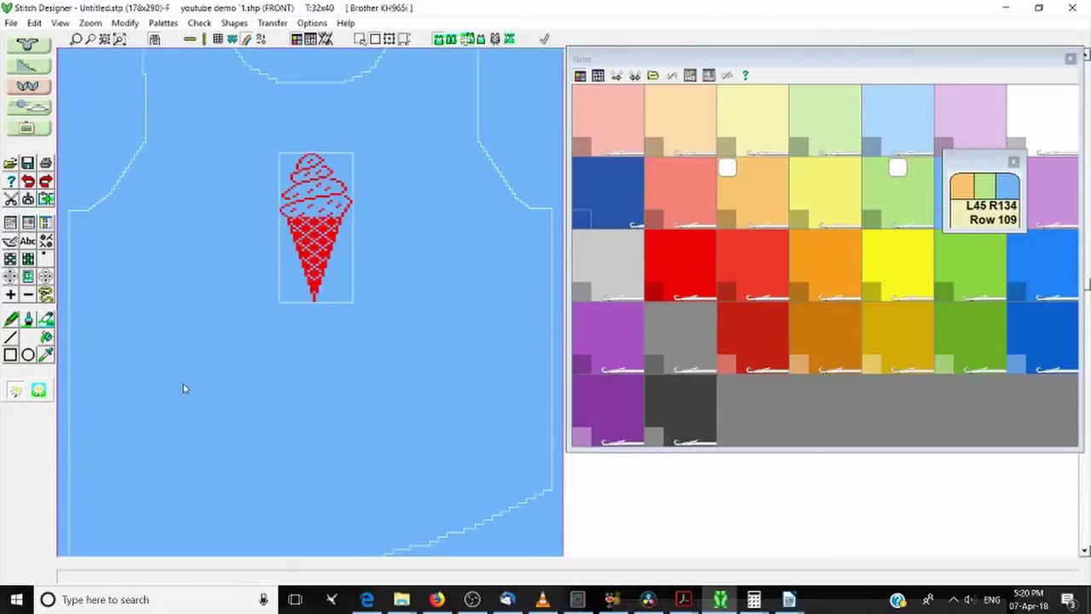
key("ctrl+y")
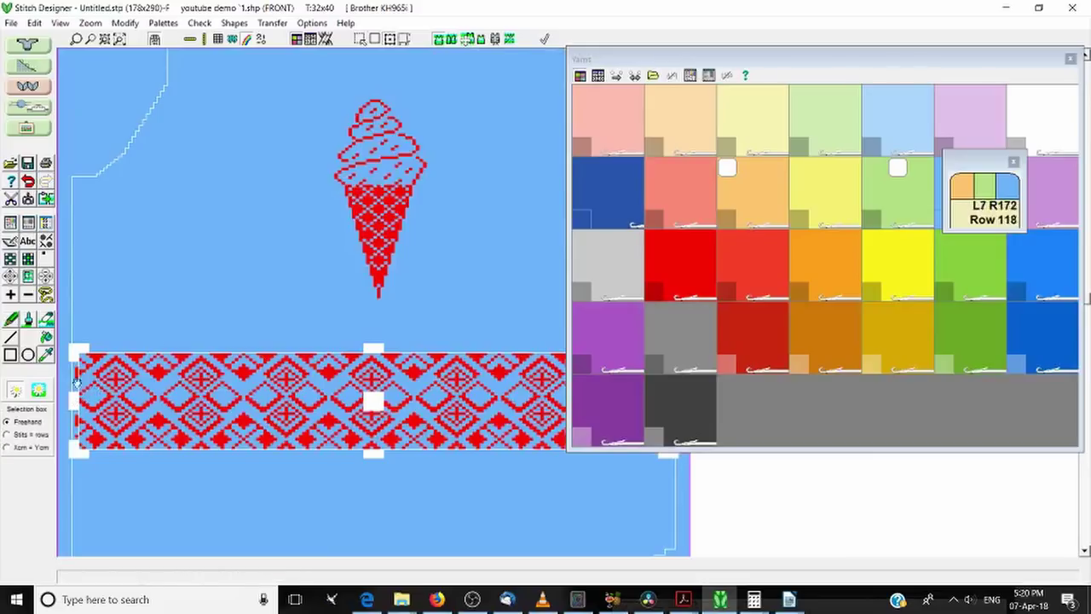
Pull the border's left edge inward, try stretching its top edge upward, and undo the whole border import.
left_click_drag(75, 398, 78, 398)
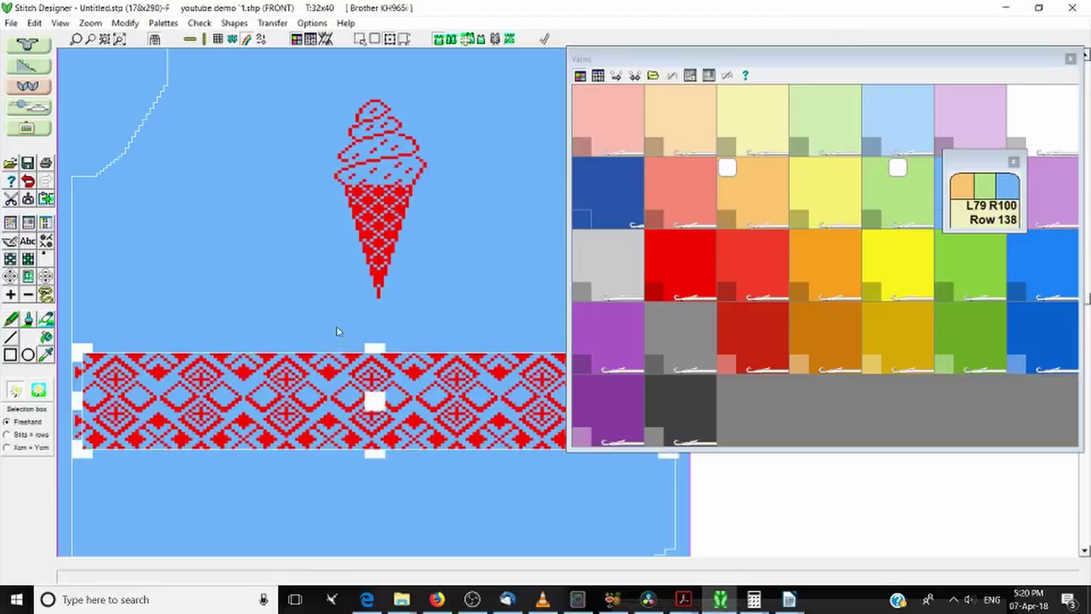
mouse_move(376, 348)
left_mouse_down()
mouse_move(362, 445)
mouse_move(395, 324)
mouse_move(384, 317)
mouse_move(385, 335)
left_mouse_up()
key("Delete")
scroll(109, 327, "down", 1)
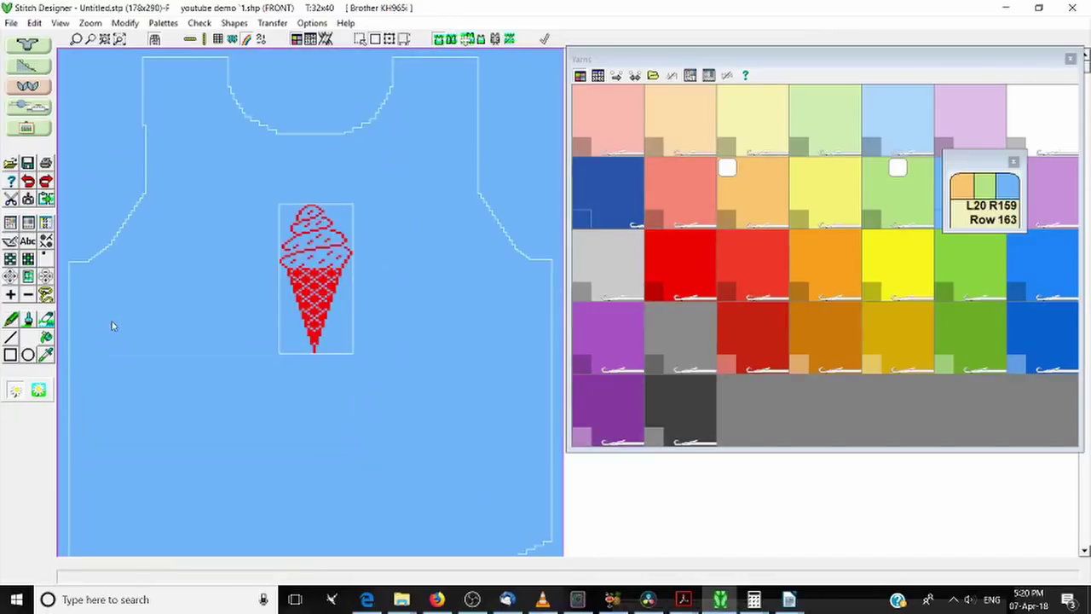
Import br-013.pat from the Brother stitch patterns as a horizontal border.
left_click(34, 23)
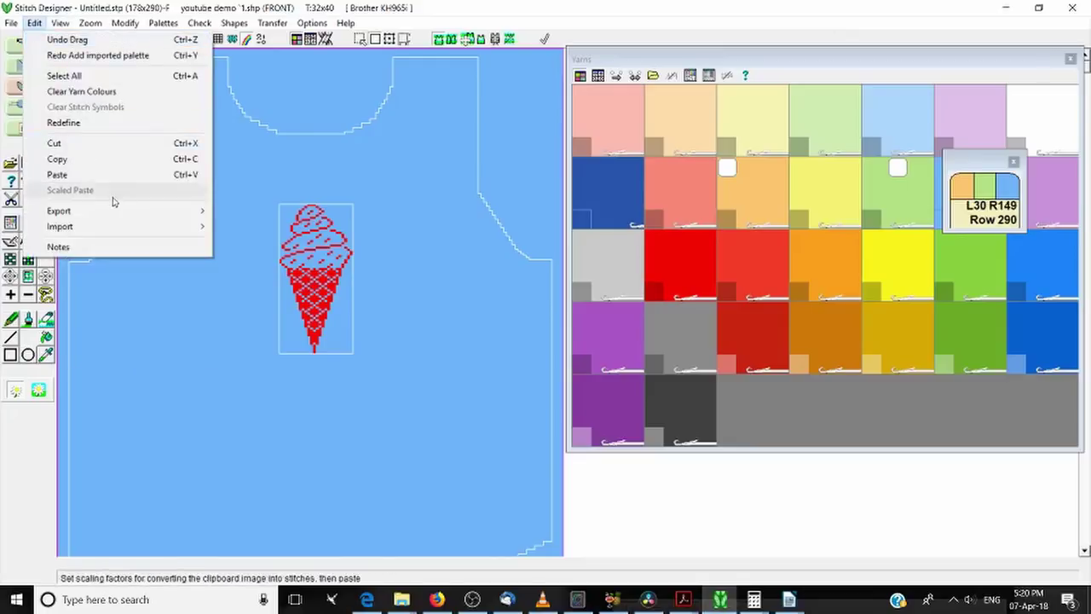
mouse_move(122, 229)
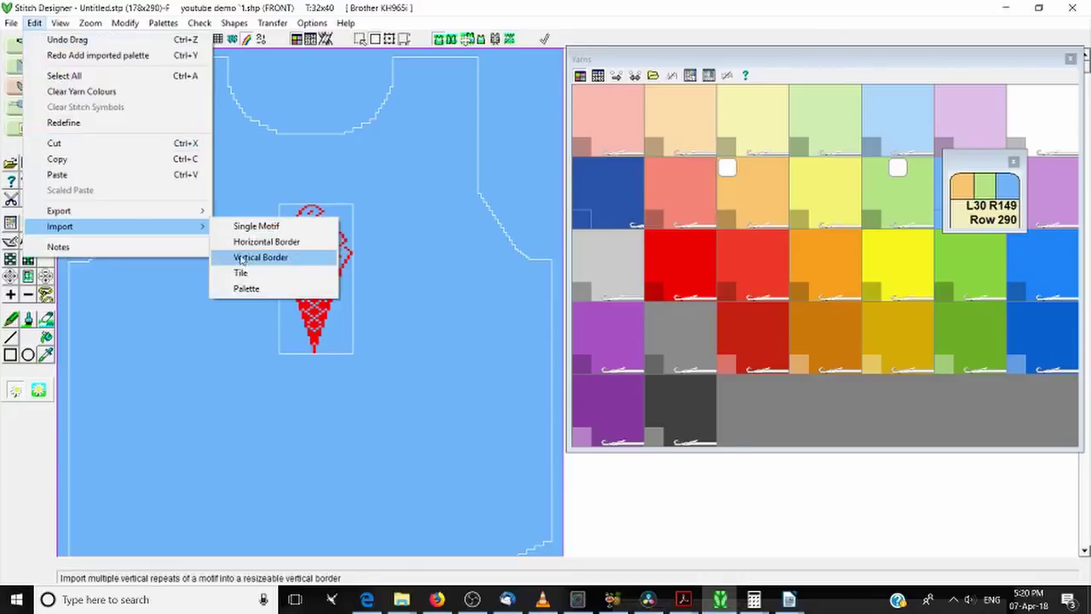
left_click(260, 241)
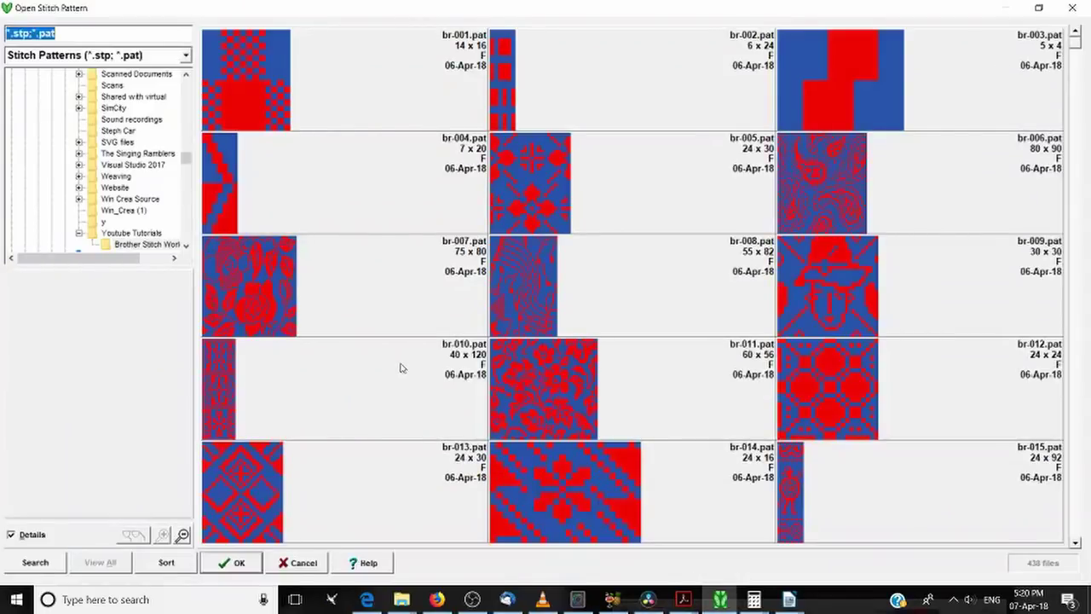
scroll(401, 367, "down", 1)
scroll(322, 418, "down", 1)
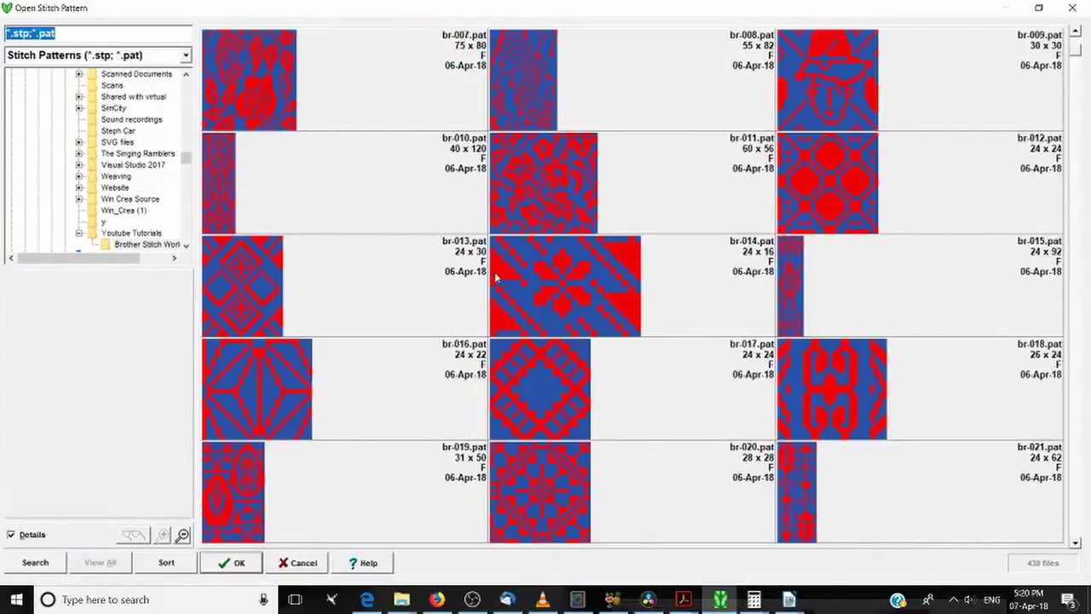
left_click(265, 294)
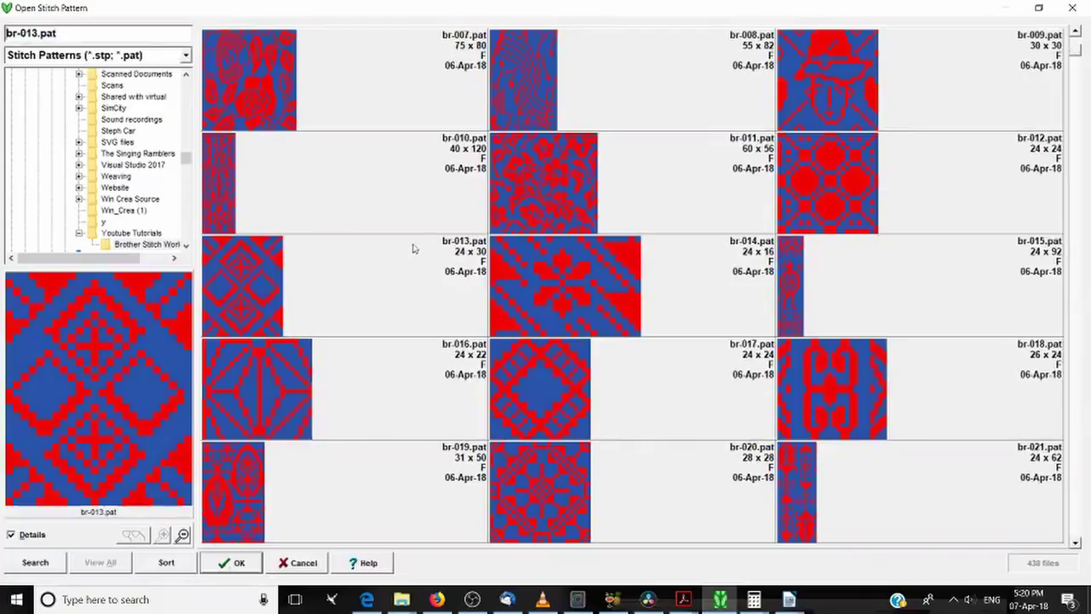
left_click(240, 563)
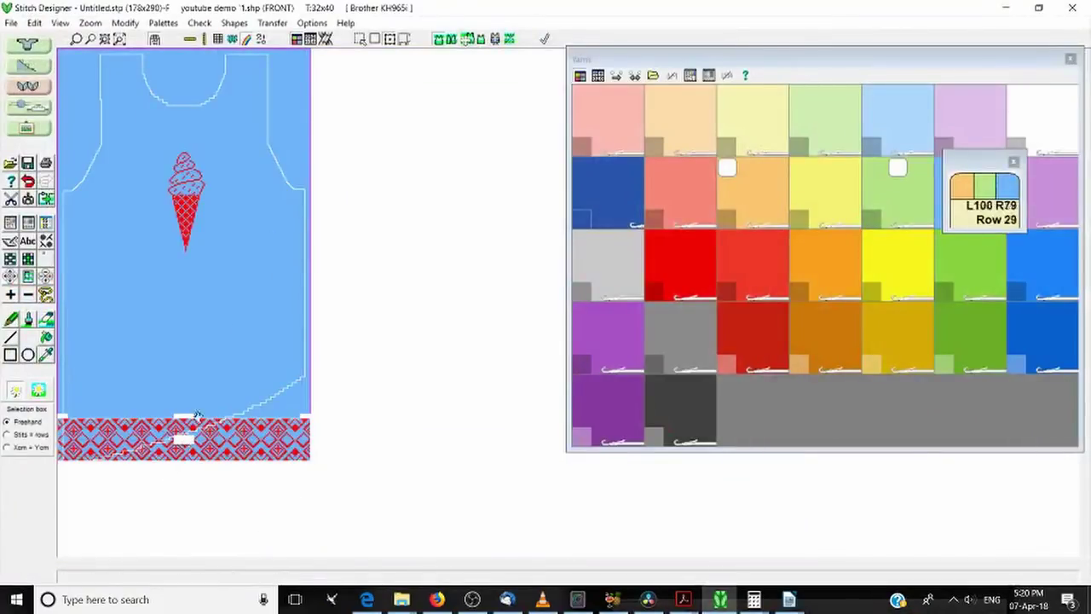
Move the imported border up from the hem so it lies across the body at rows 77 to 106.
scroll(236, 319, "up", 3)
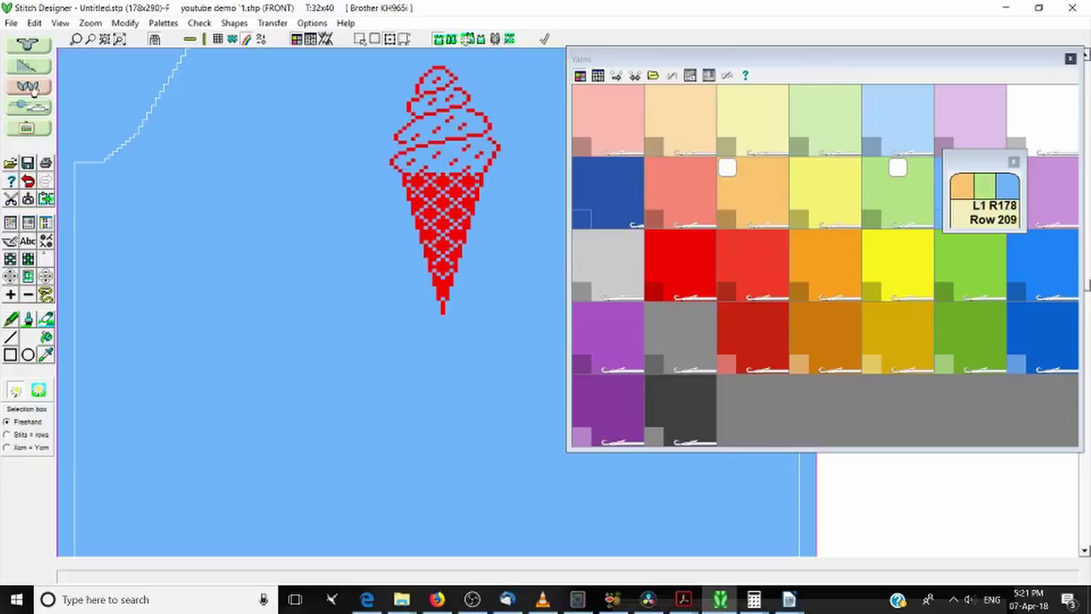
left_click(105, 43)
left_click(120, 43)
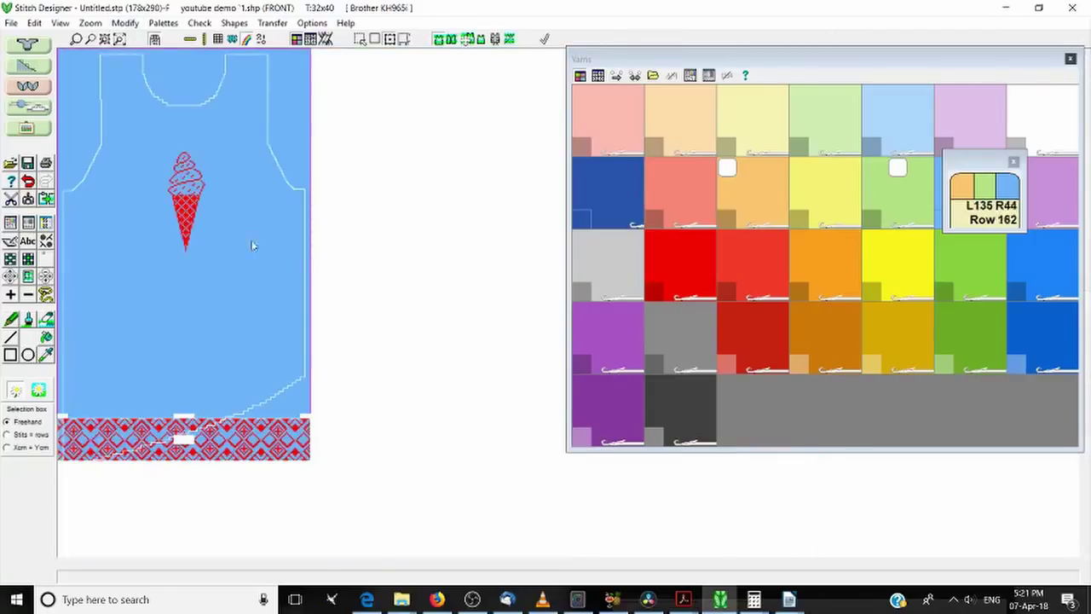
scroll(117, 458, "up", 2)
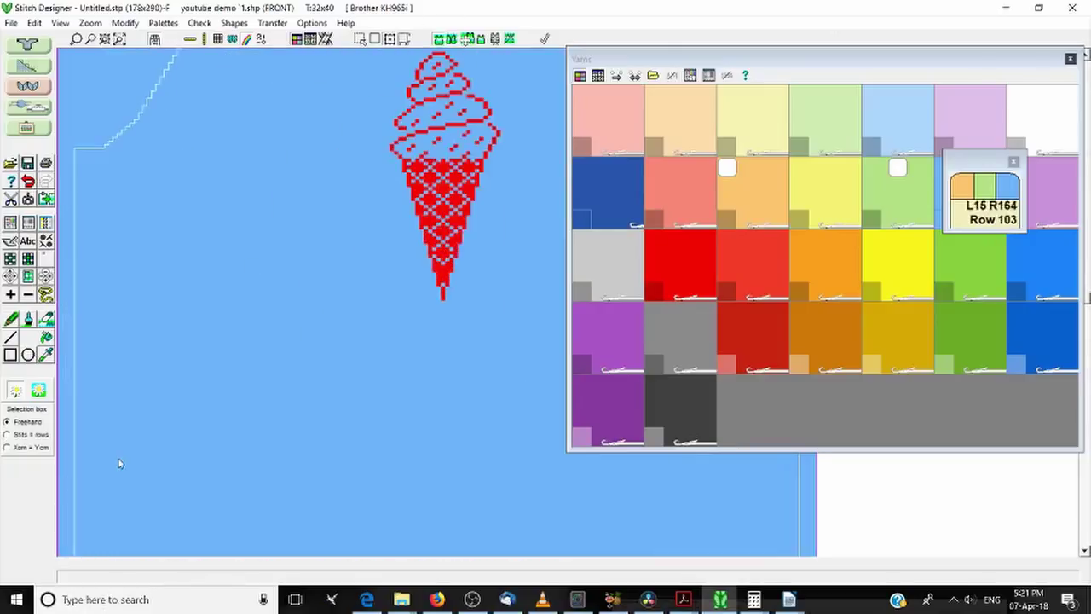
scroll(1088, 298, "down", 5)
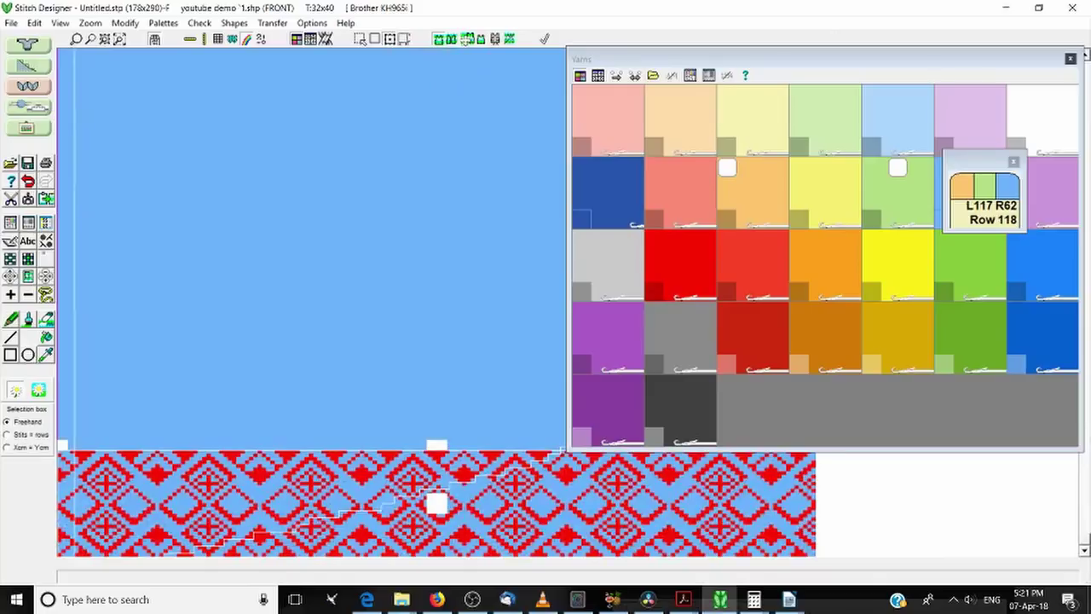
left_click_drag(432, 508, 421, 241)
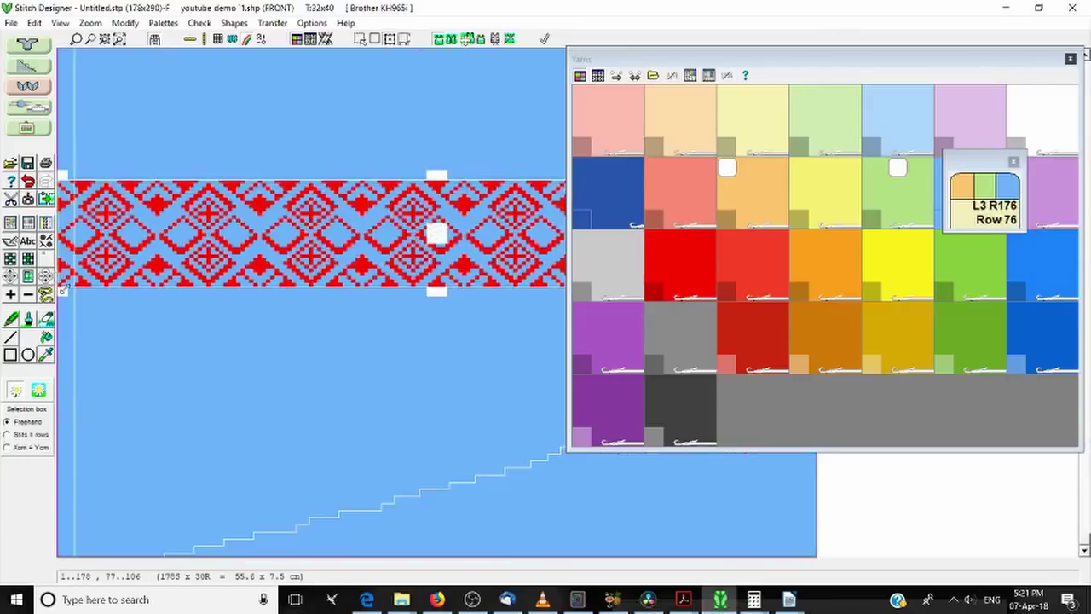
Pull both ends of the border inside the front's side edges, extend it slightly downward, and move the yarn palette out of the way.
left_click_drag(63, 292, 88, 291)
left_click_drag(925, 60, 703, 375)
left_click_drag(814, 298, 790, 298)
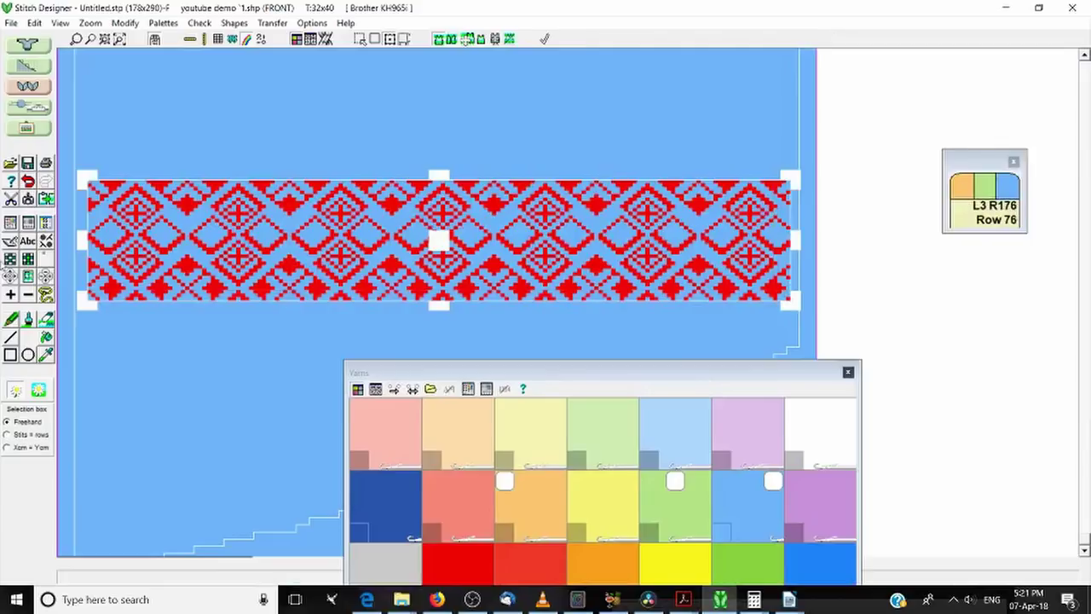
Display the stitch grid, fine-tune both ends of the border against the side edges, deselect it, and move the yarn palette clear of the front.
left_click(218, 39)
left_click_drag(76, 248, 80, 243)
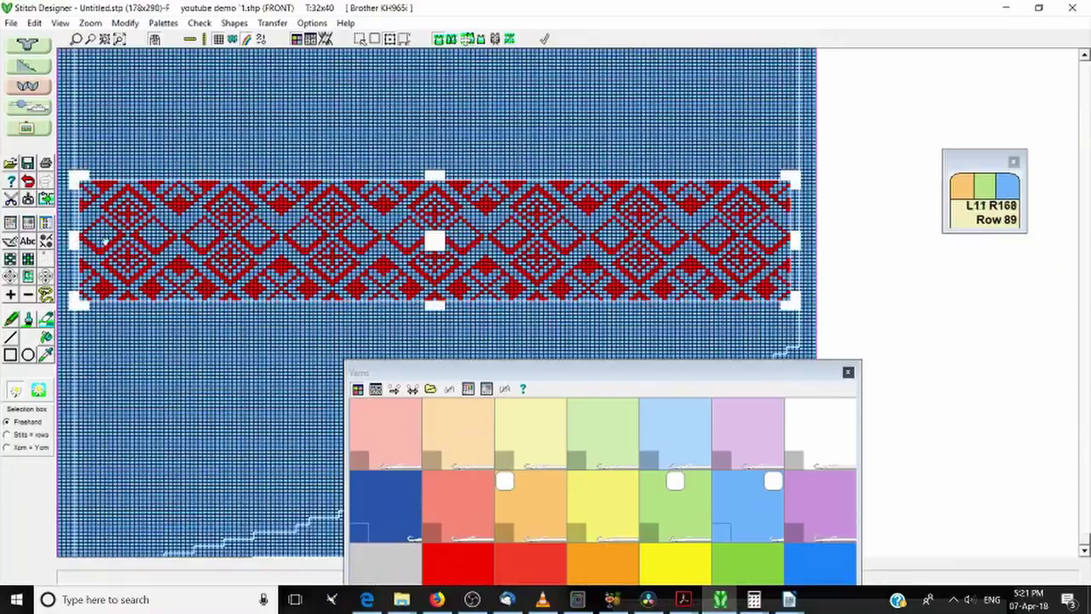
left_click_drag(801, 243, 793, 238)
left_click(881, 288)
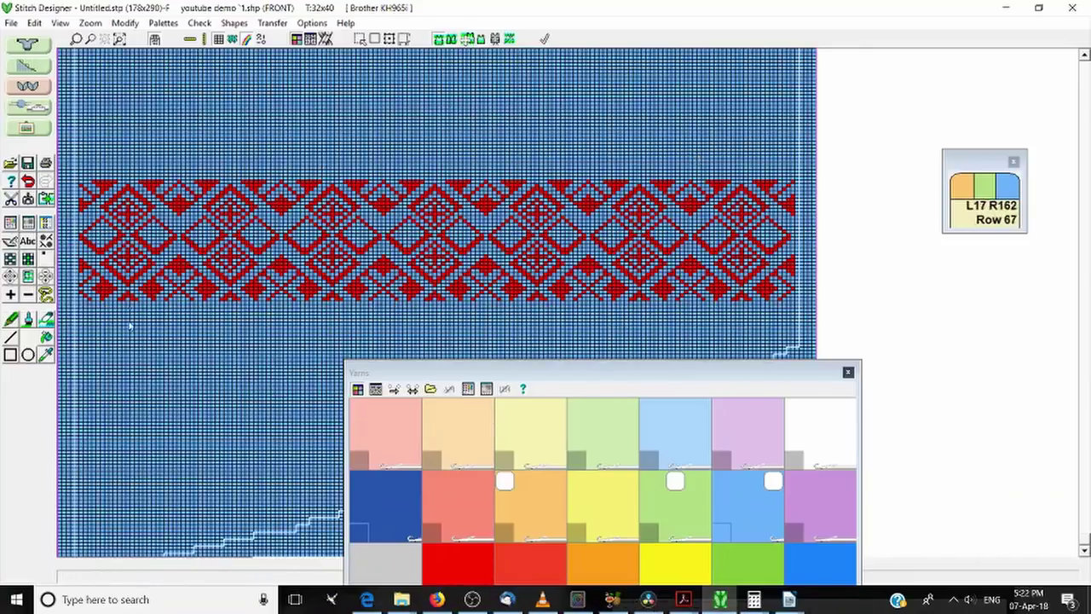
left_click_drag(774, 372, 1090, 378)
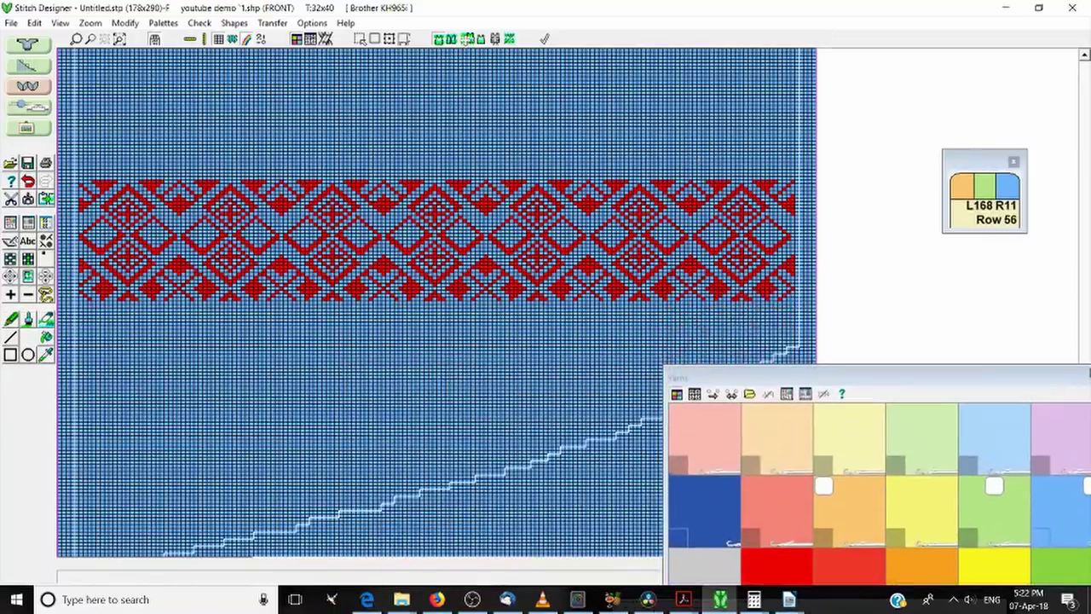
scroll(226, 243, "down", 3)
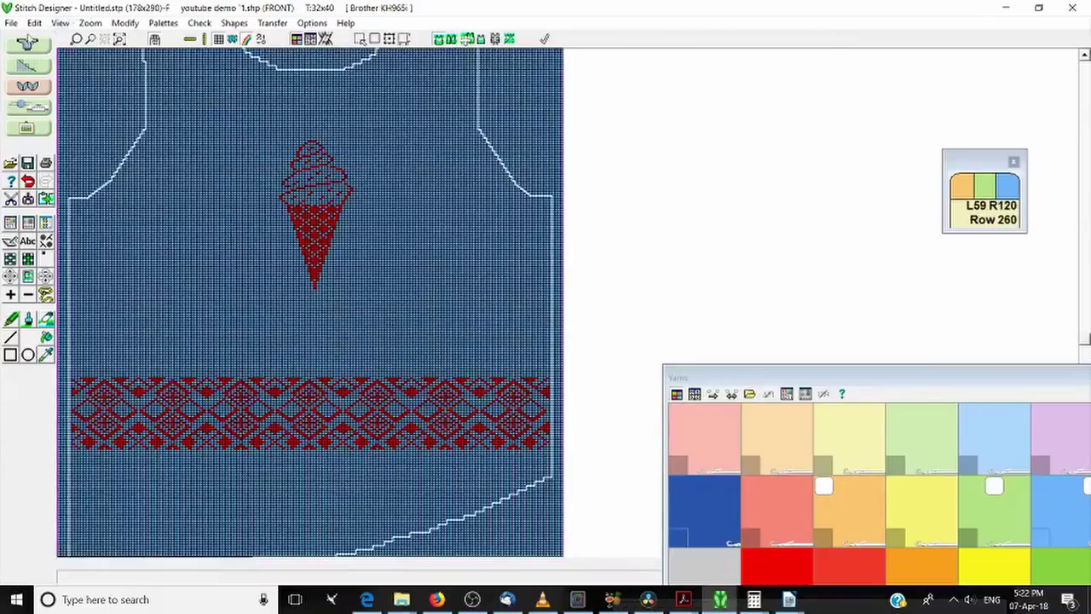
left_click(34, 23)
mouse_move(154, 232)
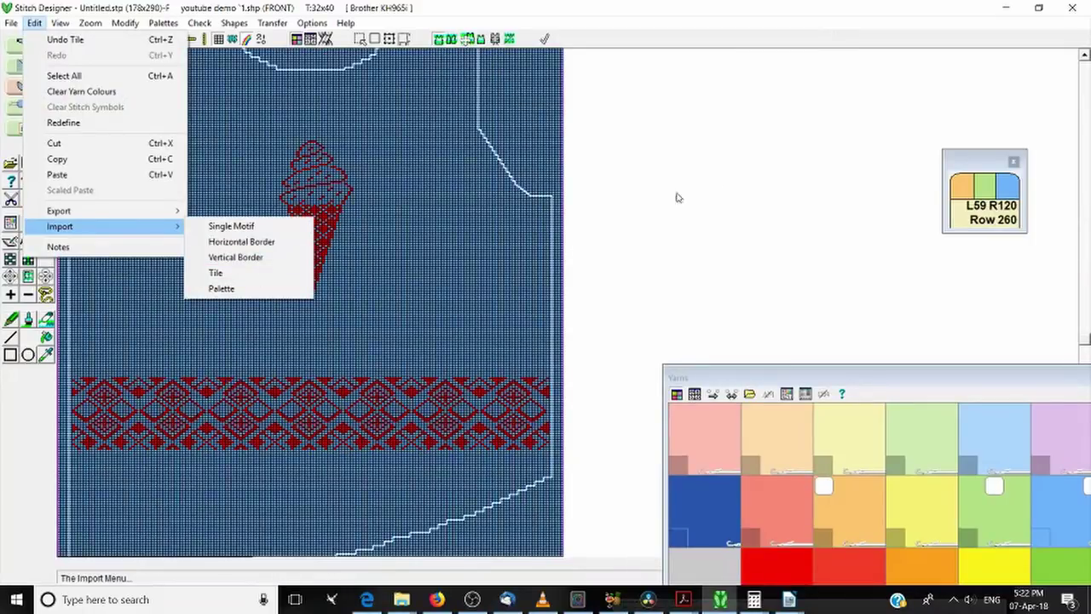
left_click(724, 179)
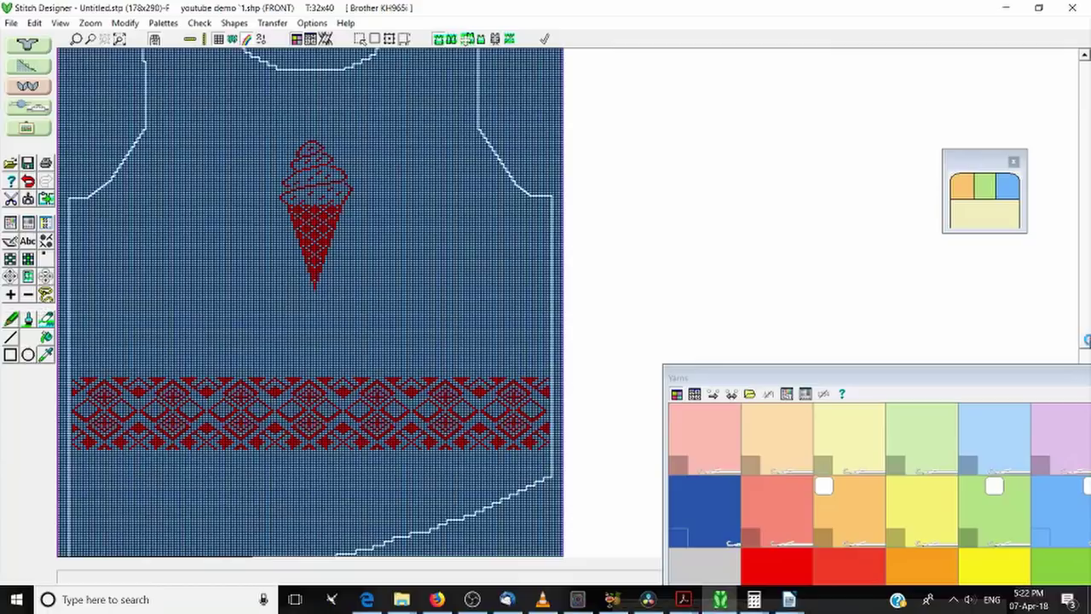
Use the tool for picking up connected shapes to move one upper diamond out of the border into the plain area above it.
scroll(458, 82, "up", 3)
scroll(509, 281, "up", 1)
scroll(509, 280, "up", 1)
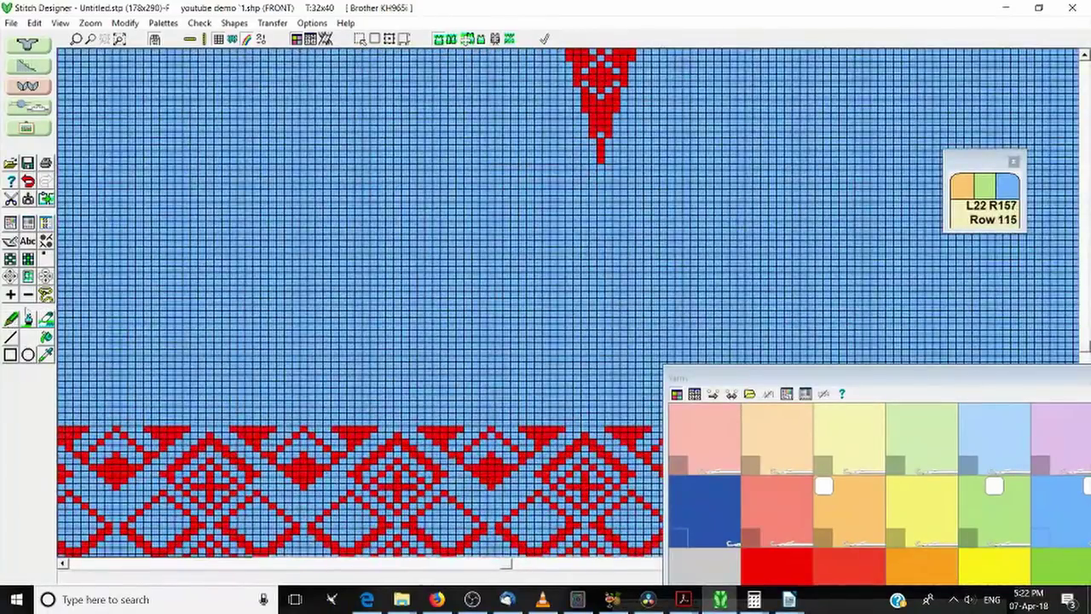
left_click(46, 293)
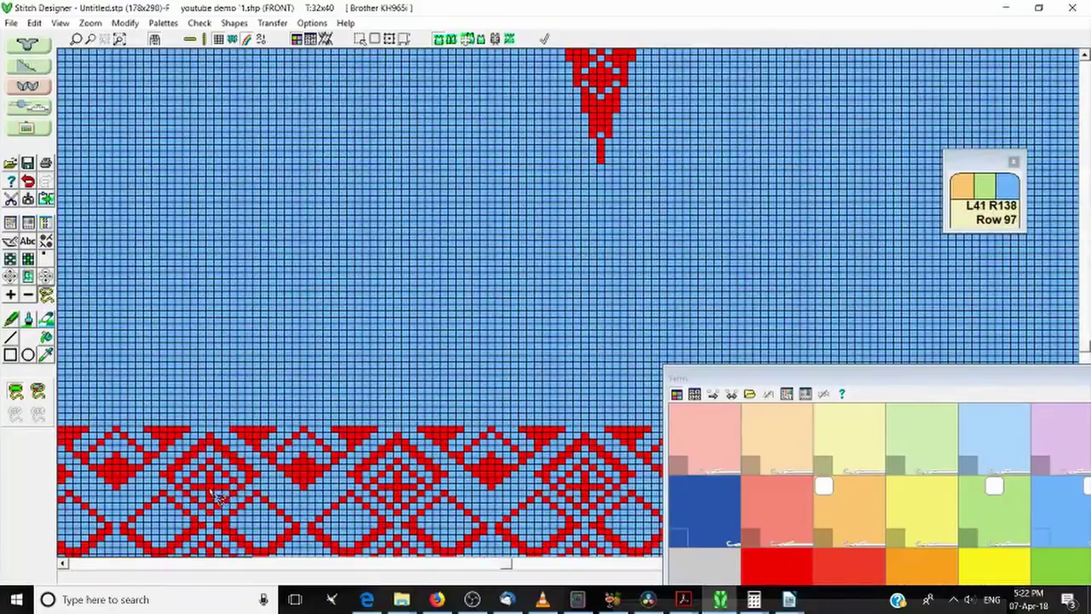
left_click_drag(218, 498, 253, 334)
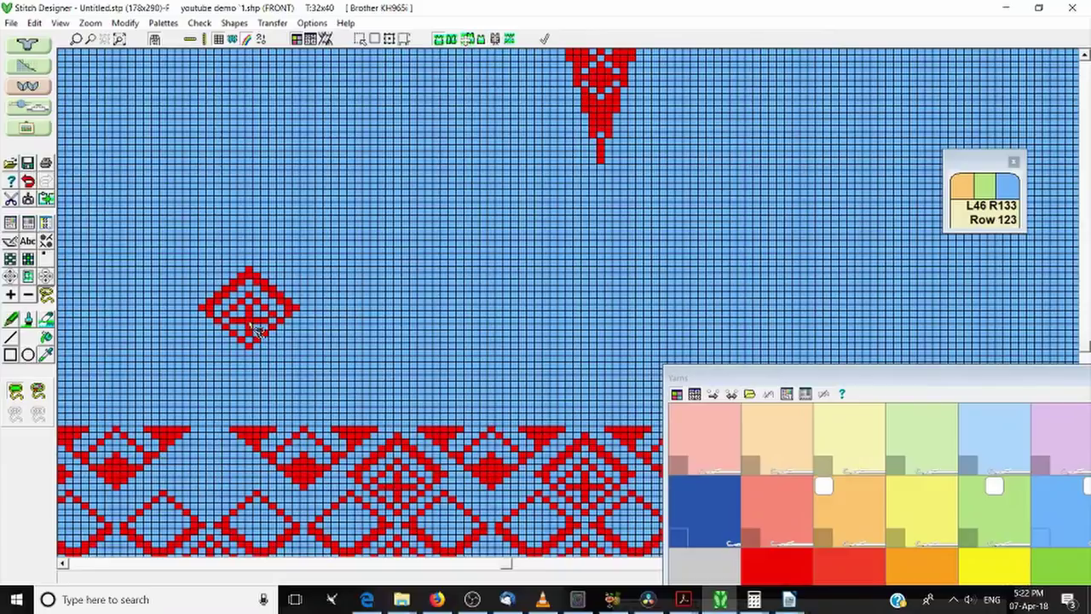
Place three copies of the diamond in the plain area between the border and the ice-cream motif.
left_click_drag(256, 332, 363, 268)
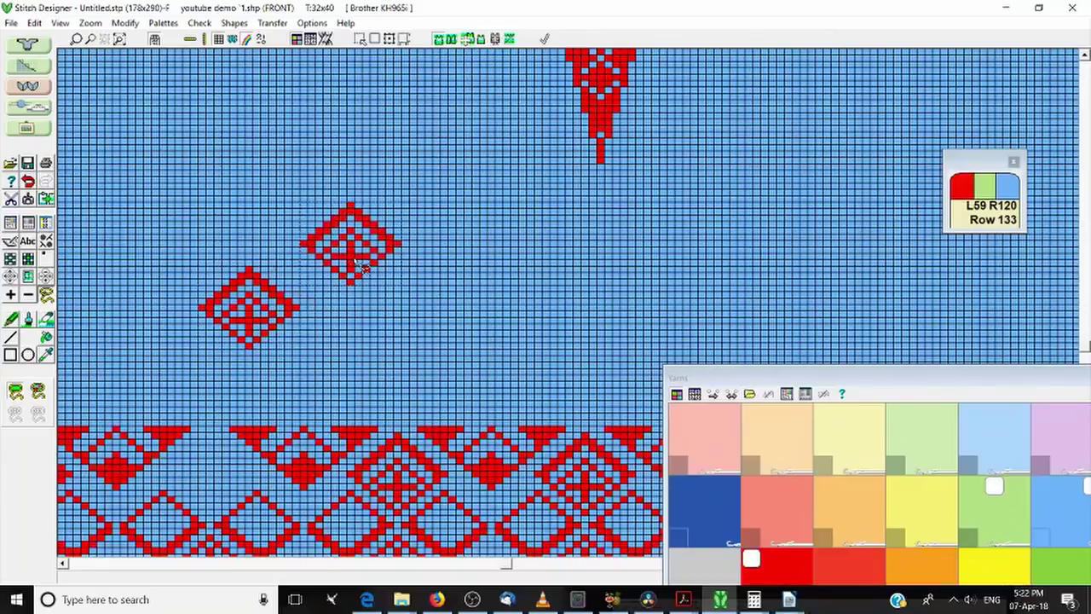
left_click(358, 351)
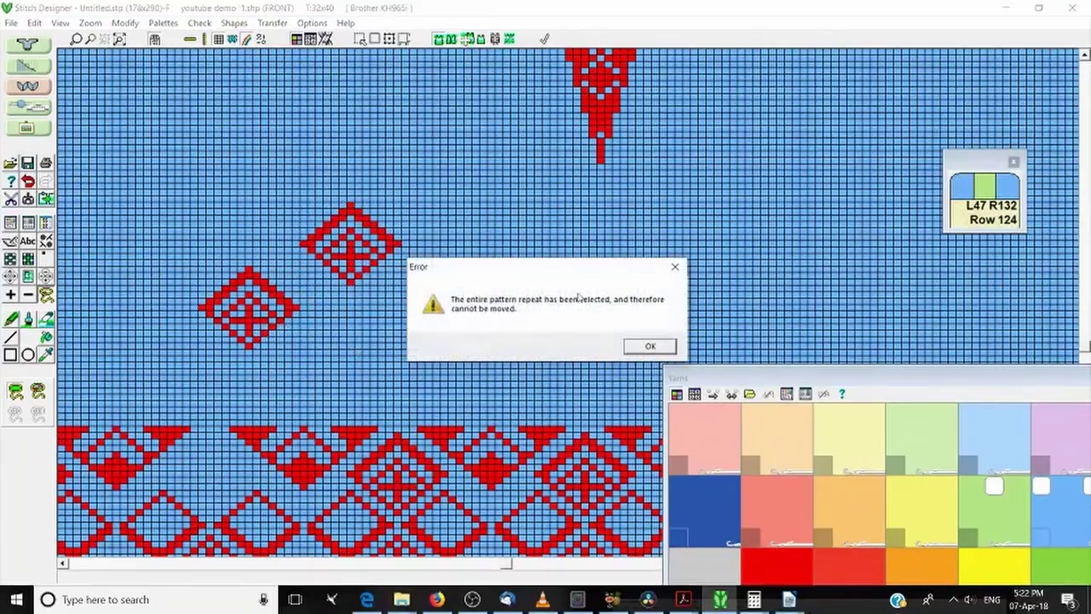
left_click(658, 348)
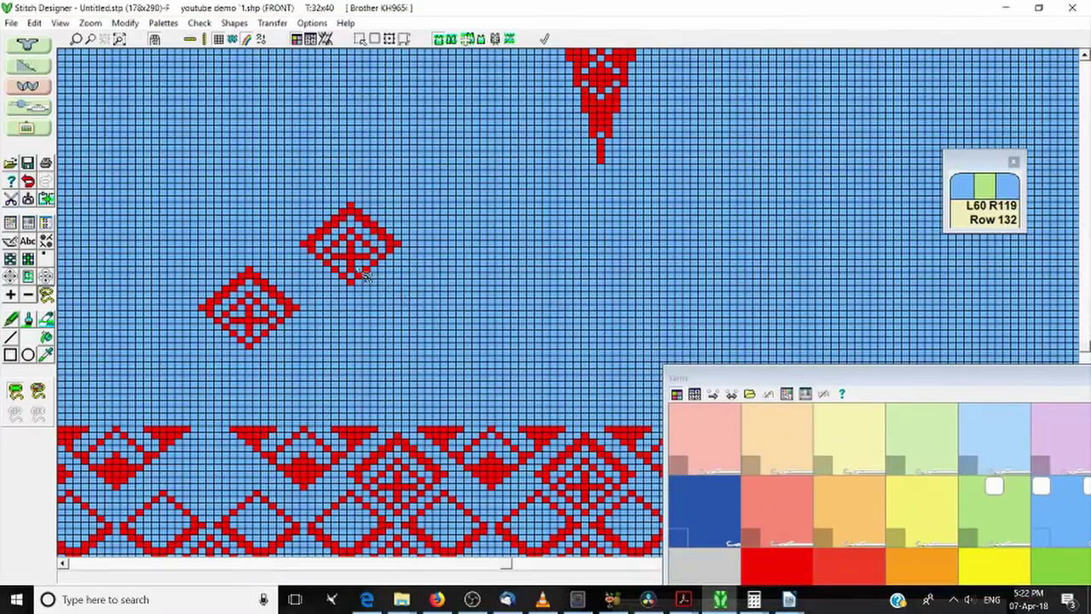
left_click_drag(361, 266, 363, 365)
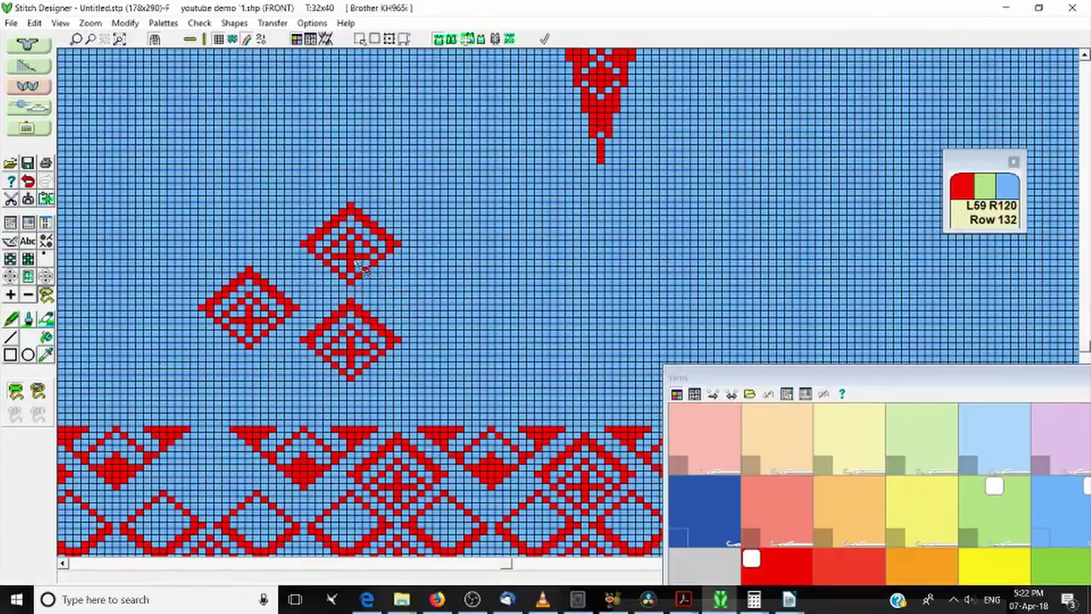
left_click_drag(365, 270, 452, 326)
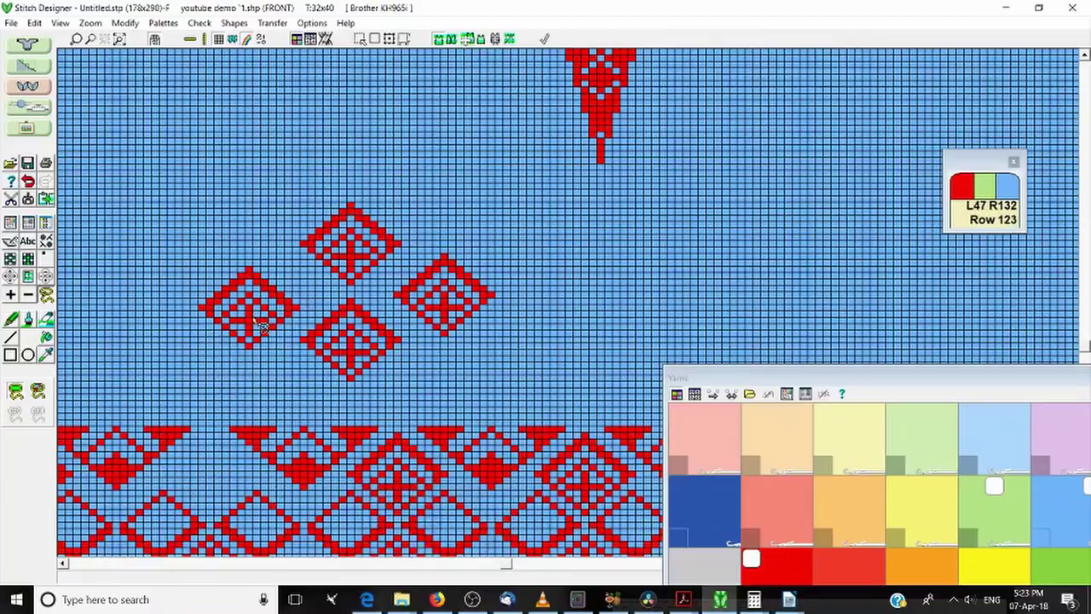
Move the leftmost diamond further left and up, and flip it vertically.
mouse_move(258, 334)
left_mouse_down()
mouse_move(220, 226)
mouse_move(204, 339)
left_mouse_up()
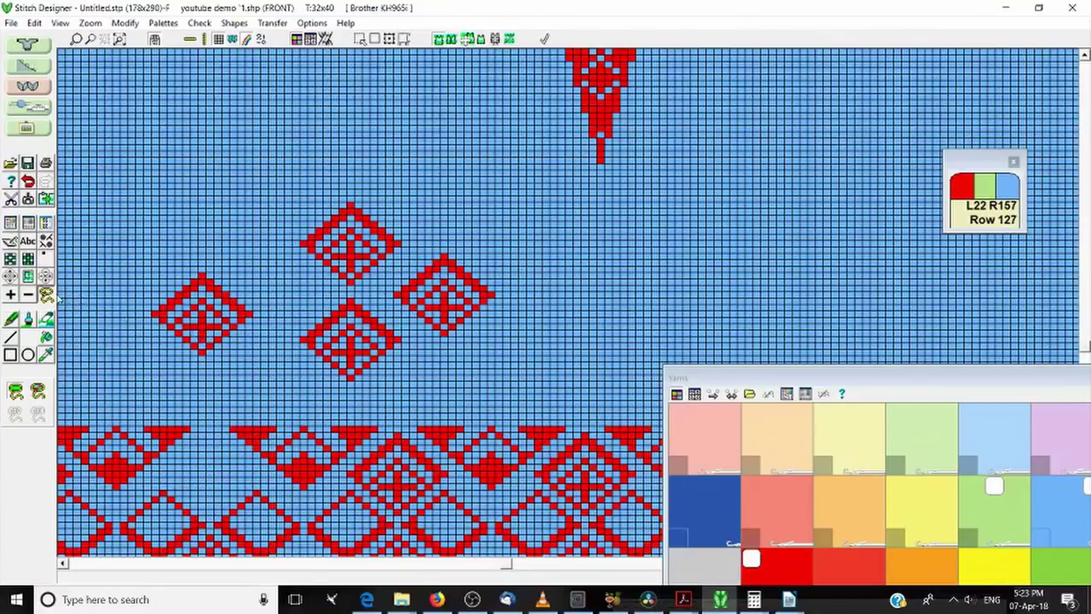
left_click_drag(207, 339, 223, 241)
key("v")
key("v")
key("v")
key("v")
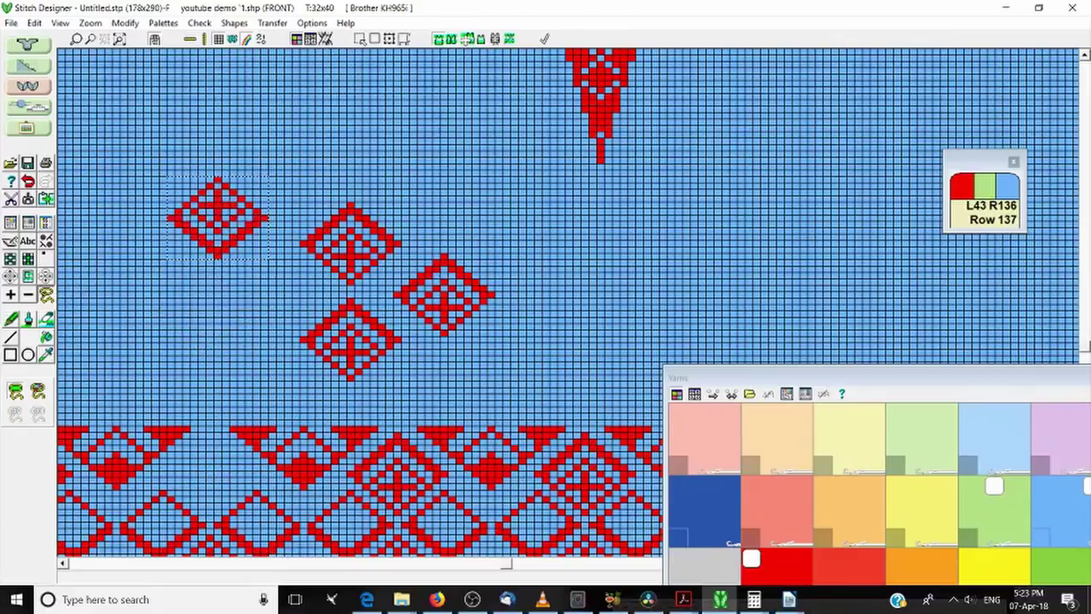
key("v")
key("v")
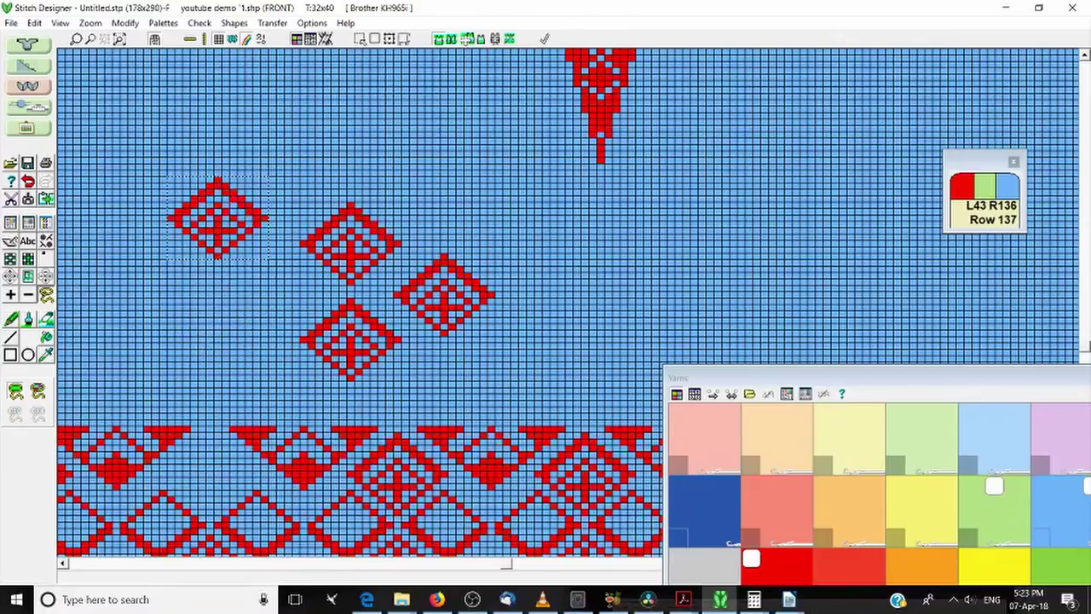
key("Escape")
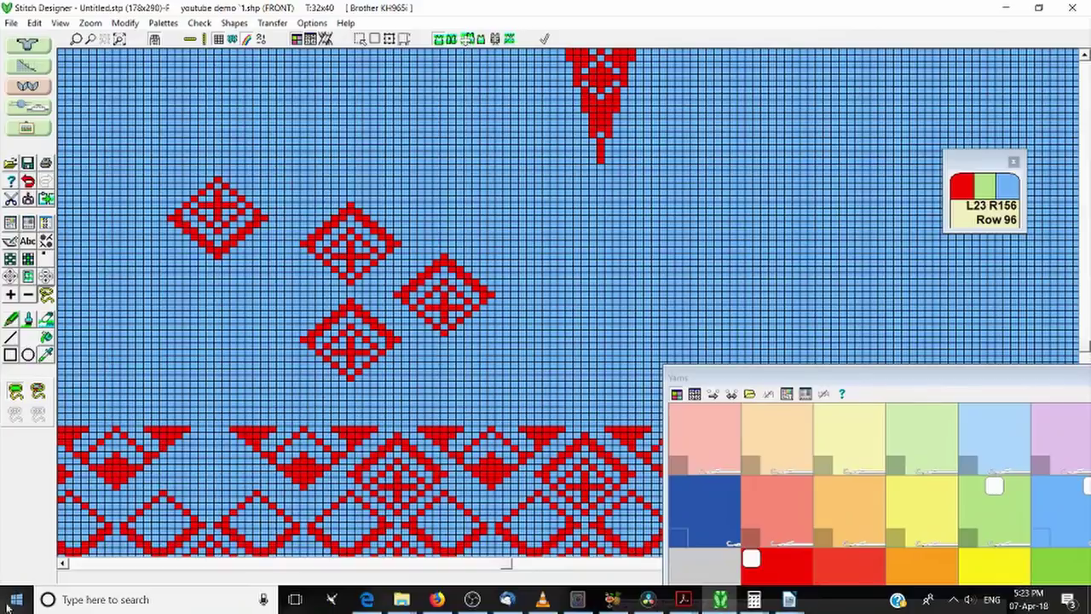
Load br-025.pat from the Brother stitch patterns as the repeating pattern to paint with.
scroll(282, 294, "down", 2)
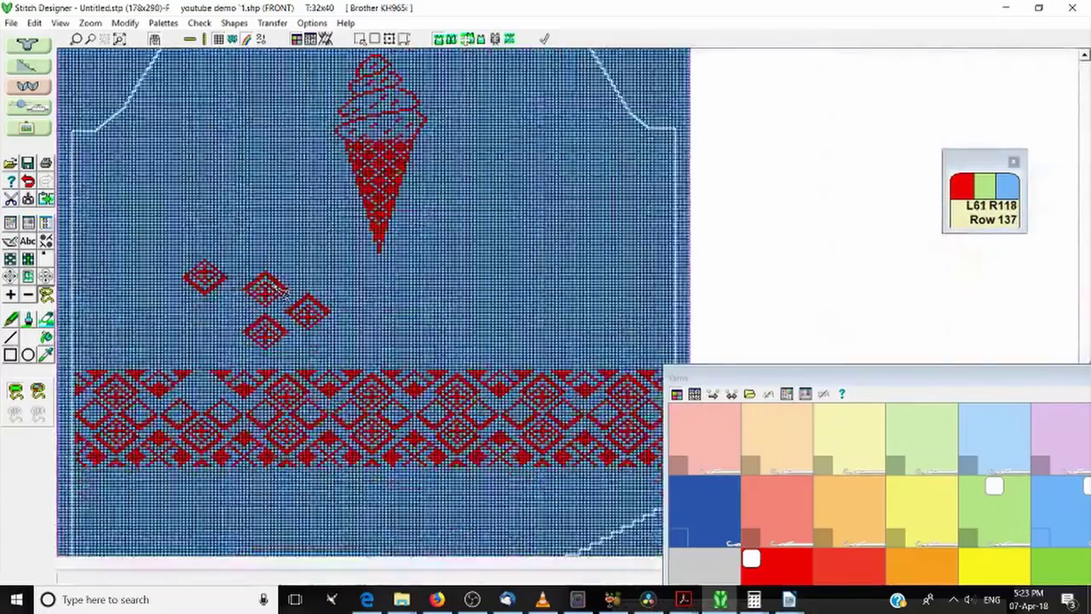
scroll(280, 292, "down", 1)
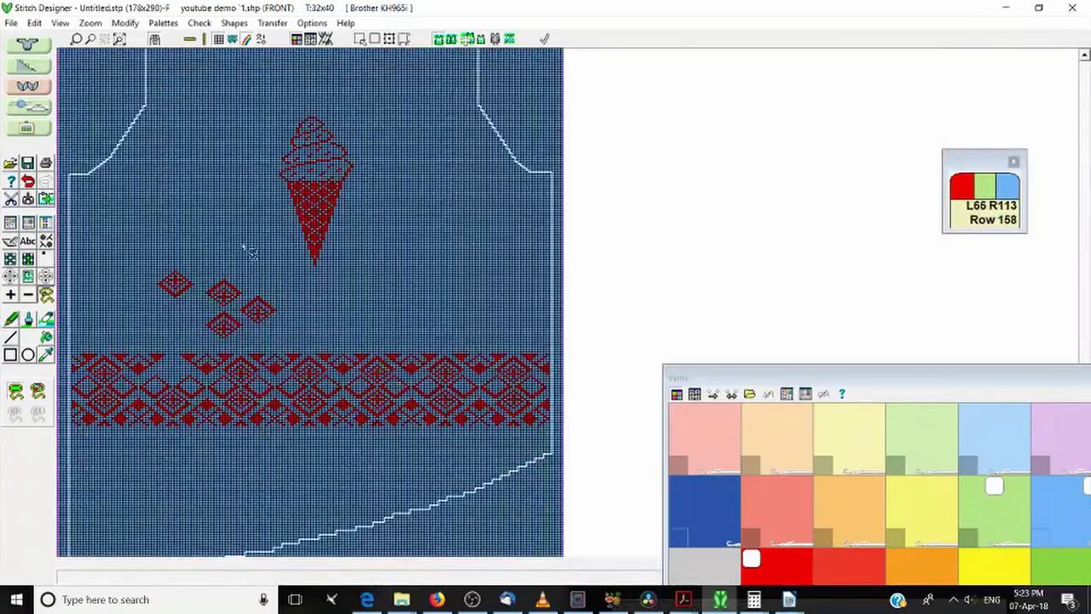
scroll(247, 246, "up", 3)
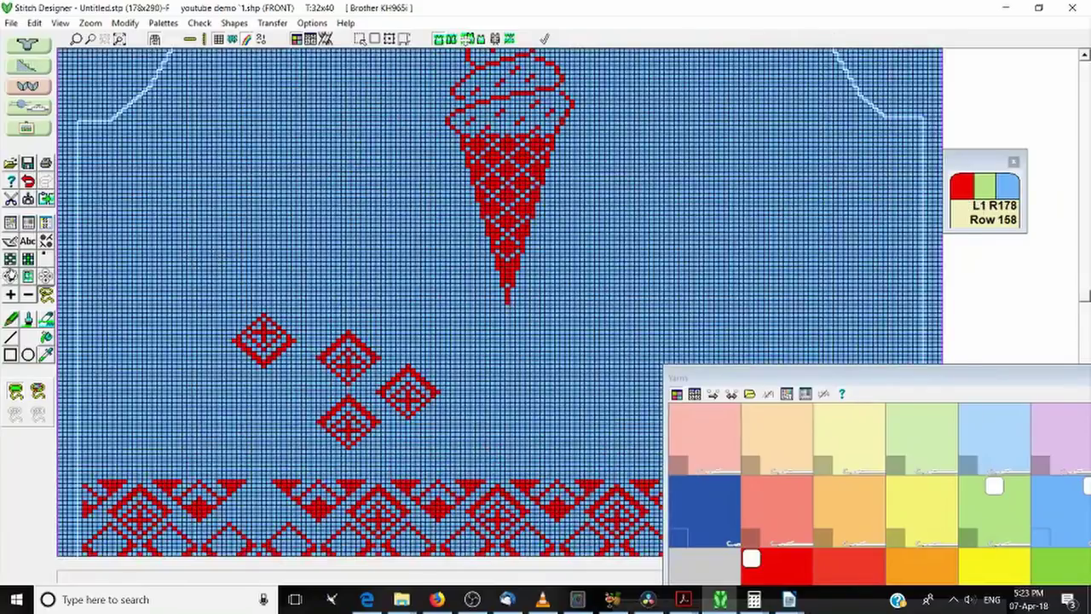
left_click(34, 263)
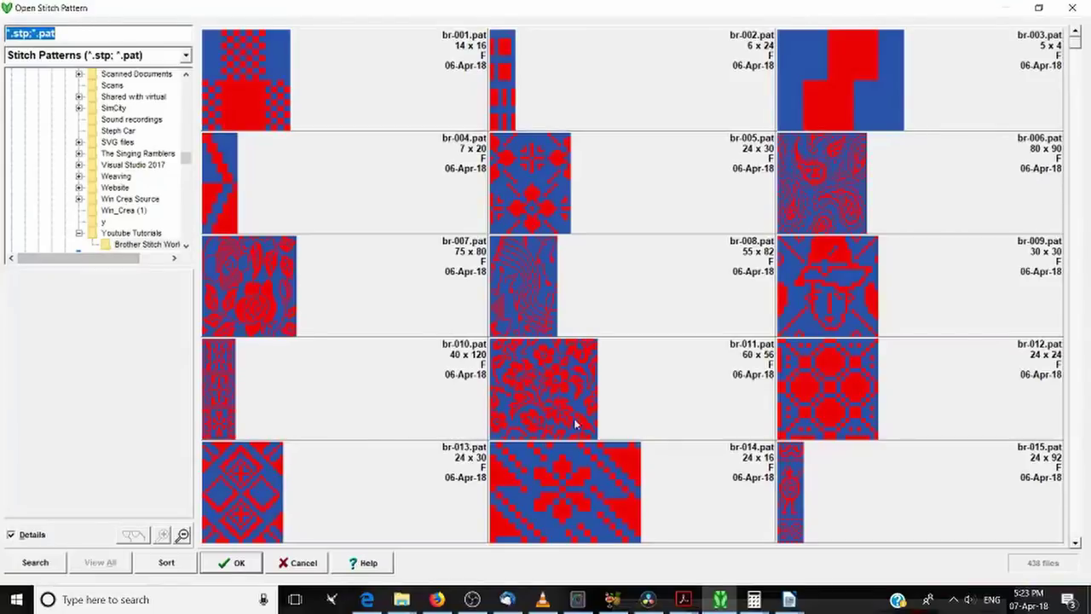
scroll(585, 367, "down", 7)
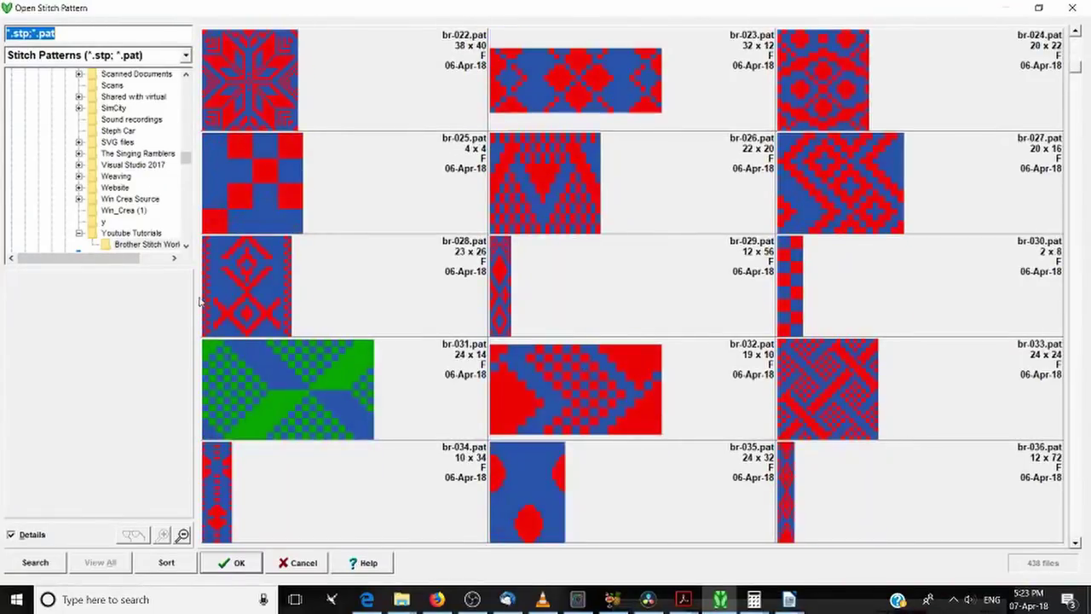
left_click(270, 161)
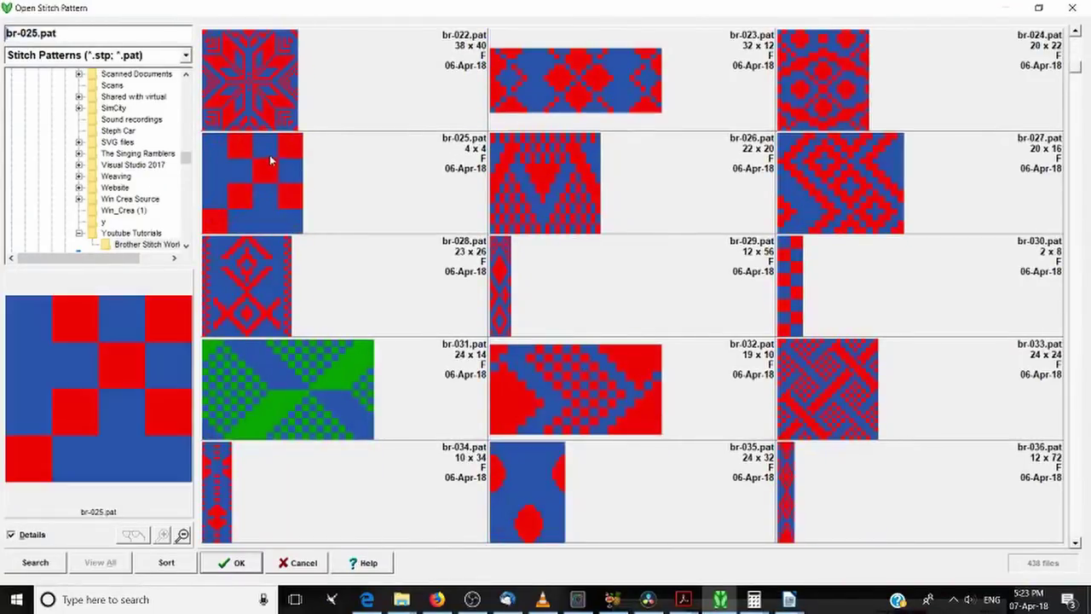
left_click(239, 565)
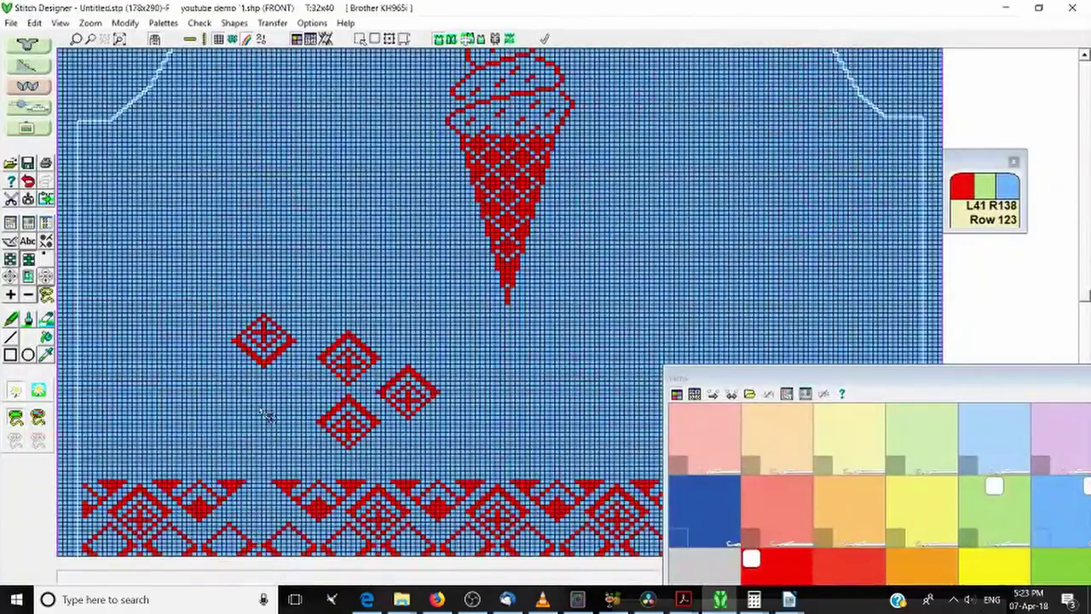
Crop the stitch pattern to the outer limits of the front piece's outline.
left_click(28, 278)
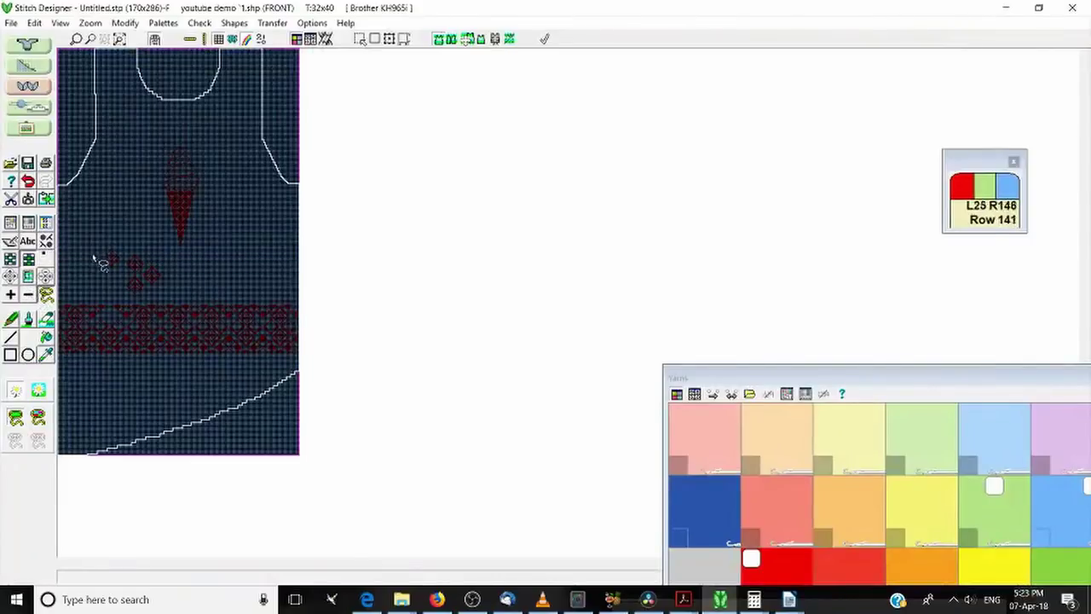
left_click(83, 45)
left_click(84, 46)
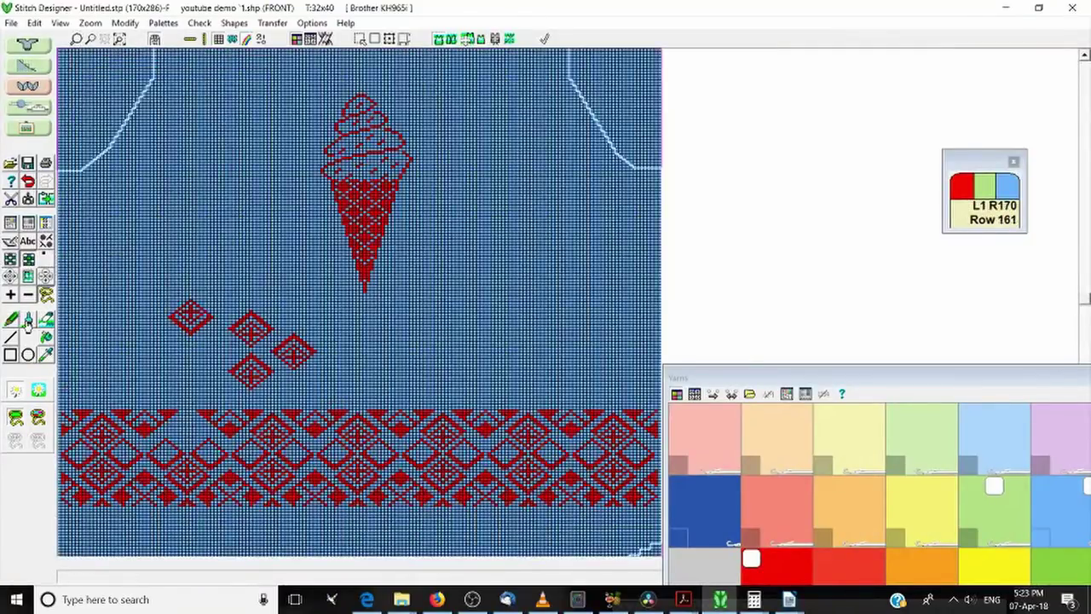
Use a large brush to paint a big slanted oval of the loaded pattern left of the ice-cream motif, above the diamonds.
left_click(28, 324)
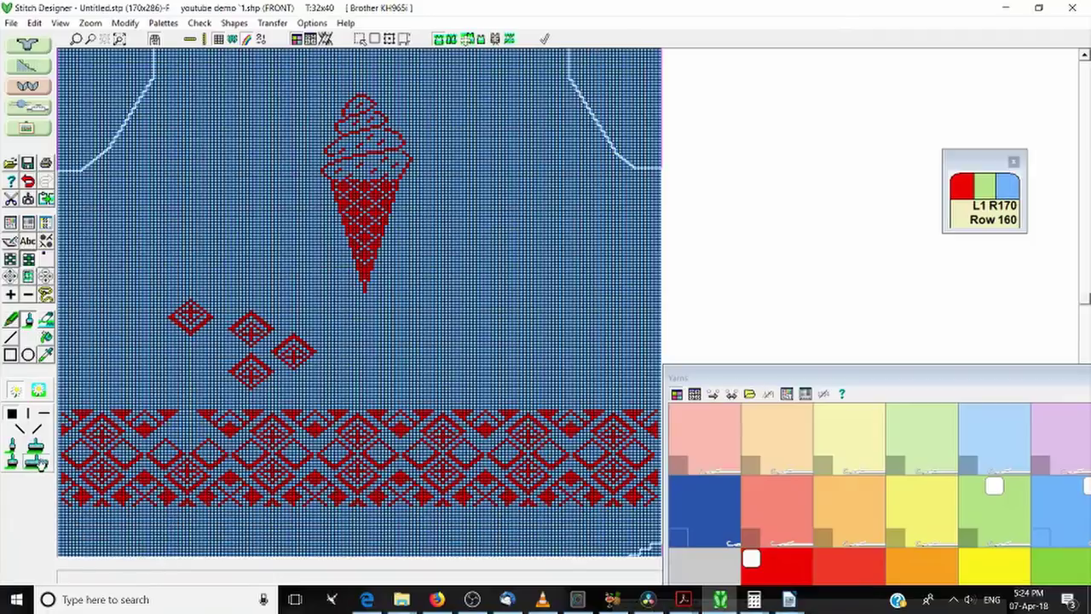
mouse_move(155, 239)
left_mouse_down()
mouse_move(277, 102)
mouse_move(256, 166)
mouse_move(184, 260)
mouse_move(230, 213)
mouse_move(285, 89)
mouse_move(273, 218)
mouse_move(192, 285)
mouse_move(239, 264)
left_mouse_up()
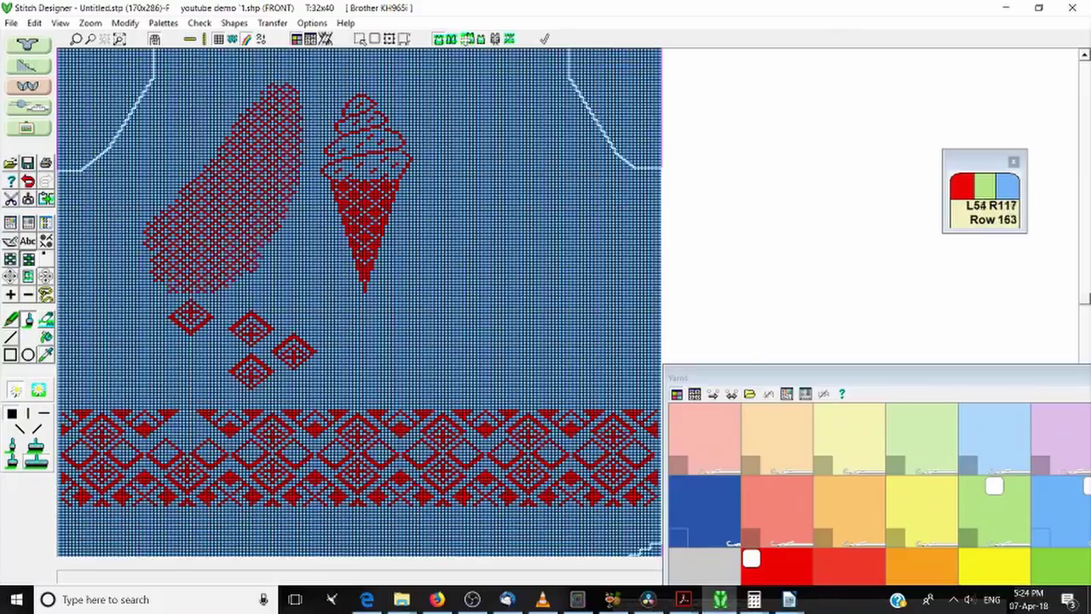
mouse_move(302, 145)
left_mouse_down()
mouse_move(294, 81)
mouse_move(226, 98)
mouse_move(127, 251)
mouse_move(140, 205)
mouse_move(183, 137)
mouse_move(251, 72)
mouse_move(196, 102)
mouse_move(128, 205)
mouse_move(128, 273)
mouse_move(162, 285)
left_mouse_up()
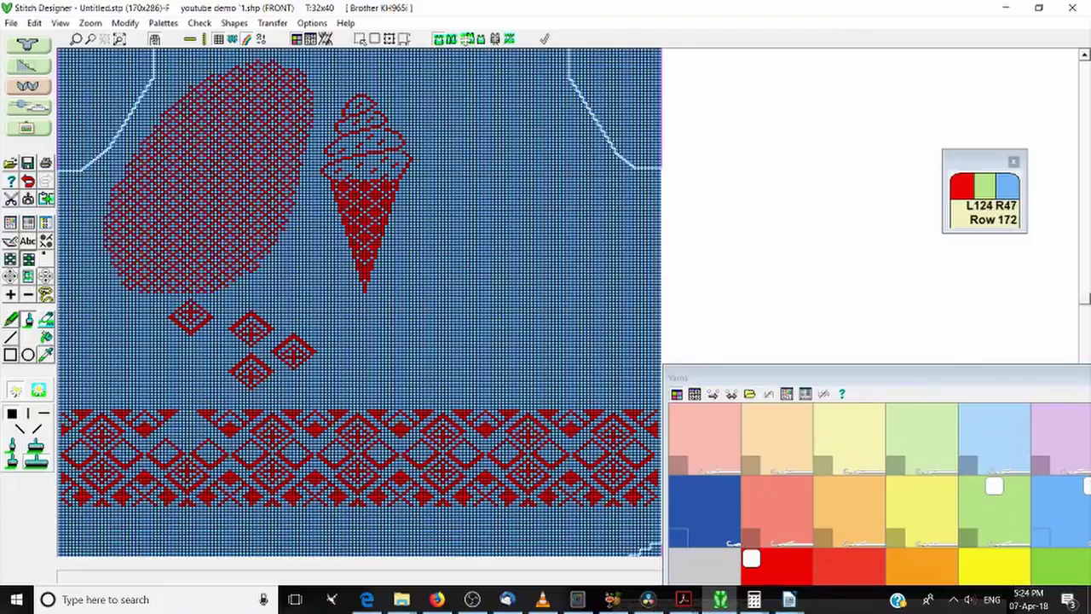
Paint a heart shape filled with the loaded pattern right of the ice-cream motif, above the border.
mouse_move(481, 300)
left_mouse_down()
mouse_move(509, 242)
mouse_move(545, 233)
mouse_move(560, 278)
mouse_move(591, 225)
mouse_move(625, 267)
mouse_move(612, 324)
mouse_move(572, 386)
mouse_move(493, 290)
left_mouse_up()
mouse_move(529, 243)
left_mouse_down()
mouse_move(516, 299)
mouse_move(504, 294)
mouse_move(569, 286)
mouse_move(575, 264)
left_mouse_up()
left_click_drag(579, 336, 593, 248)
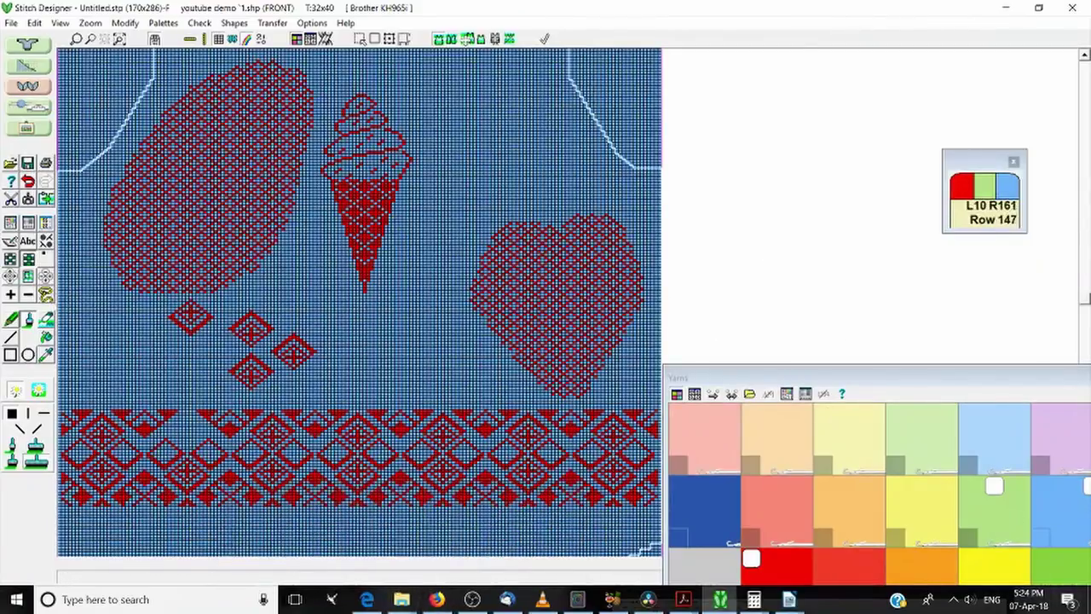
scroll(418, 239, "down", 2)
scroll(424, 229, "down", 1)
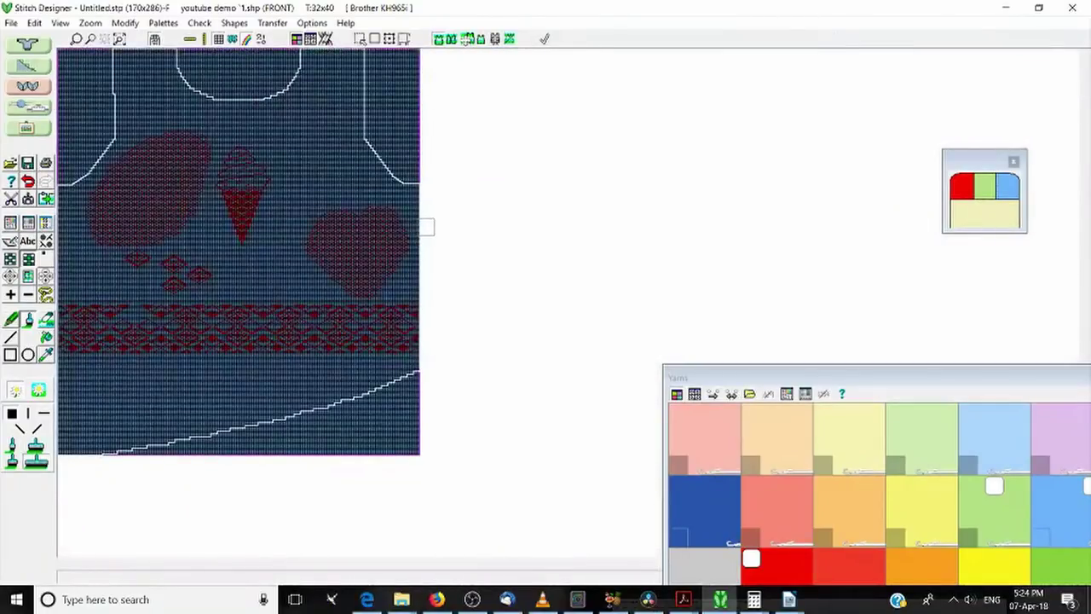